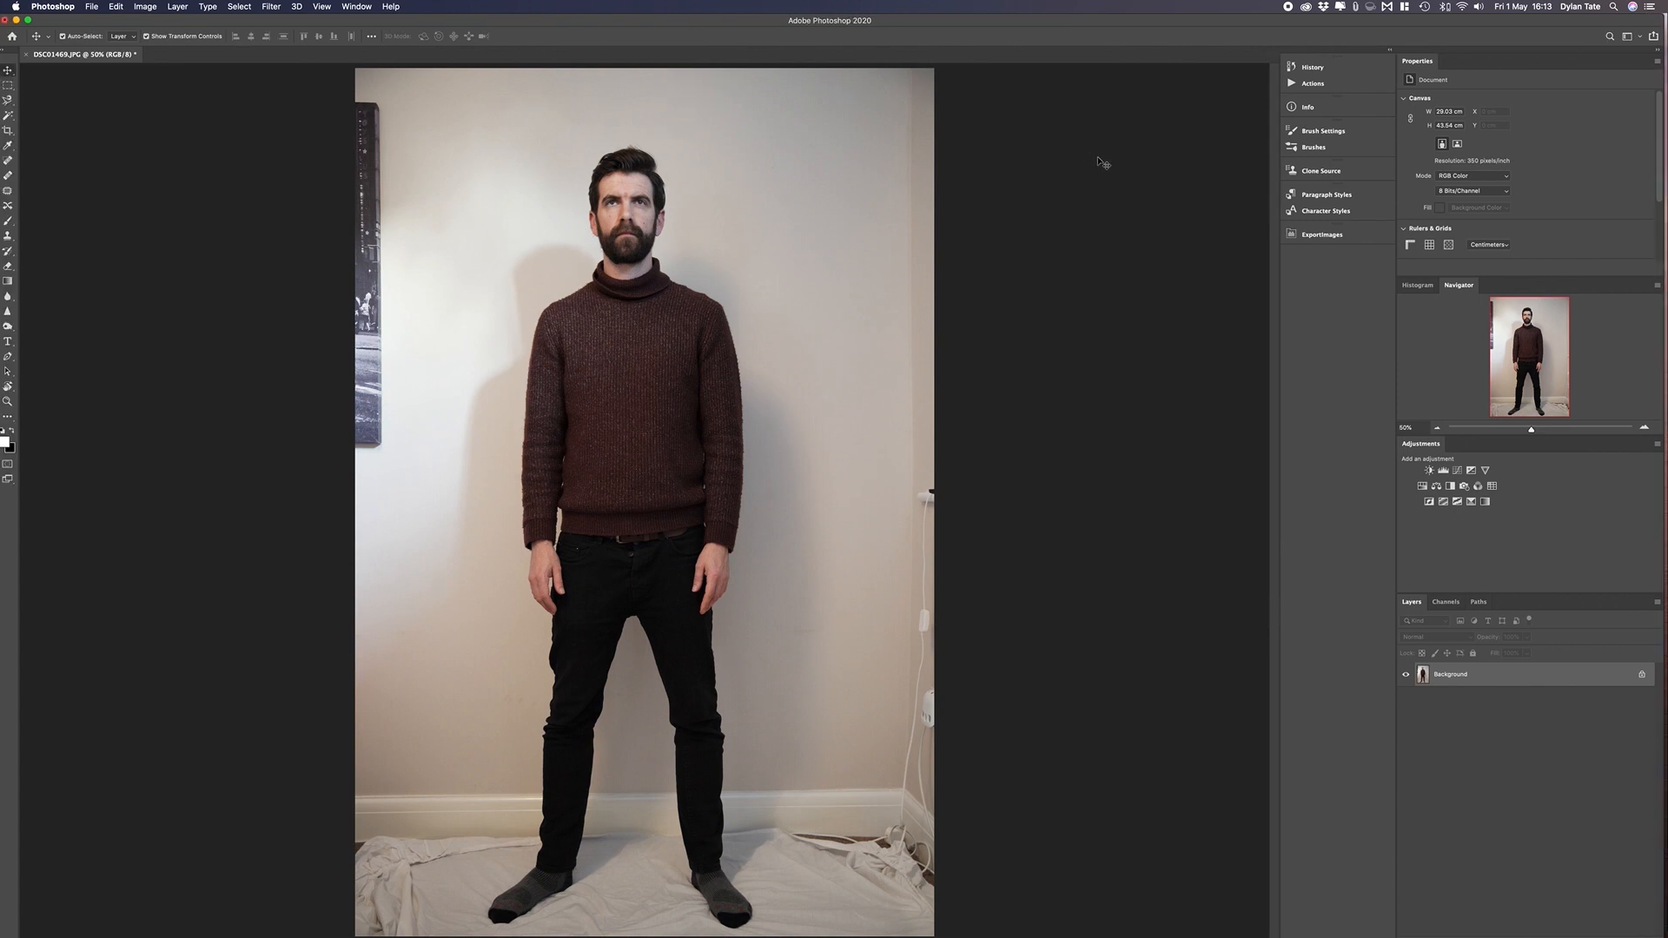
- Create a new action named Sketching in the Default Actions set and start recording it
{"action": "left_click", "coordinate": [1316, 85]}
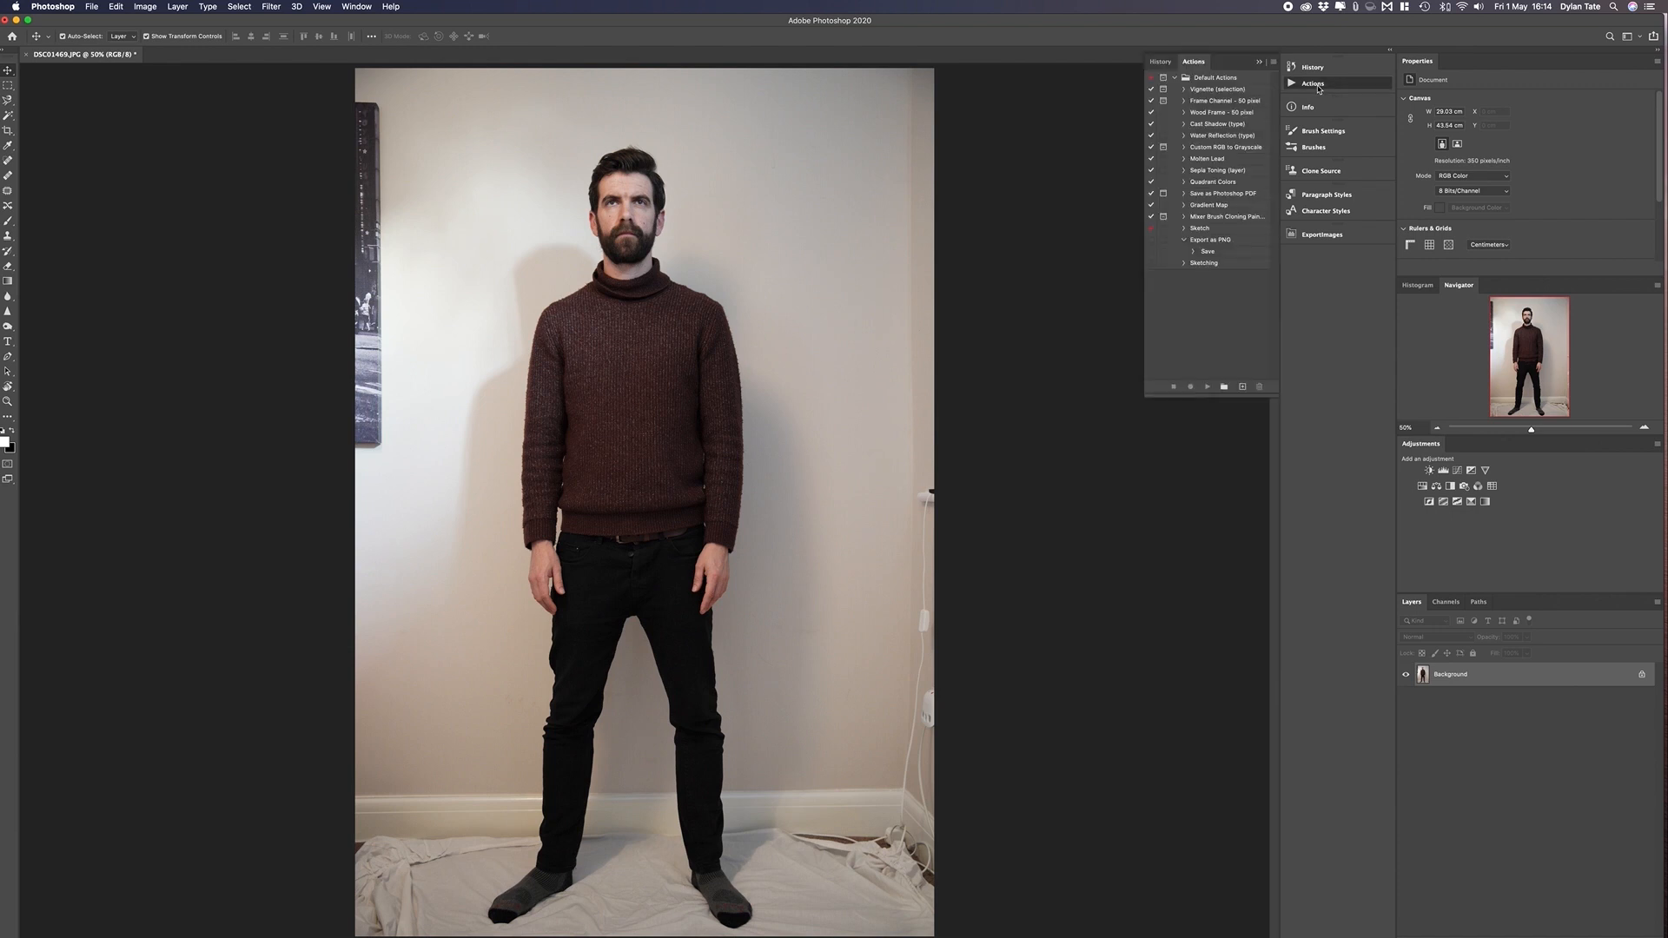
{"action": "left_click", "coordinate": [358, 6]}
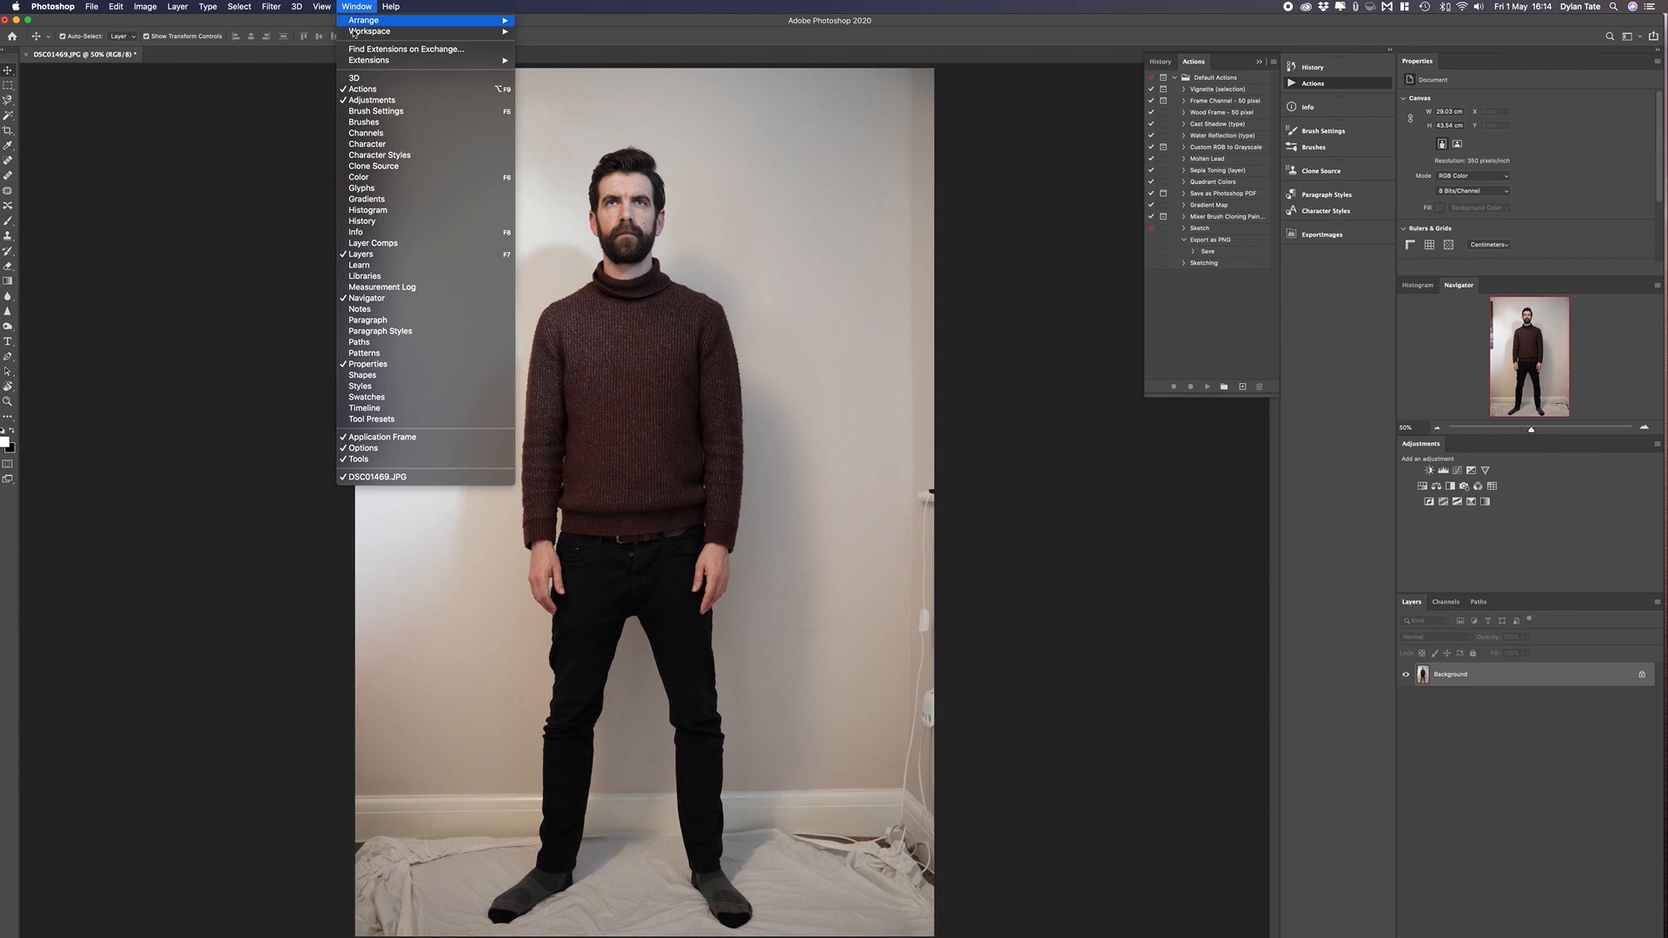
{"action": "left_click", "coordinate": [374, 99]}
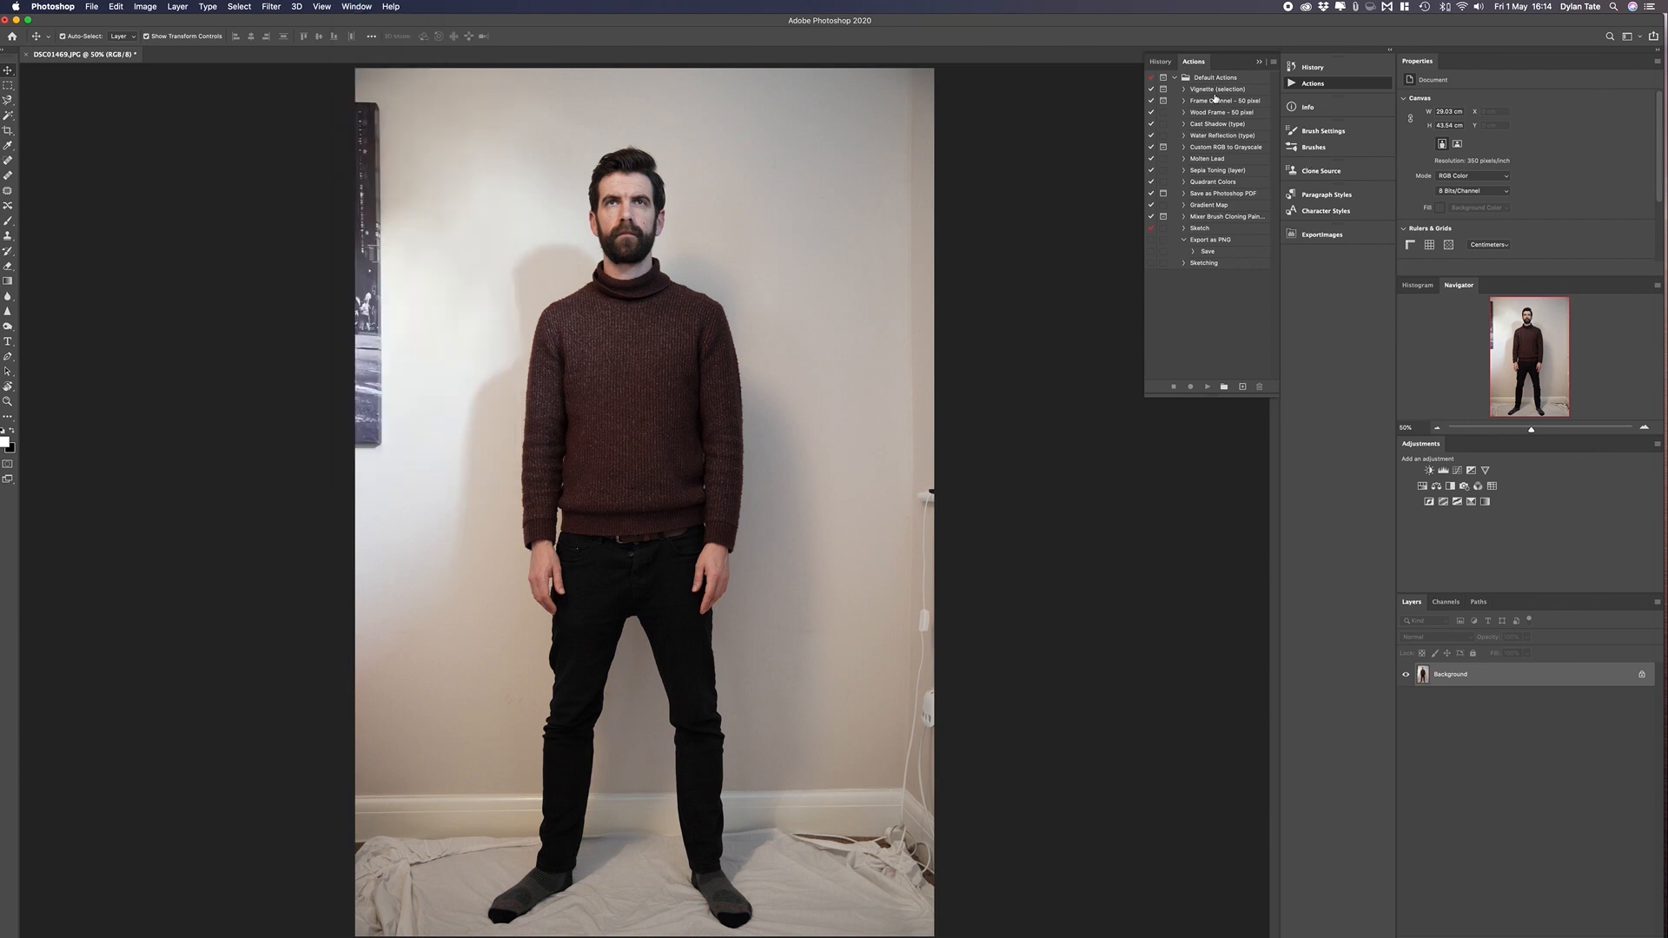
{"action": "left_click", "coordinate": [1242, 388]}
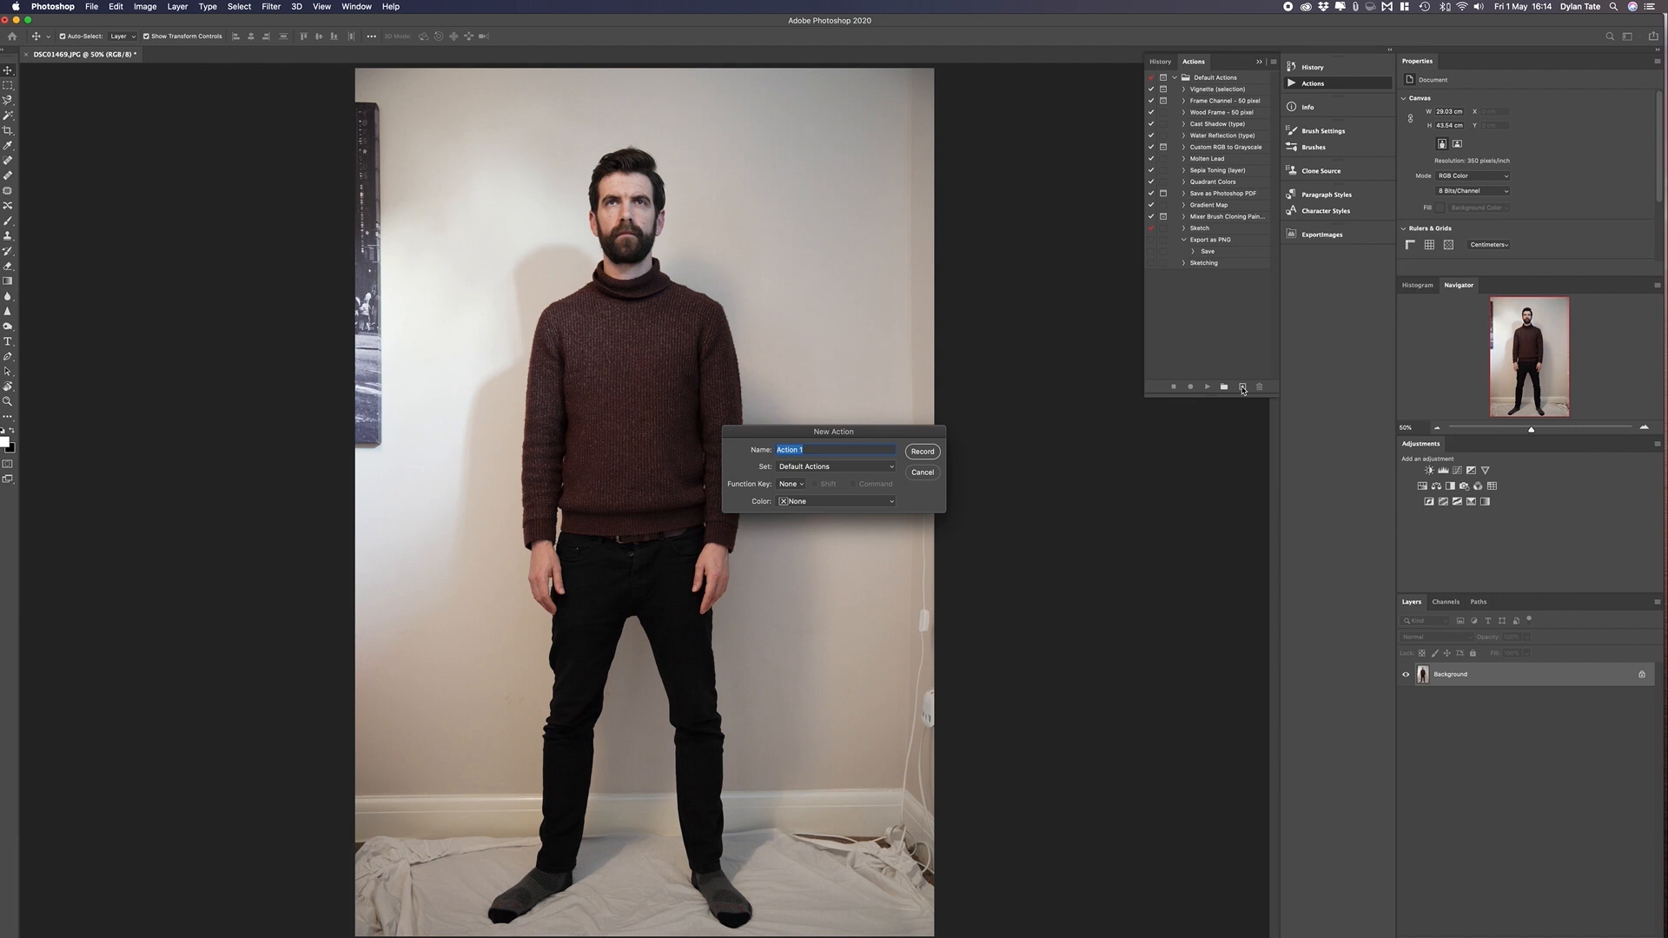
{"action": "type", "text": "Sketching"}
{"action": "key", "text": "Return"}
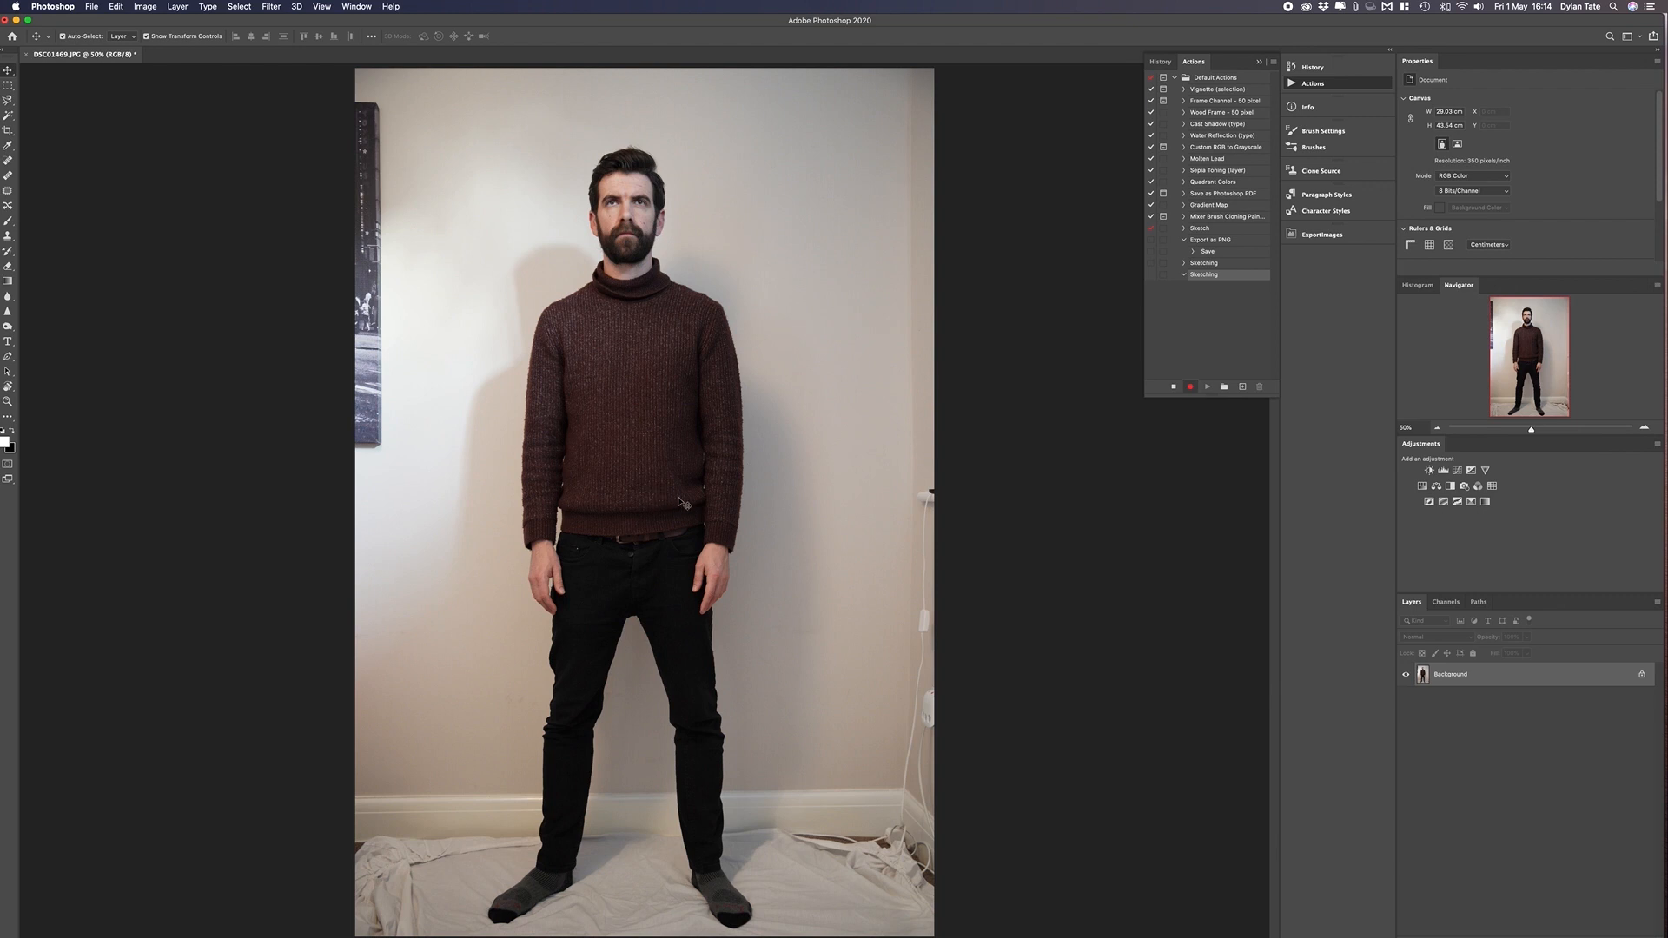
- Duplicate the Background layer under the name Background copy and hide the original layer
{"action": "right_click", "coordinate": [1474, 679]}
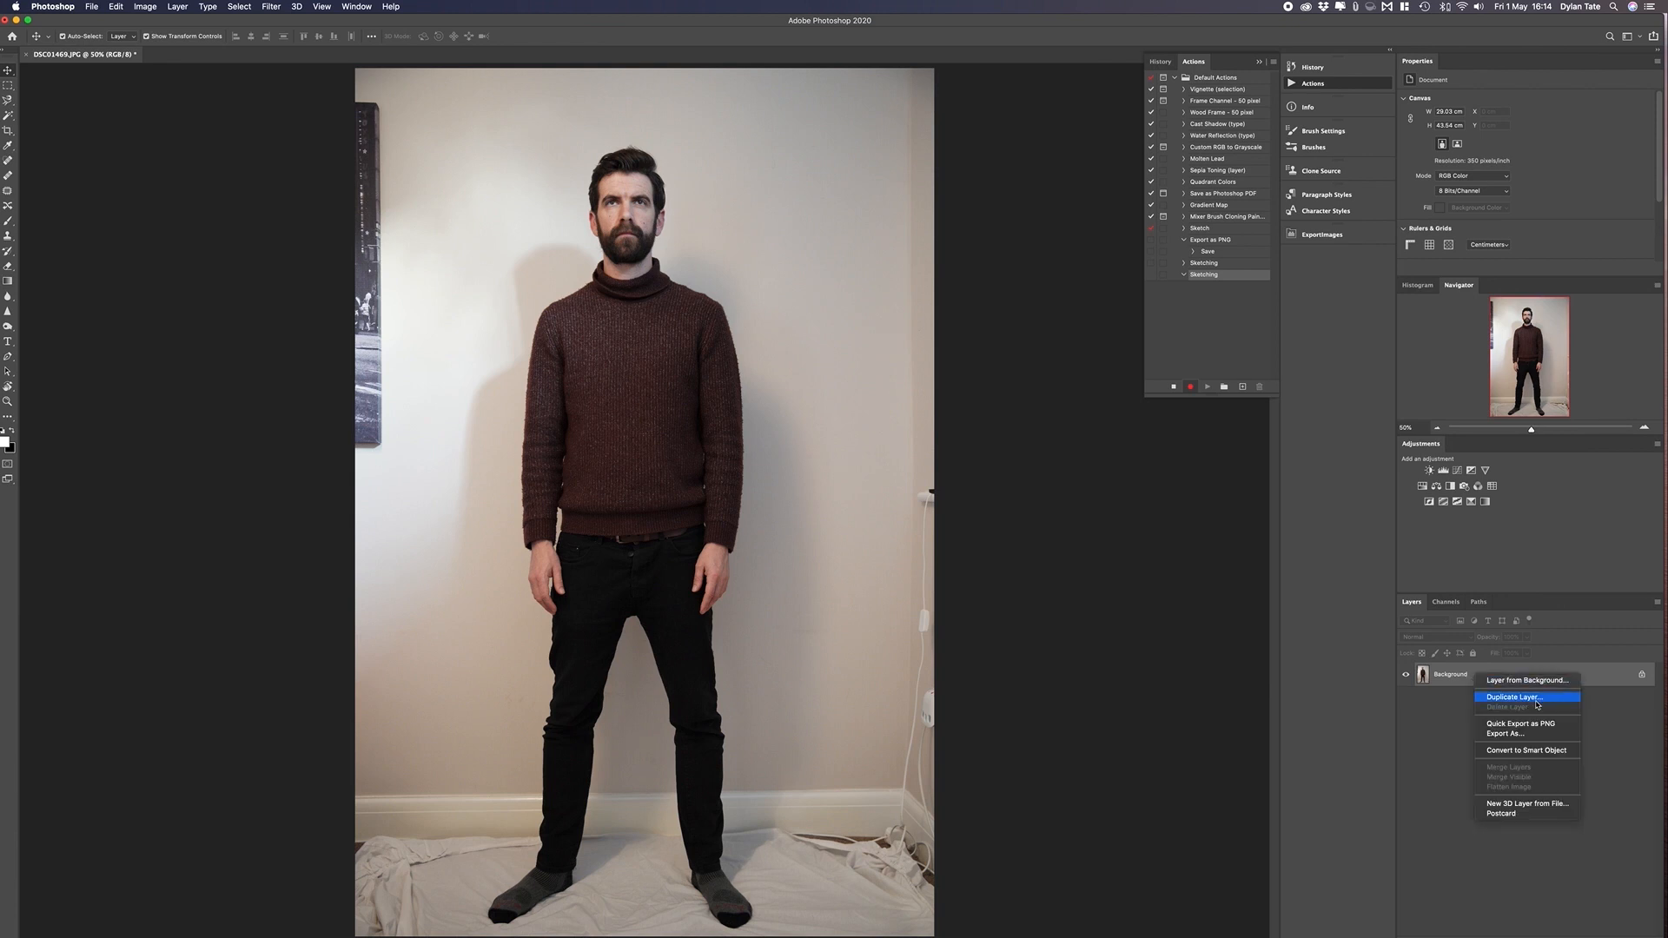
{"action": "left_click", "coordinate": [1513, 696]}
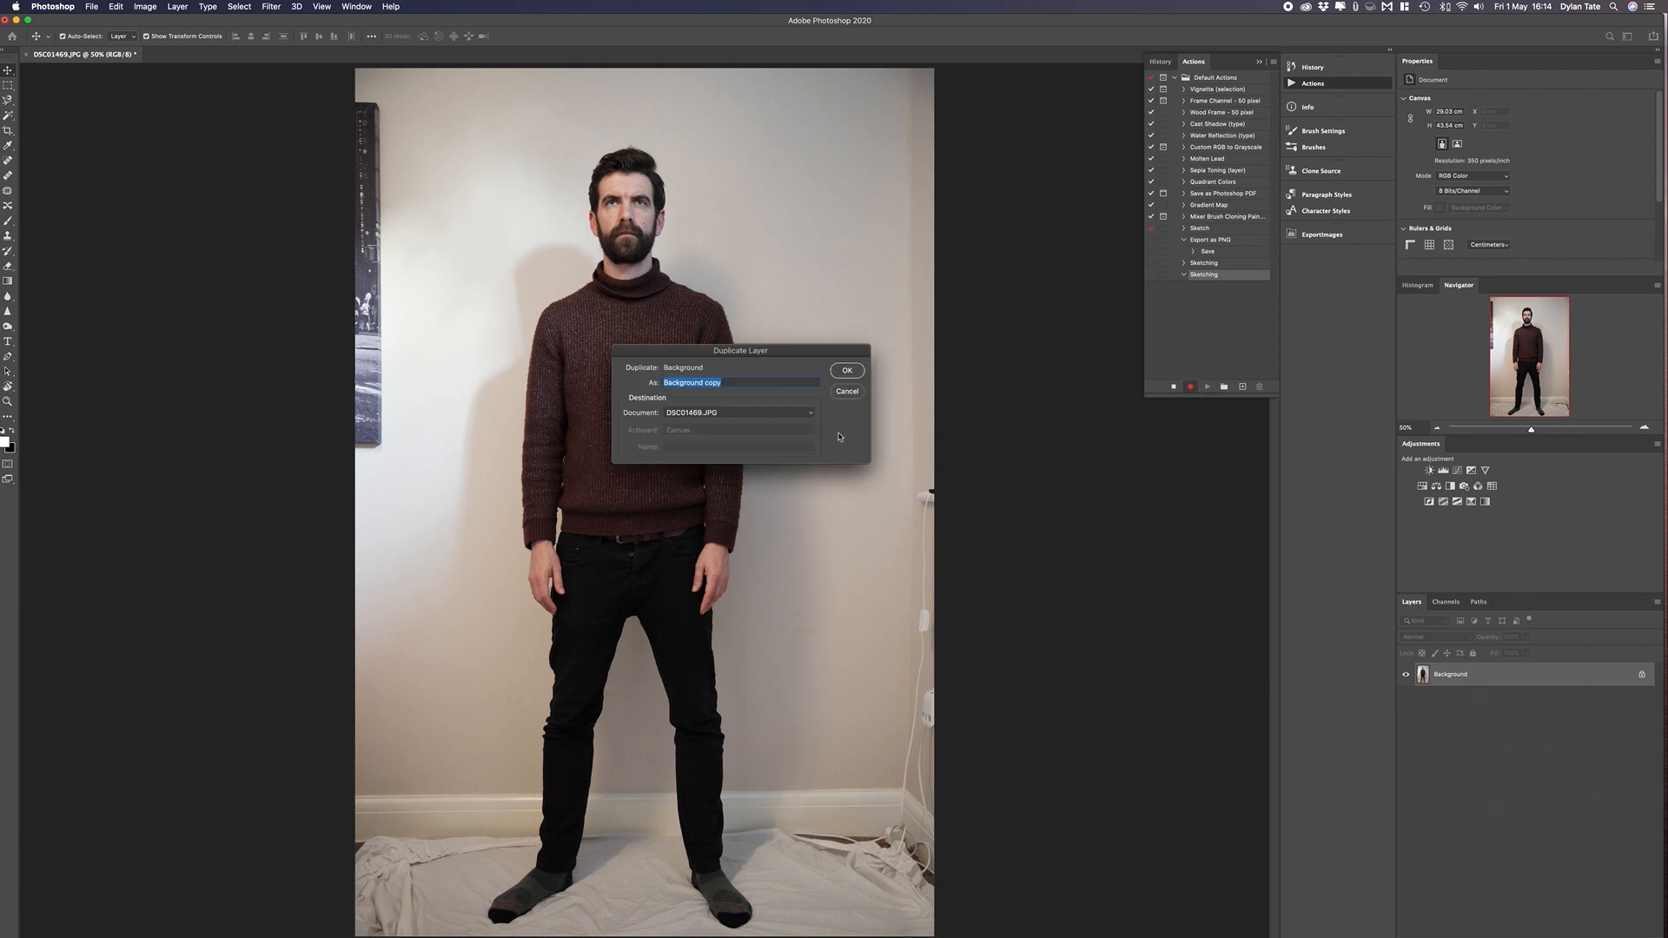
{"action": "key", "text": "Return"}
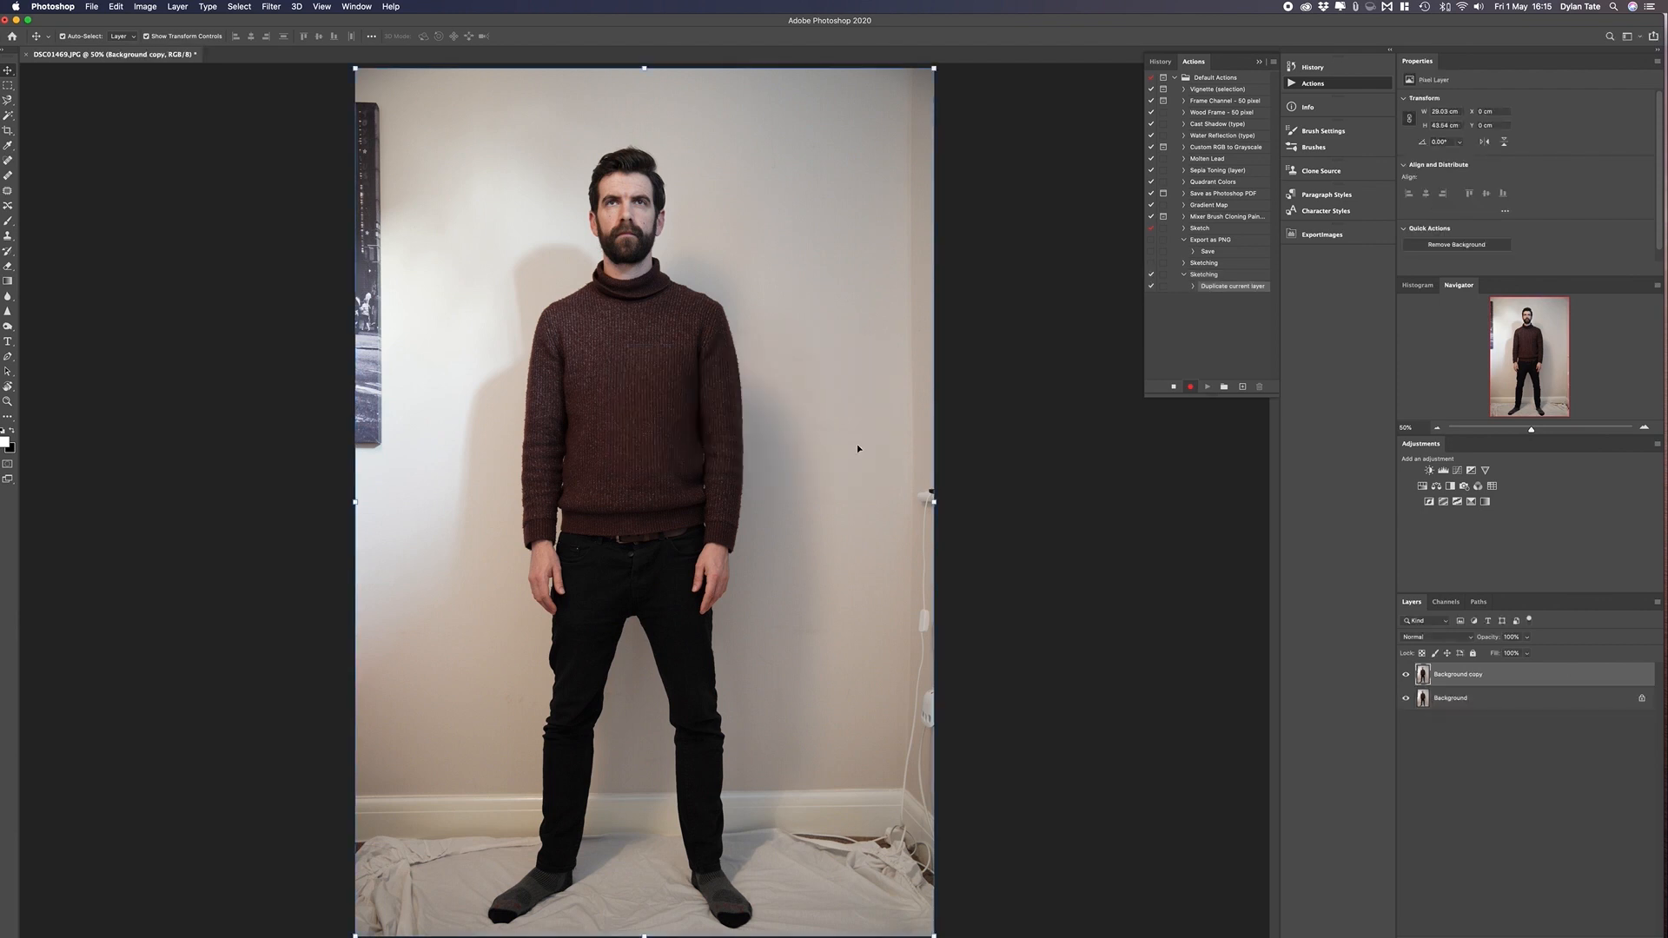
{"action": "left_click", "coordinate": [1405, 697]}
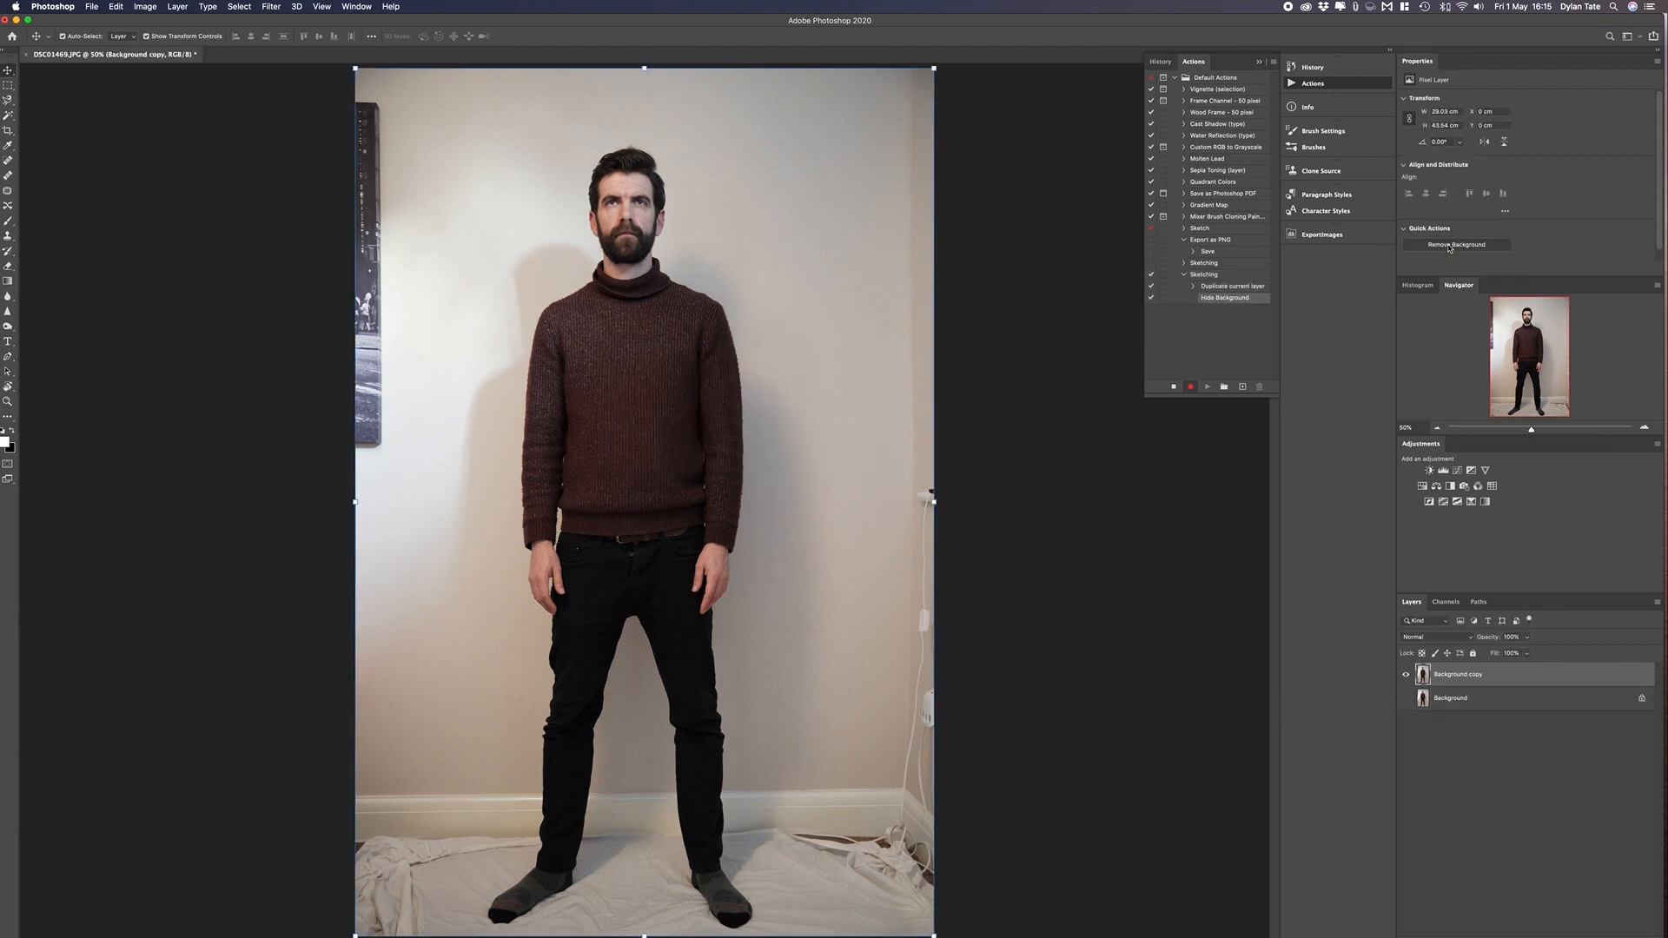
- Remove the background from around the man on the Background copy layer and desaturate the layer's image
{"action": "left_click", "coordinate": [1449, 246]}
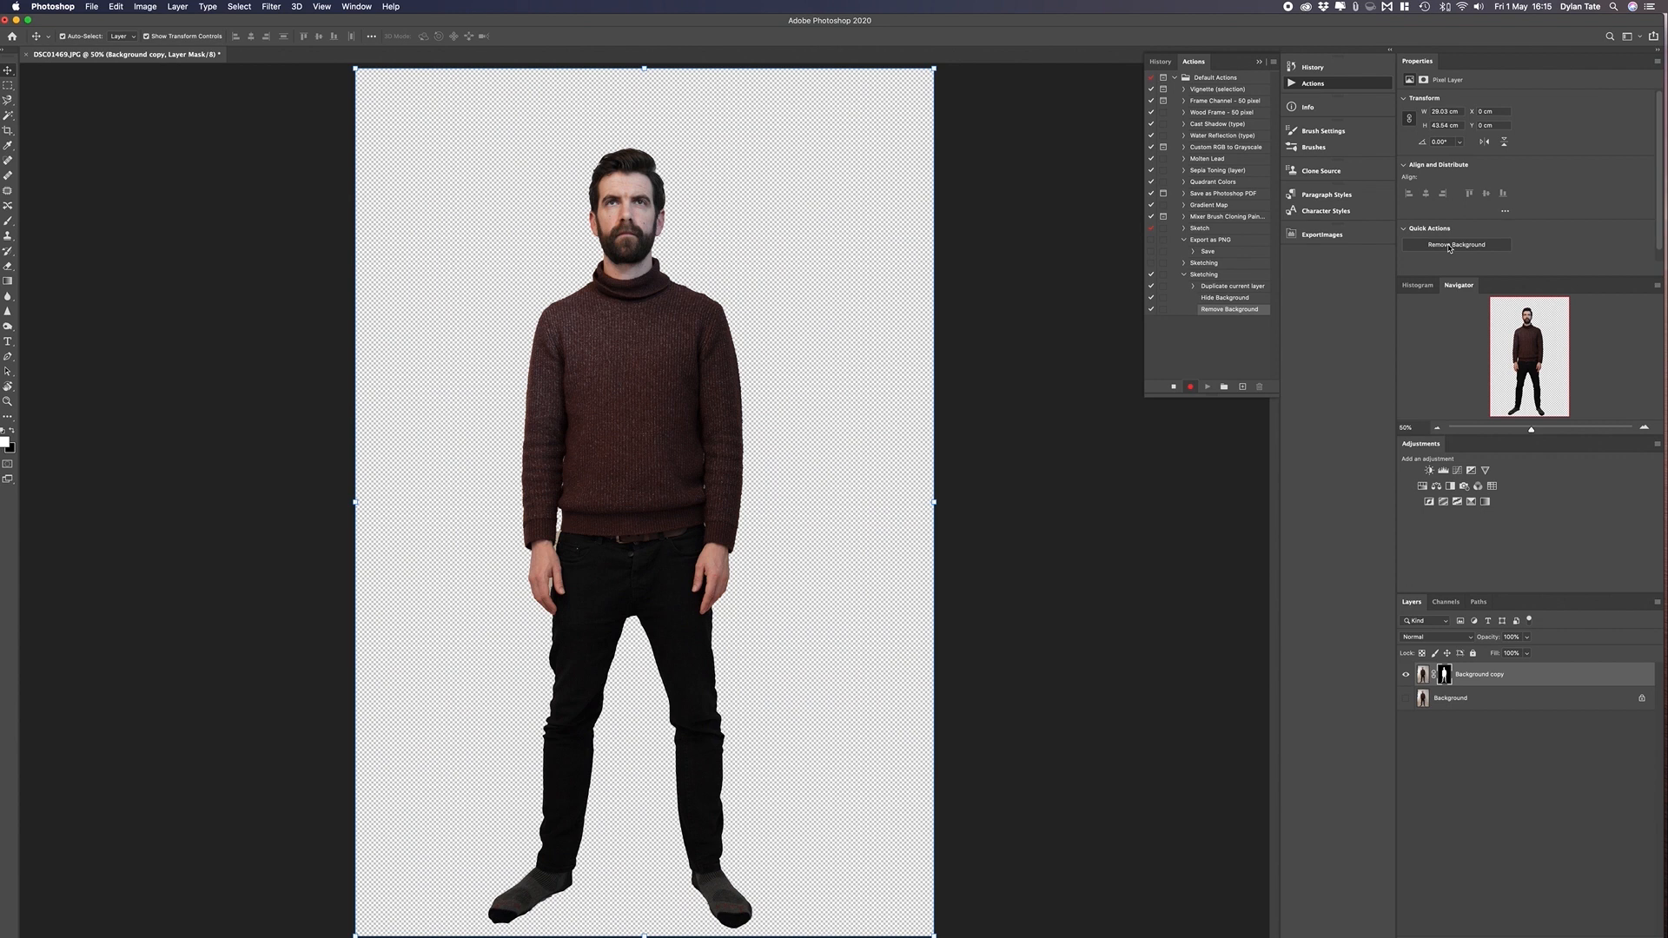
{"action": "left_click", "coordinate": [145, 7]}
{"action": "mouse_move", "coordinate": [160, 38]}
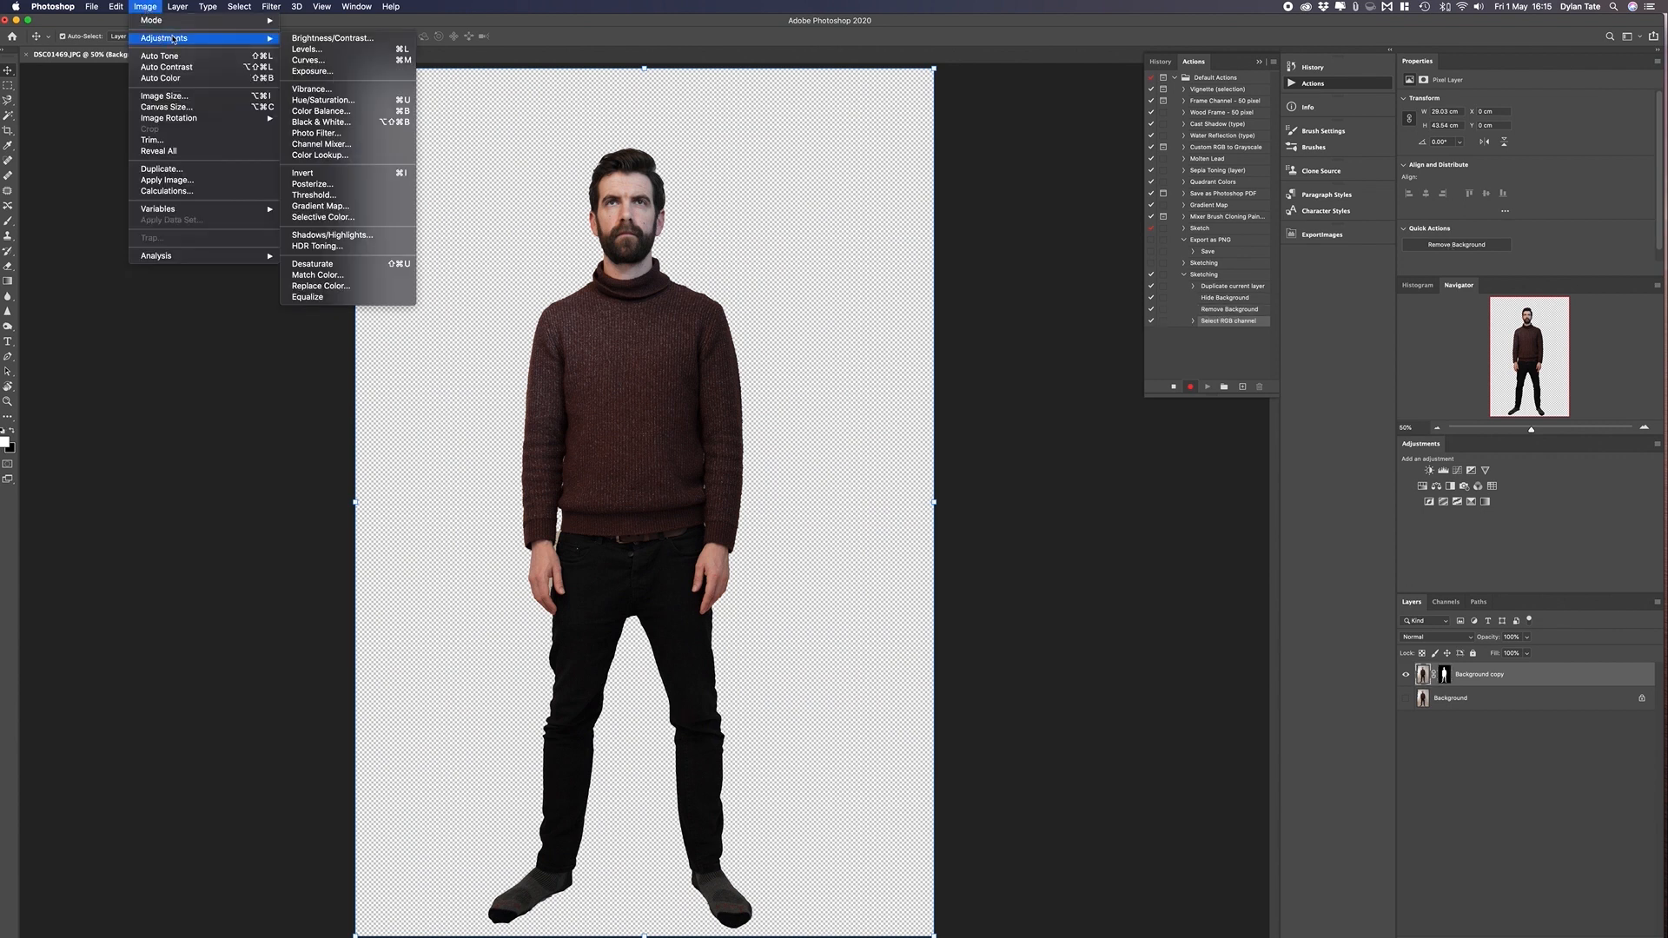
{"action": "left_click", "coordinate": [357, 268]}
- Copy the desaturated layer with Layer Via Copy and invert the copy's colours, toggling its visibility to compare
{"action": "key", "text": "super+j"}
{"action": "left_click", "coordinate": [145, 7]}
{"action": "mouse_move", "coordinate": [155, 40]}
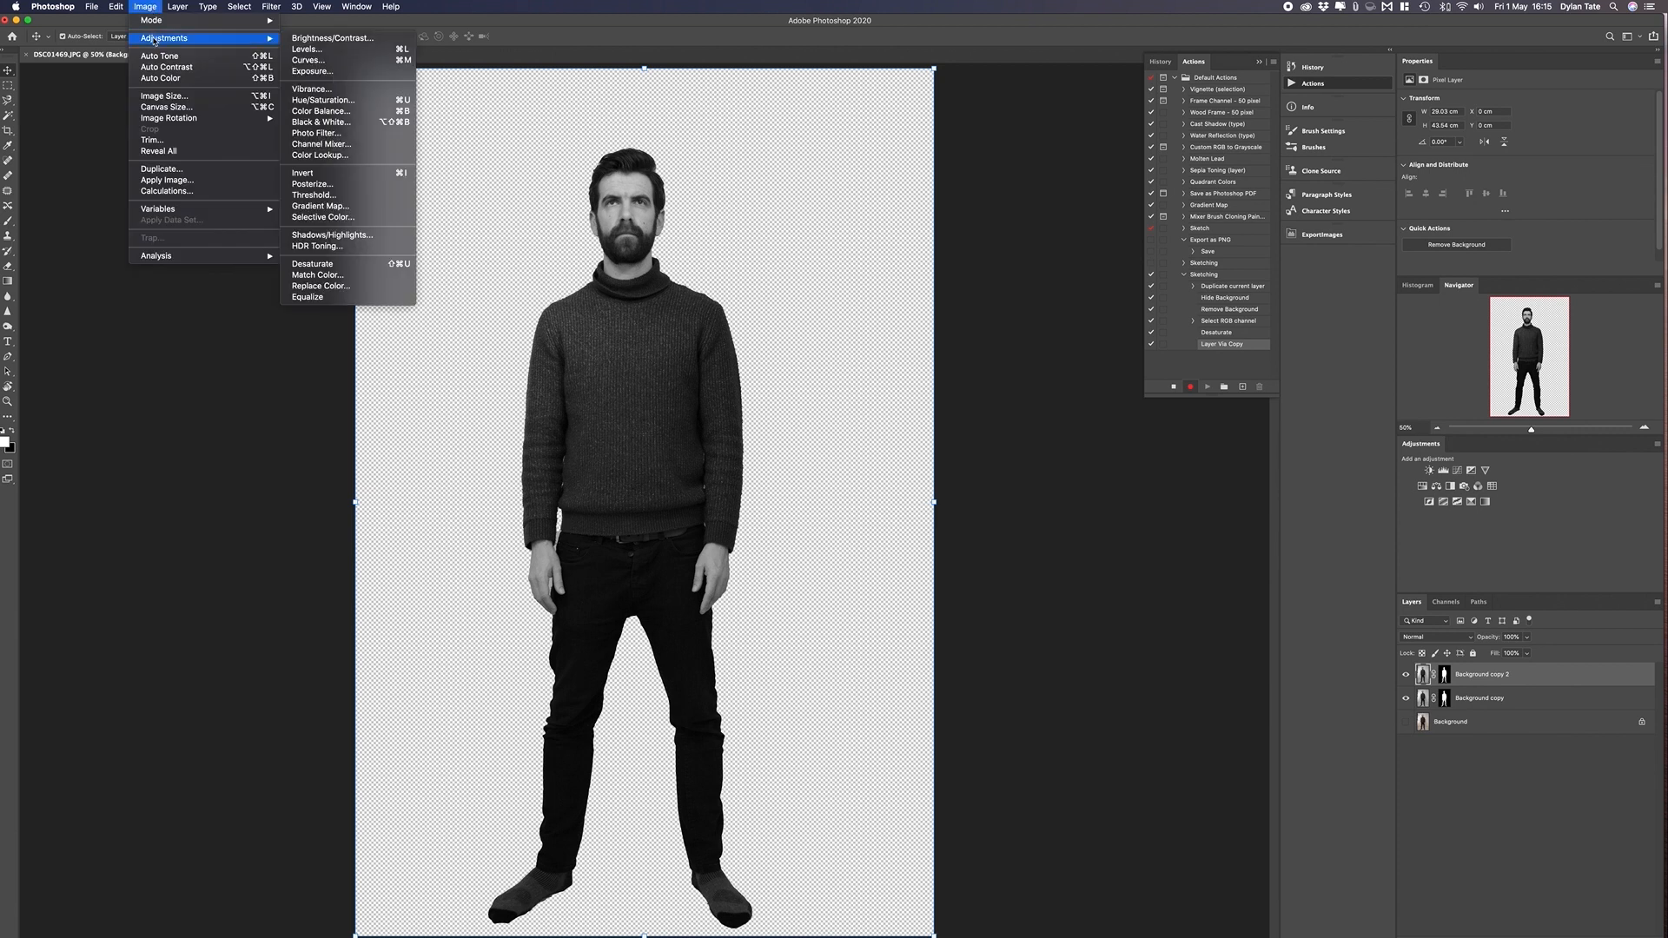
{"action": "left_click", "coordinate": [302, 173]}
{"action": "key", "text": "super+comma"}
{"action": "key", "text": "super+comma"}
{"action": "key", "text": "super+comma"}
{"action": "key", "text": "super+comma"}
- Set the inverted layer's blend mode to Color Dodge and convert the layer to a smart object
{"action": "left_click", "coordinate": [1460, 637]}
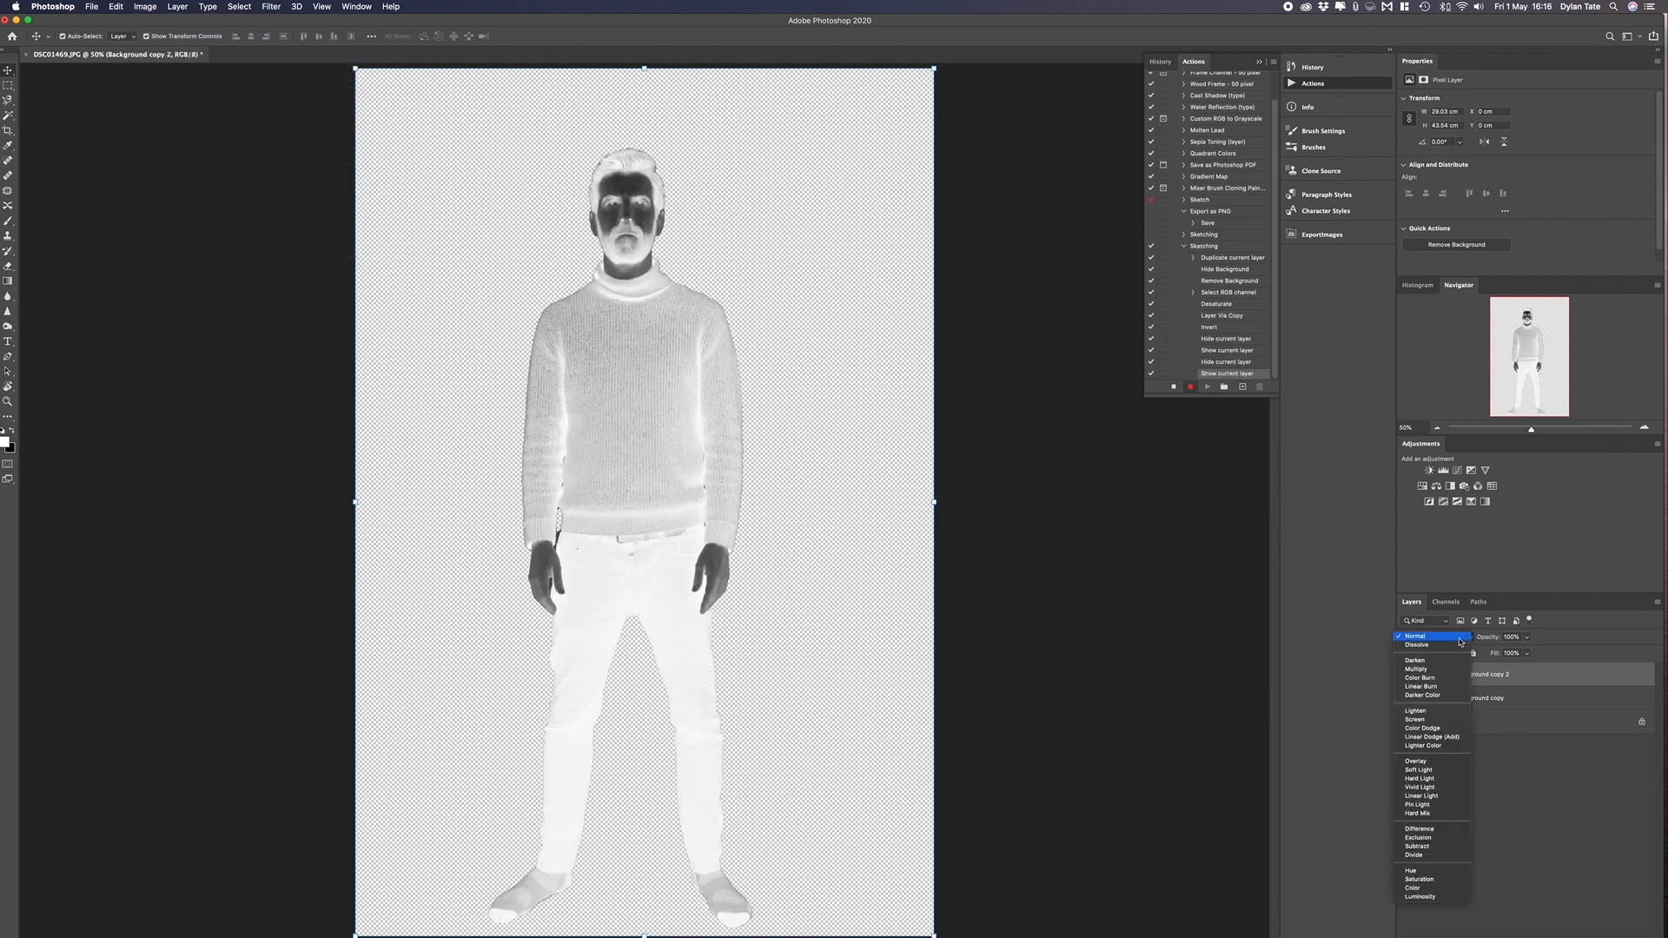
{"action": "left_click", "coordinate": [1426, 728]}
{"action": "right_click", "coordinate": [1491, 679]}
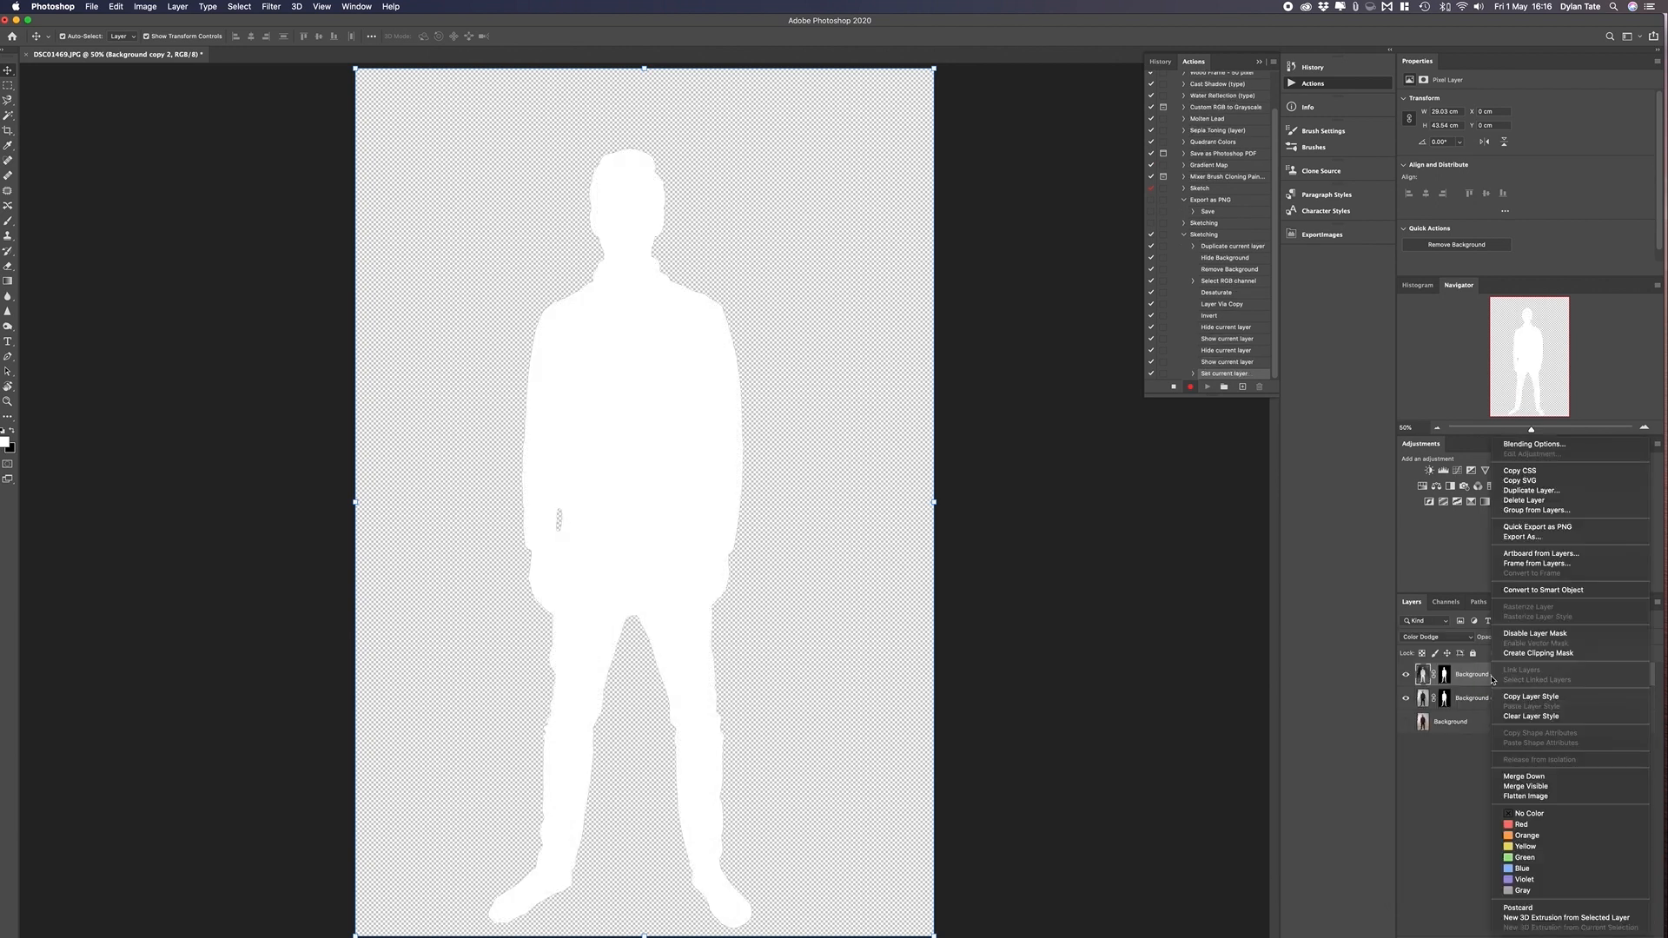
{"action": "left_click", "coordinate": [1539, 590]}
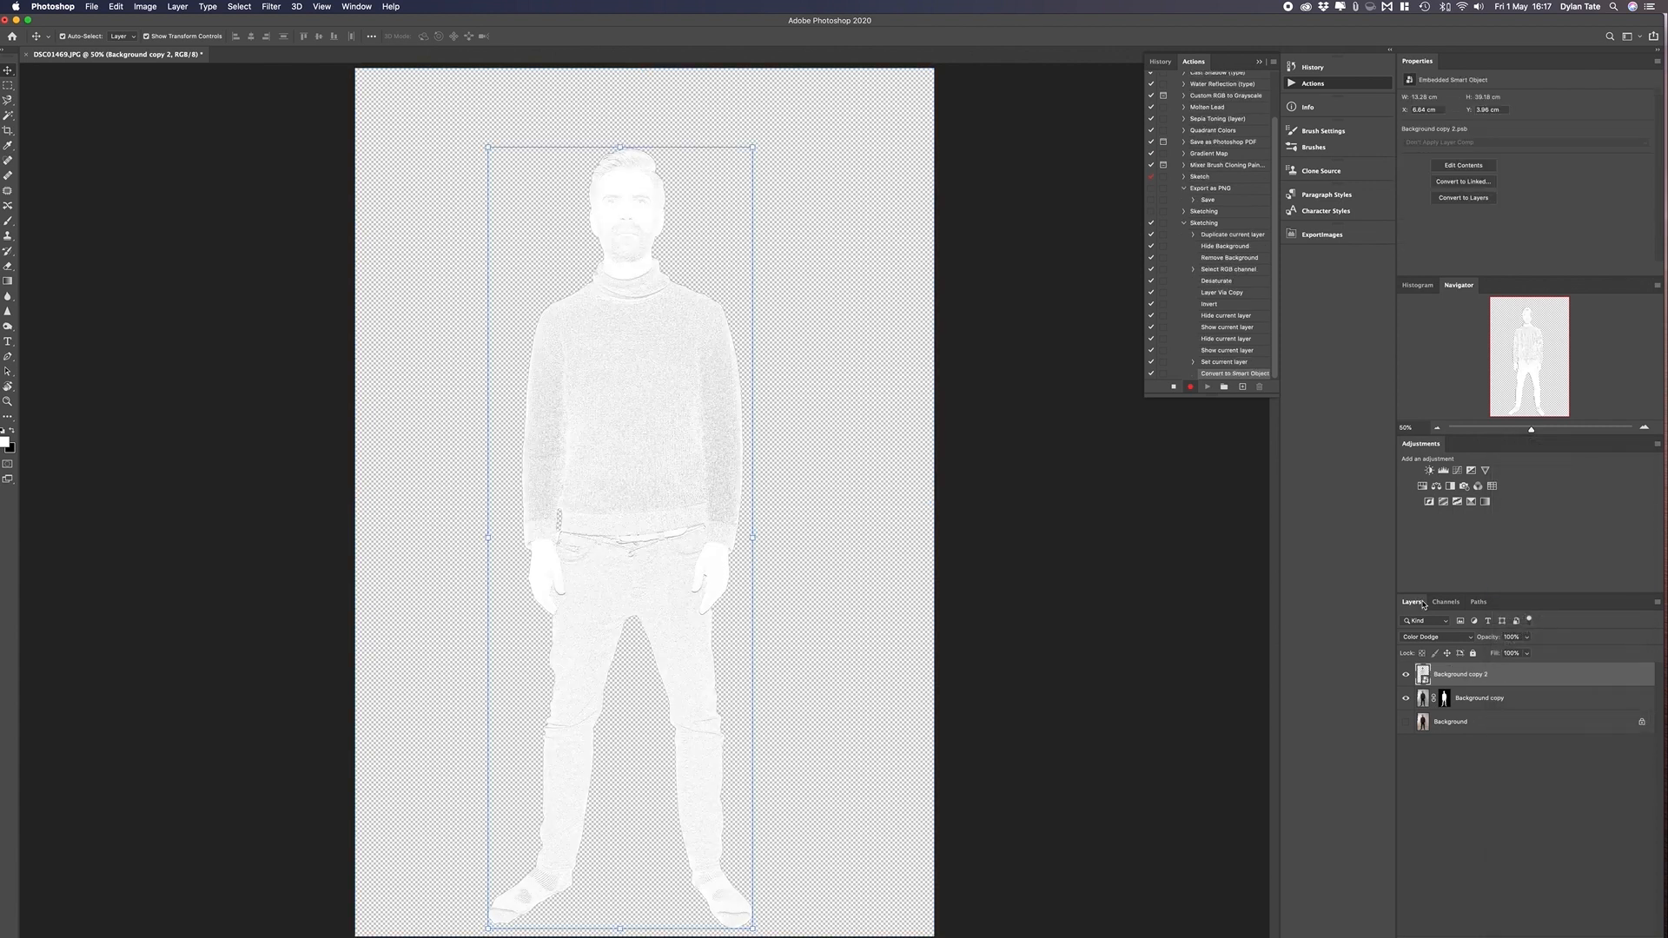
- Apply a Gaussian Blur with a radius of 16 pixels to the smart object layer, trying stronger blur first
{"action": "left_click", "coordinate": [272, 7]}
{"action": "mouse_move", "coordinate": [307, 147]}
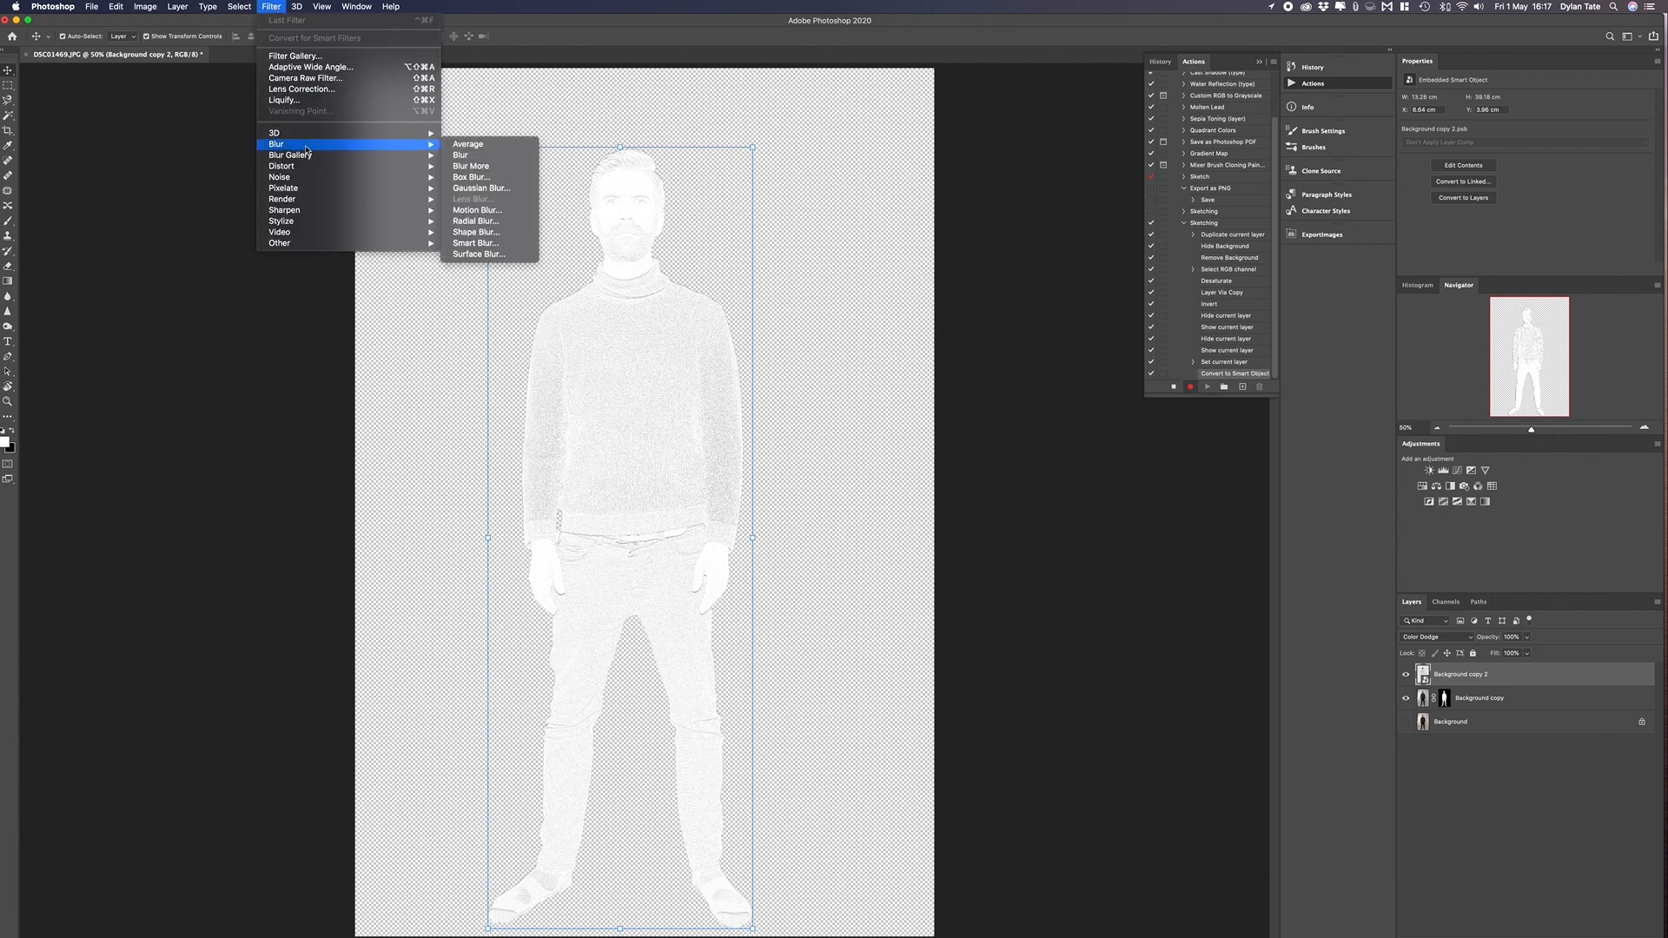
{"action": "left_click", "coordinate": [469, 187]}
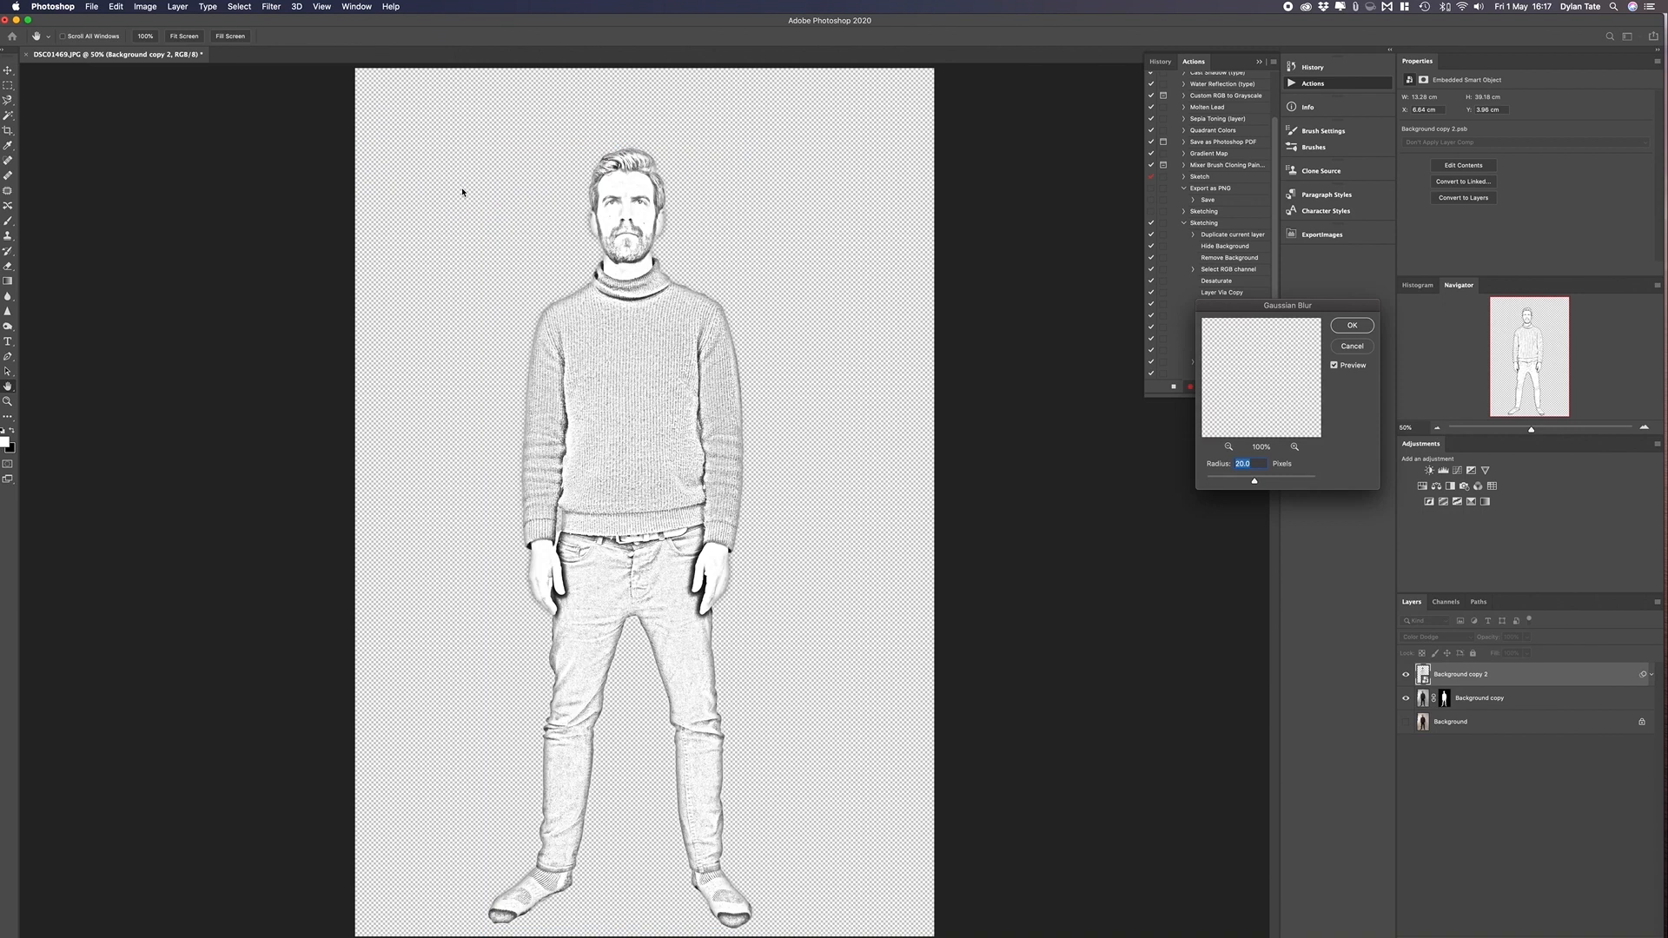
{"action": "left_click_drag", "start_coordinate": [1253, 480], "coordinate": [1280, 486]}
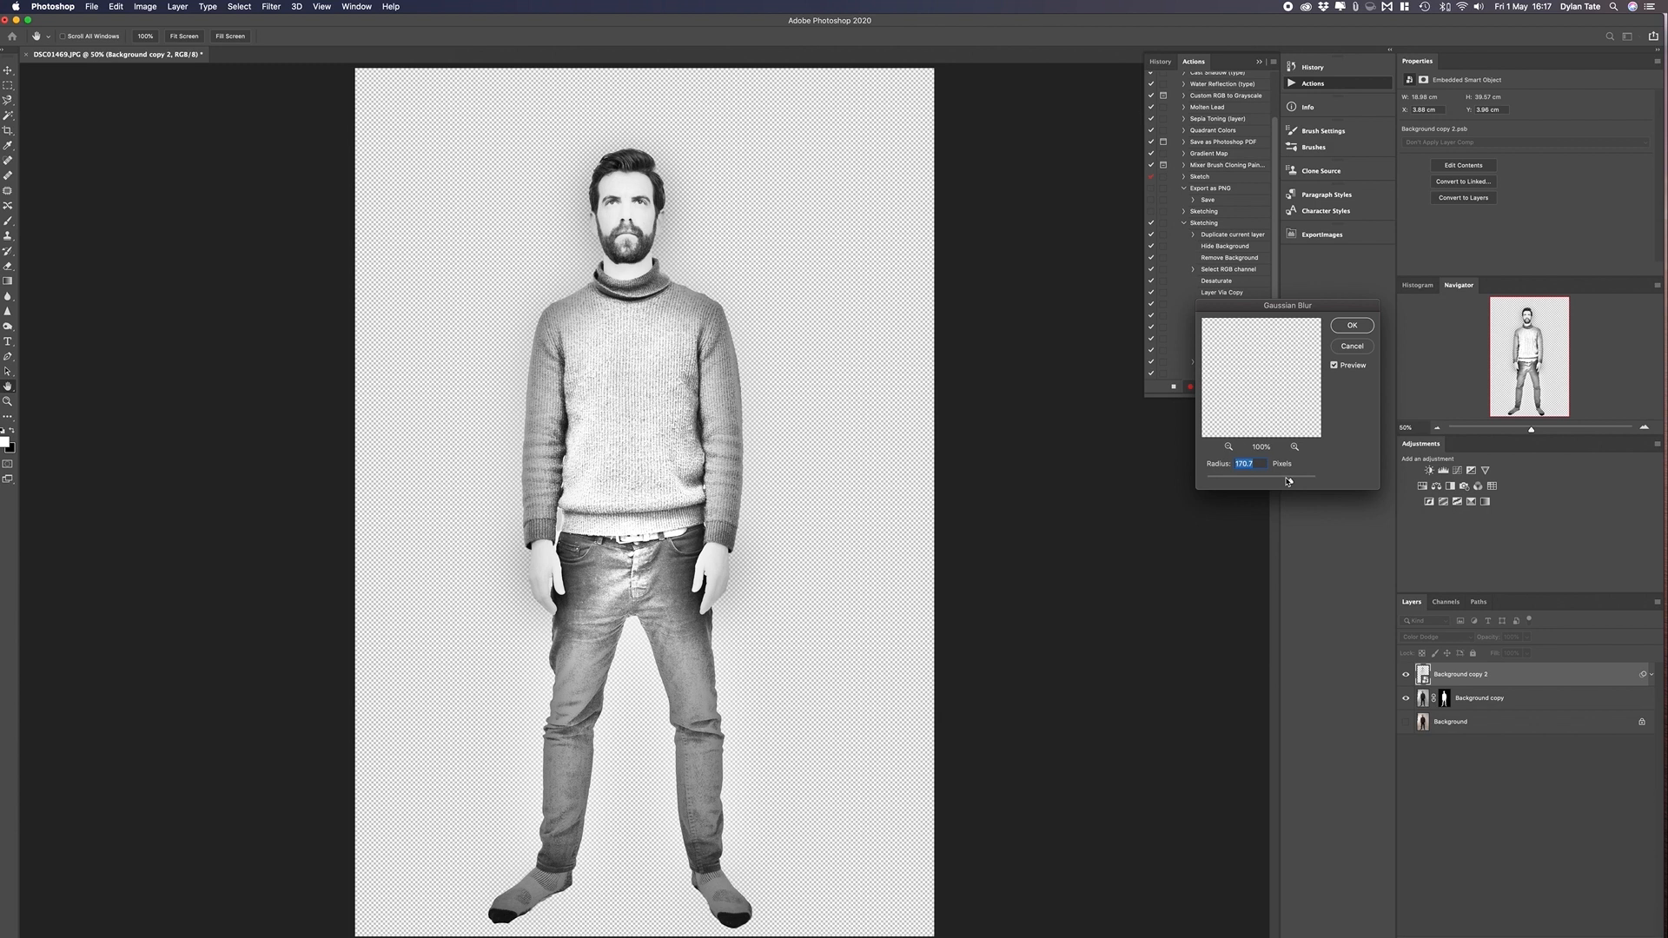
{"action": "left_click_drag", "start_coordinate": [1288, 480], "coordinate": [1255, 480]}
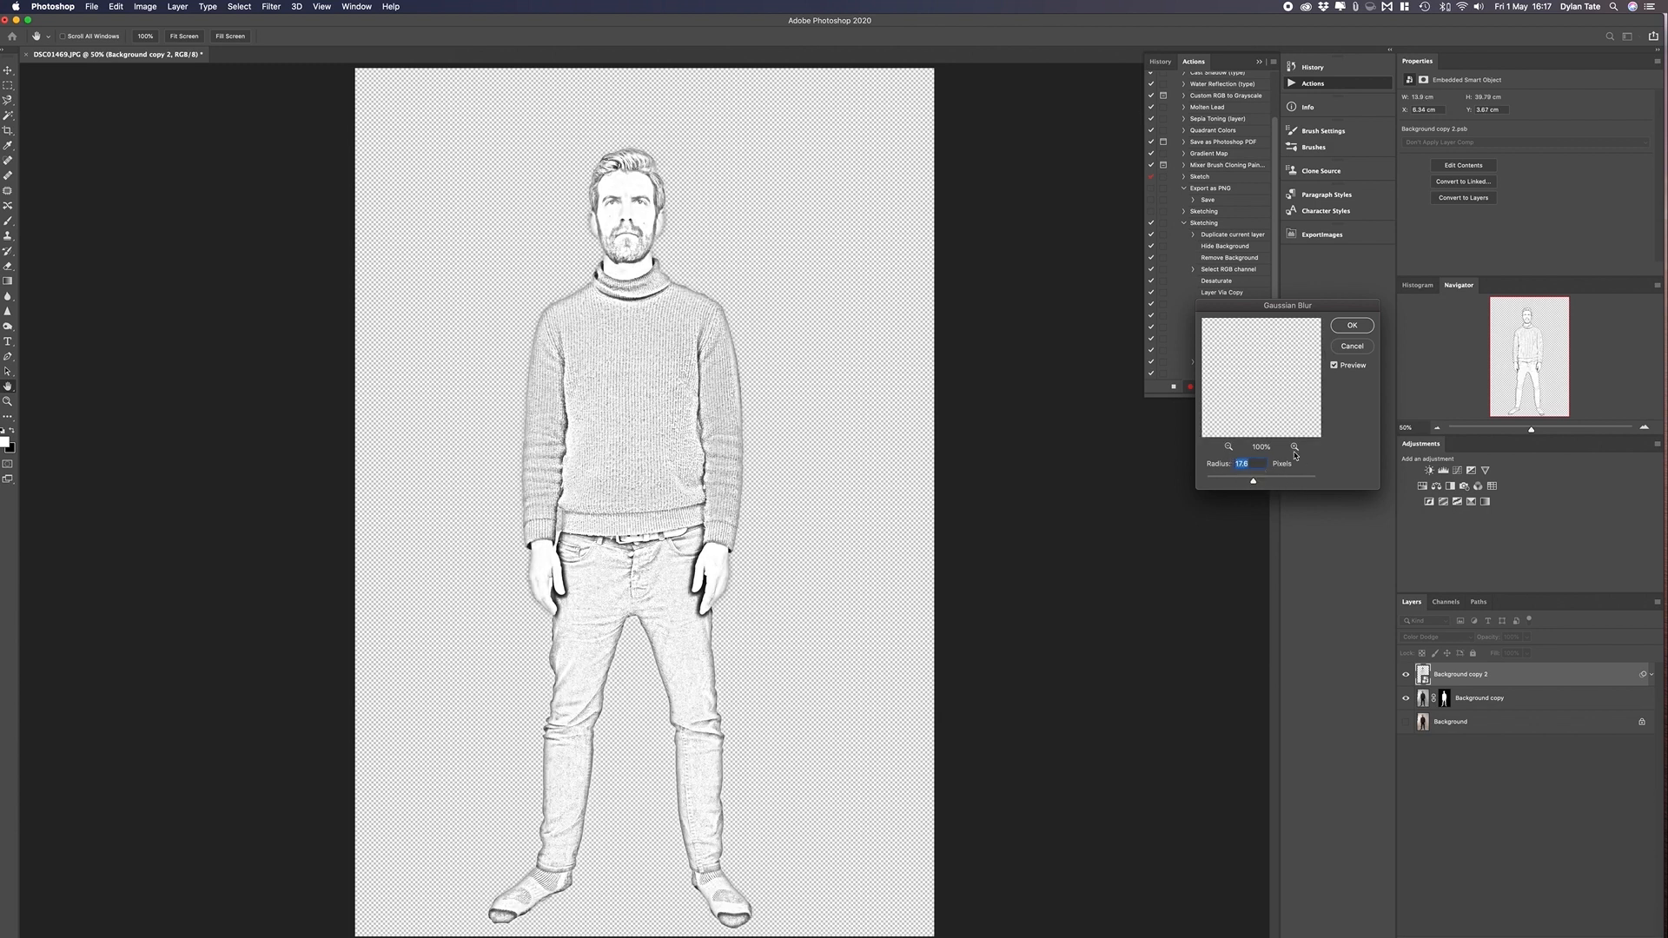
{"action": "type", "text": "16"}
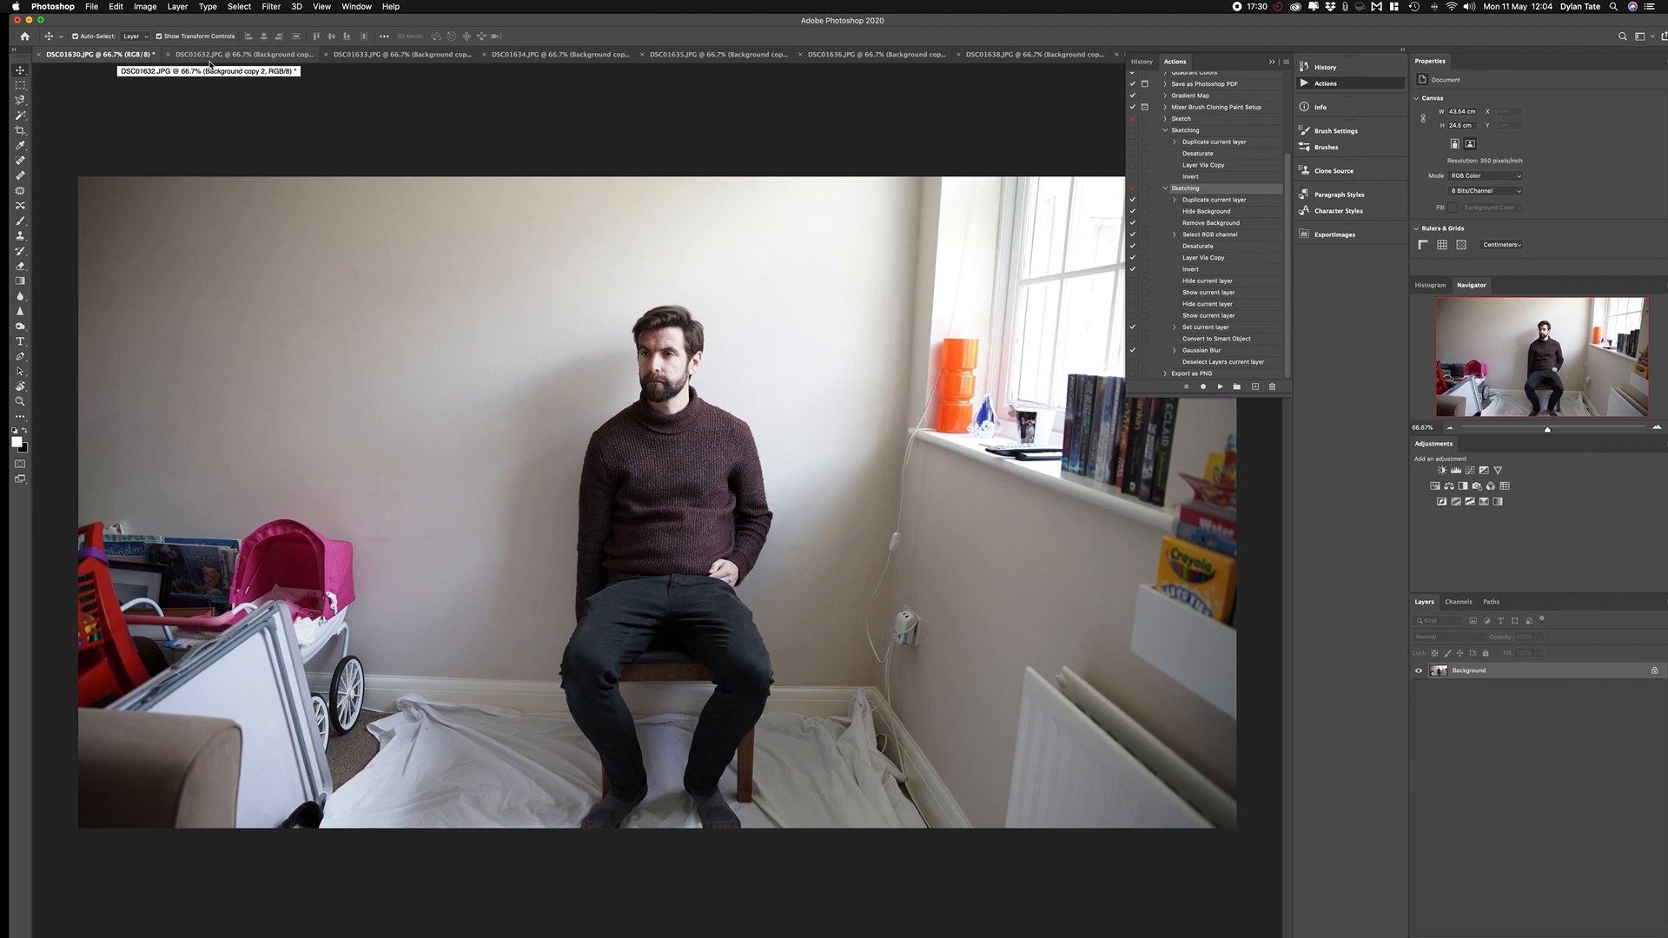
- Collapse the recorded Sketching action and play it on the DSC01630.JPG photo of the seated man
{"action": "left_click", "coordinate": [1166, 188]}
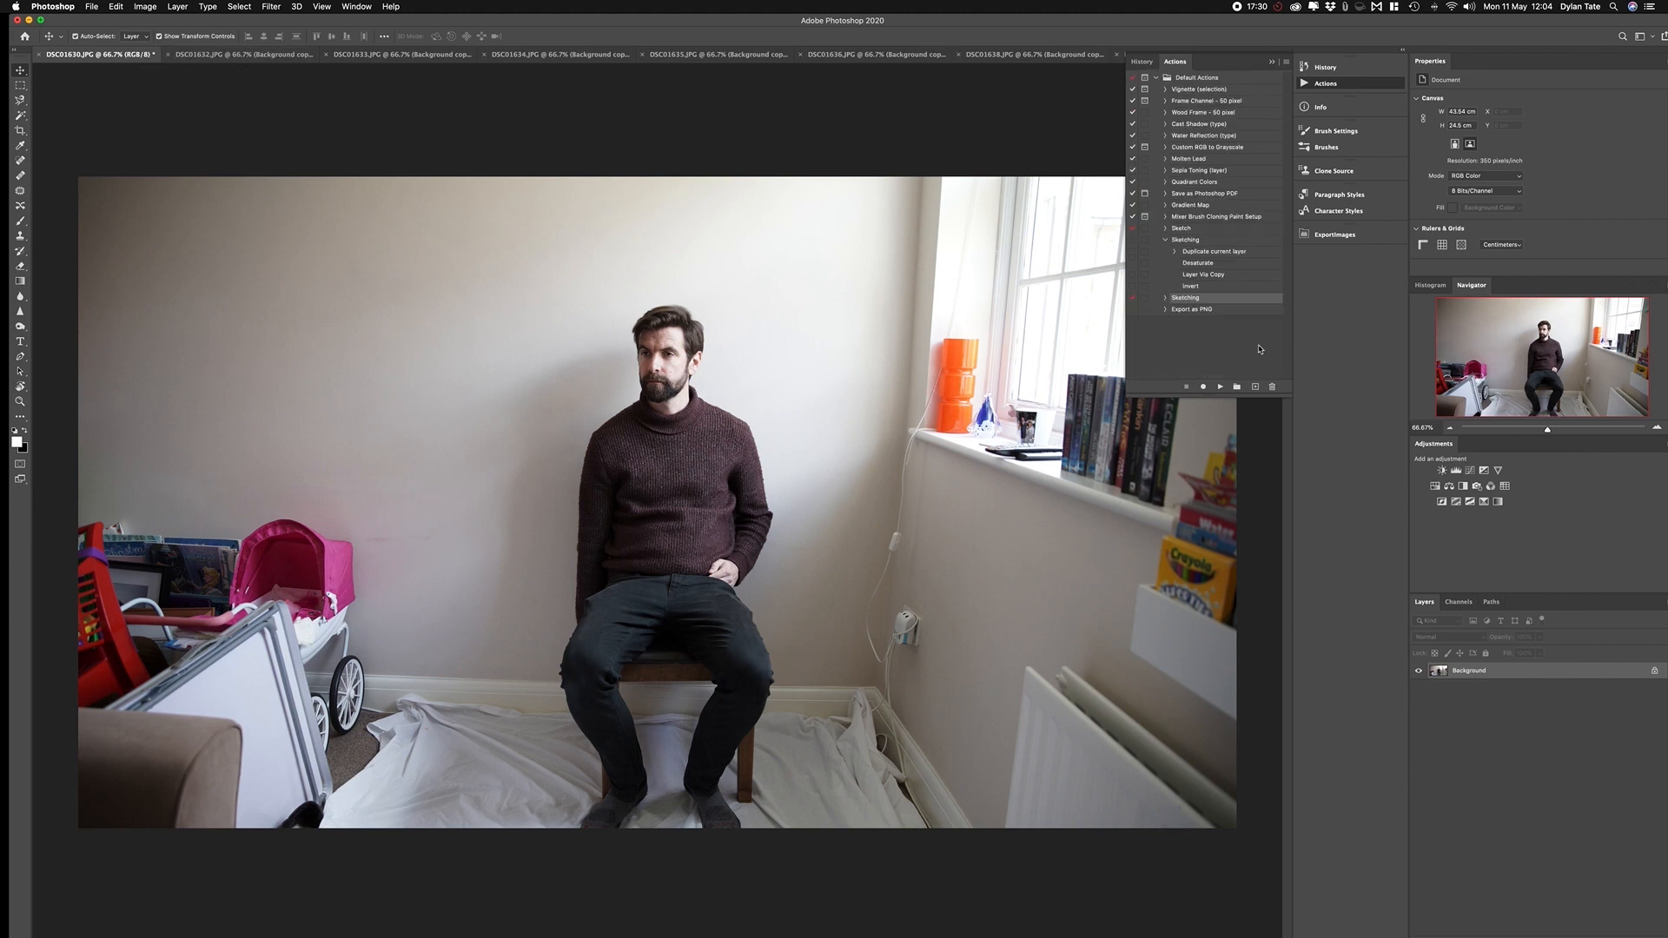
{"action": "left_click", "coordinate": [1218, 387]}
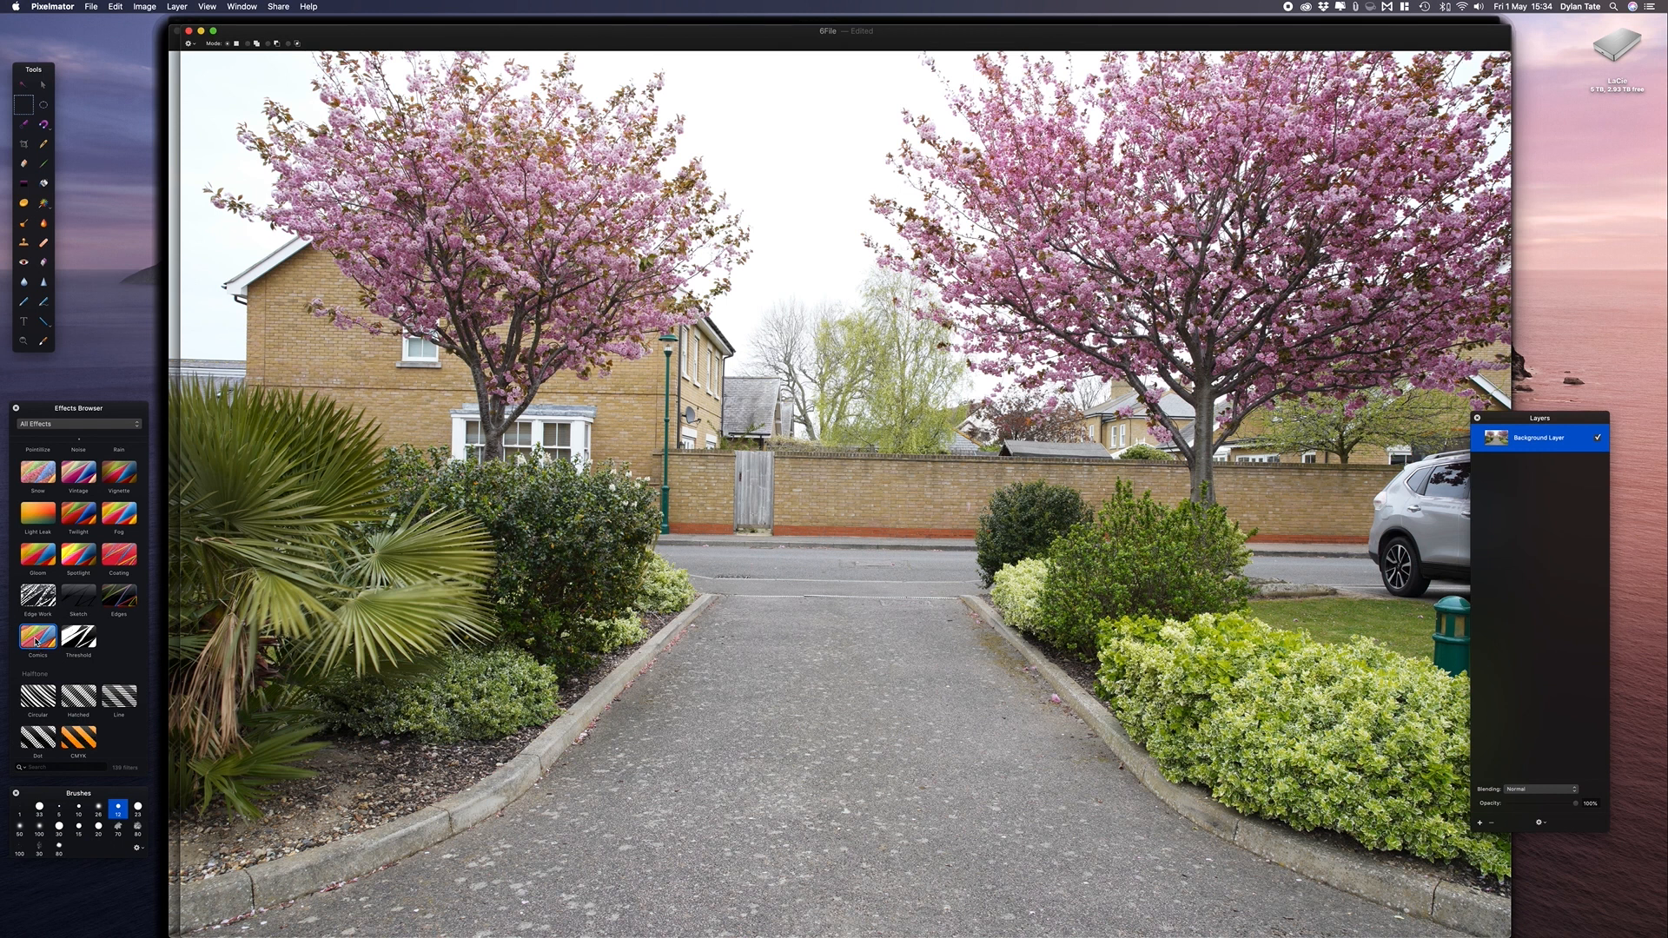
- In Pixelmator, apply the Comics effect to the driveway photo and export it as a JPEG named 6File into the Sketches folder
{"action": "double_click", "coordinate": [37, 639]}
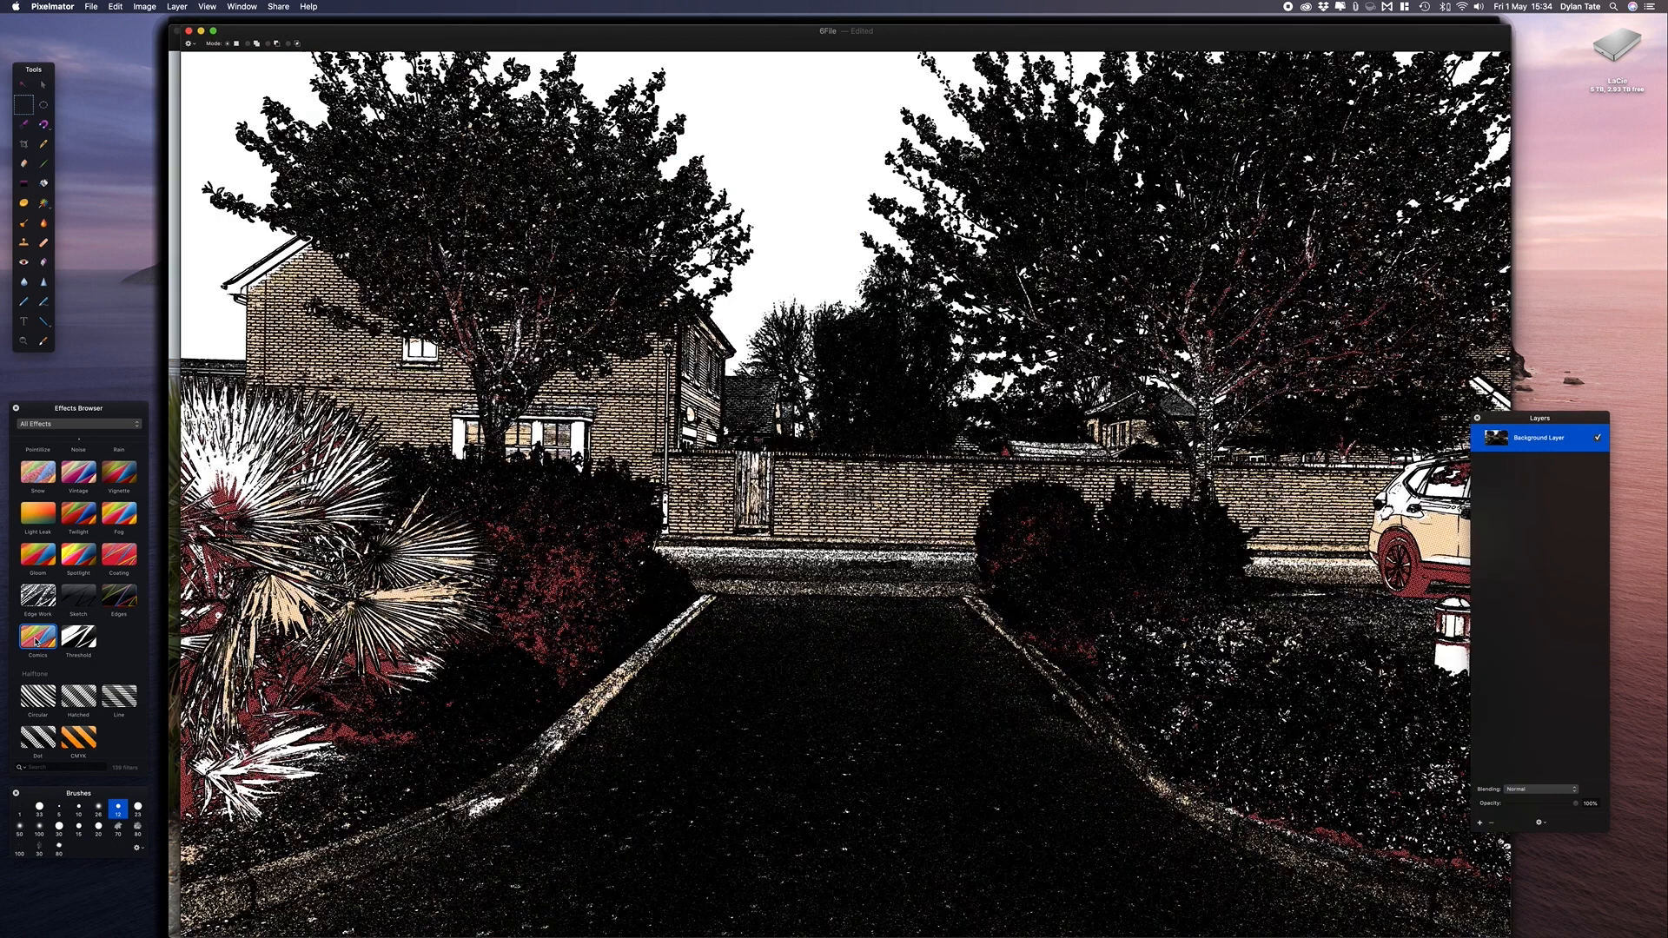
{"action": "left_click", "coordinate": [91, 6]}
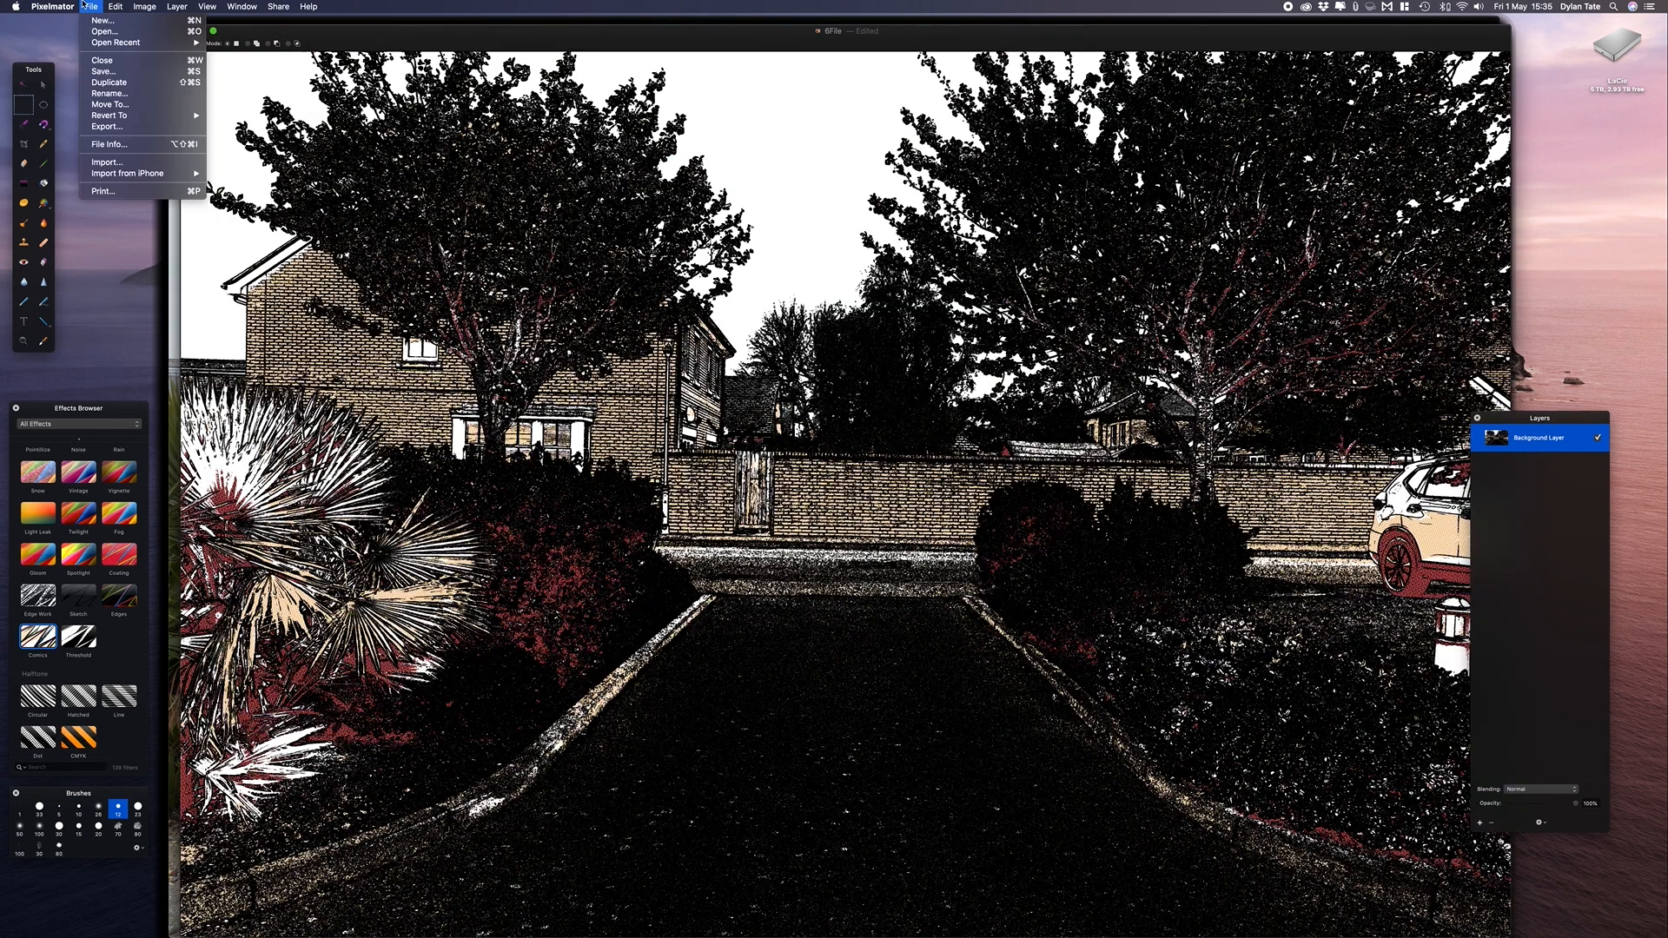
{"action": "left_click", "coordinate": [121, 128]}
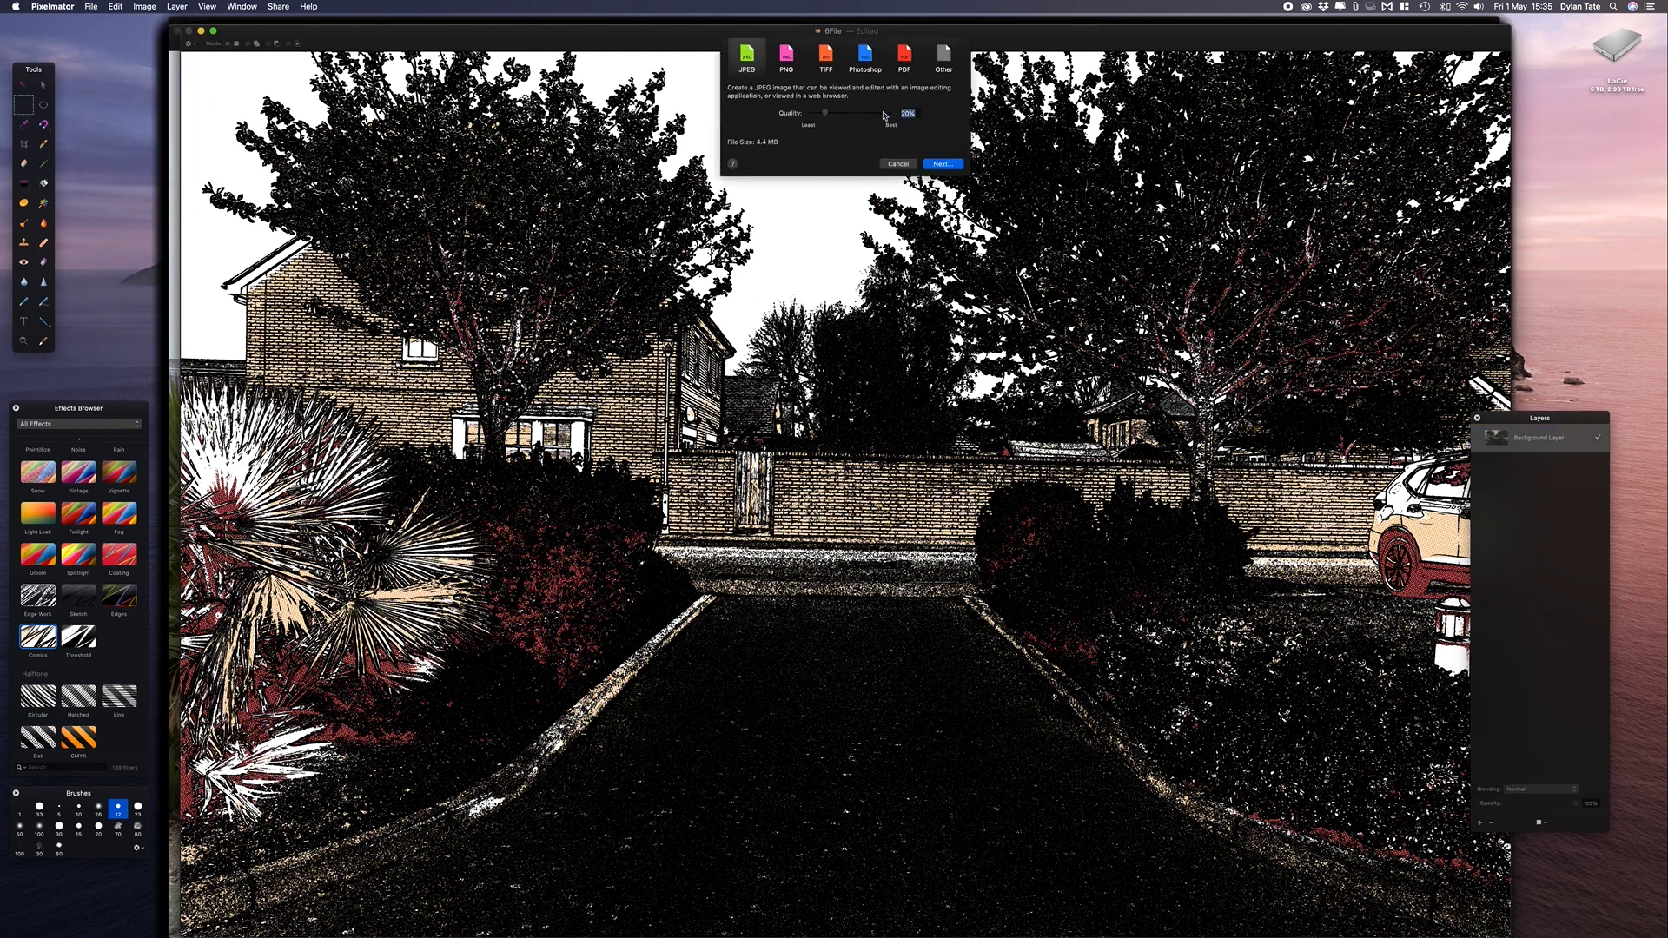
{"action": "left_click", "coordinate": [943, 164]}
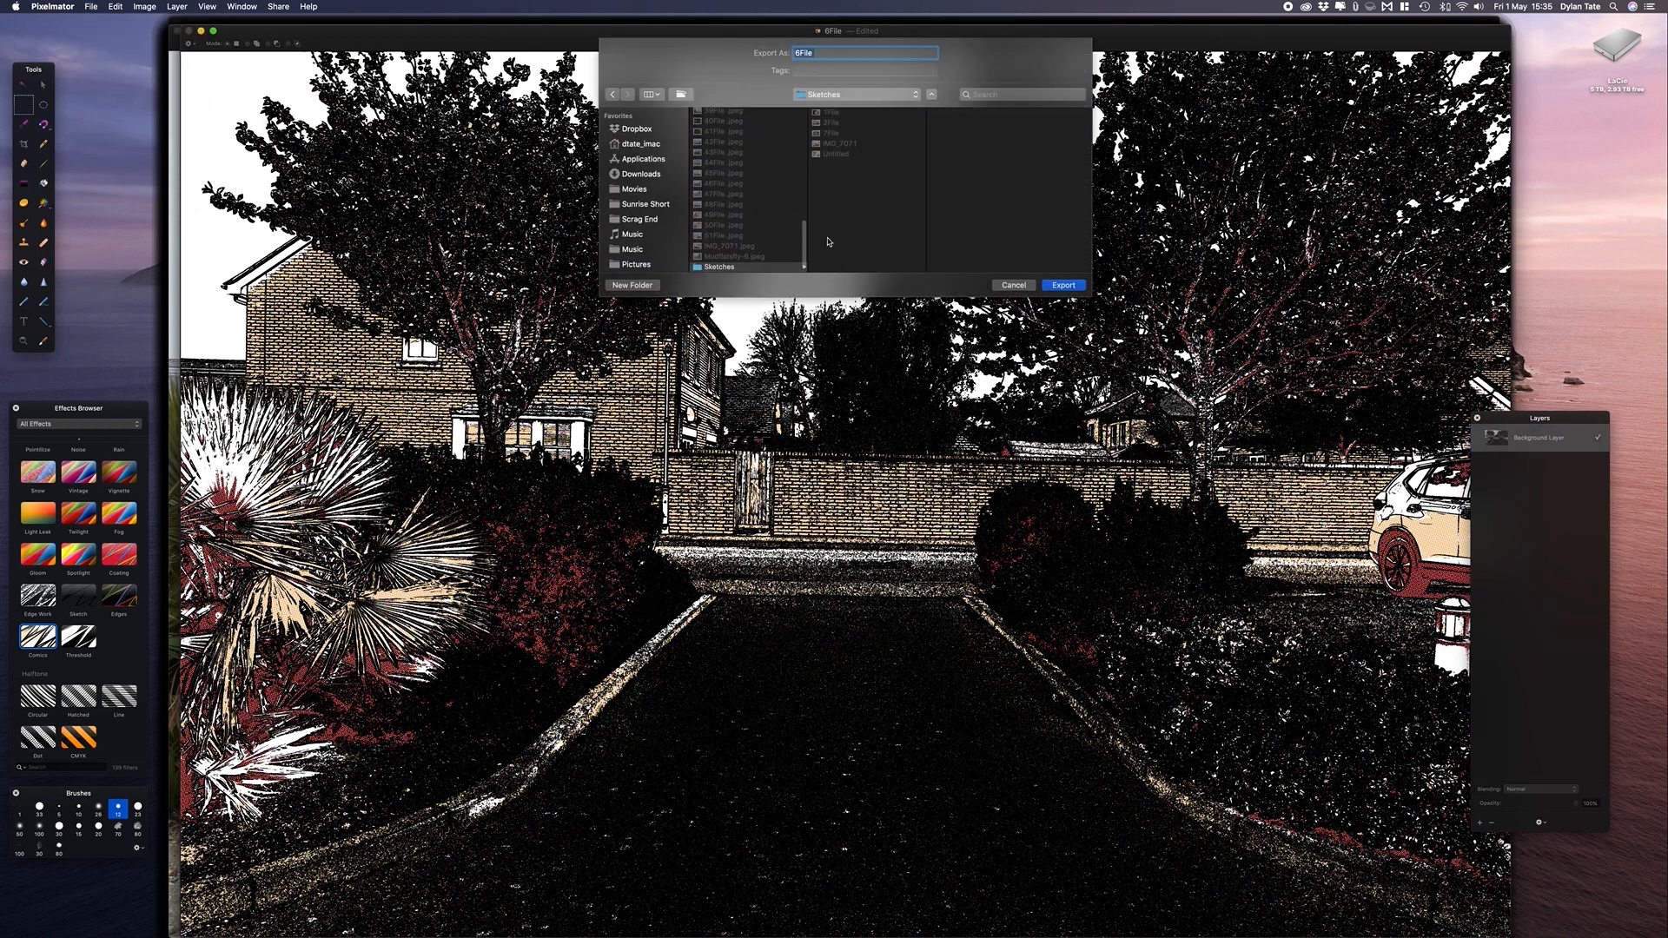
{"action": "key", "text": "Return"}
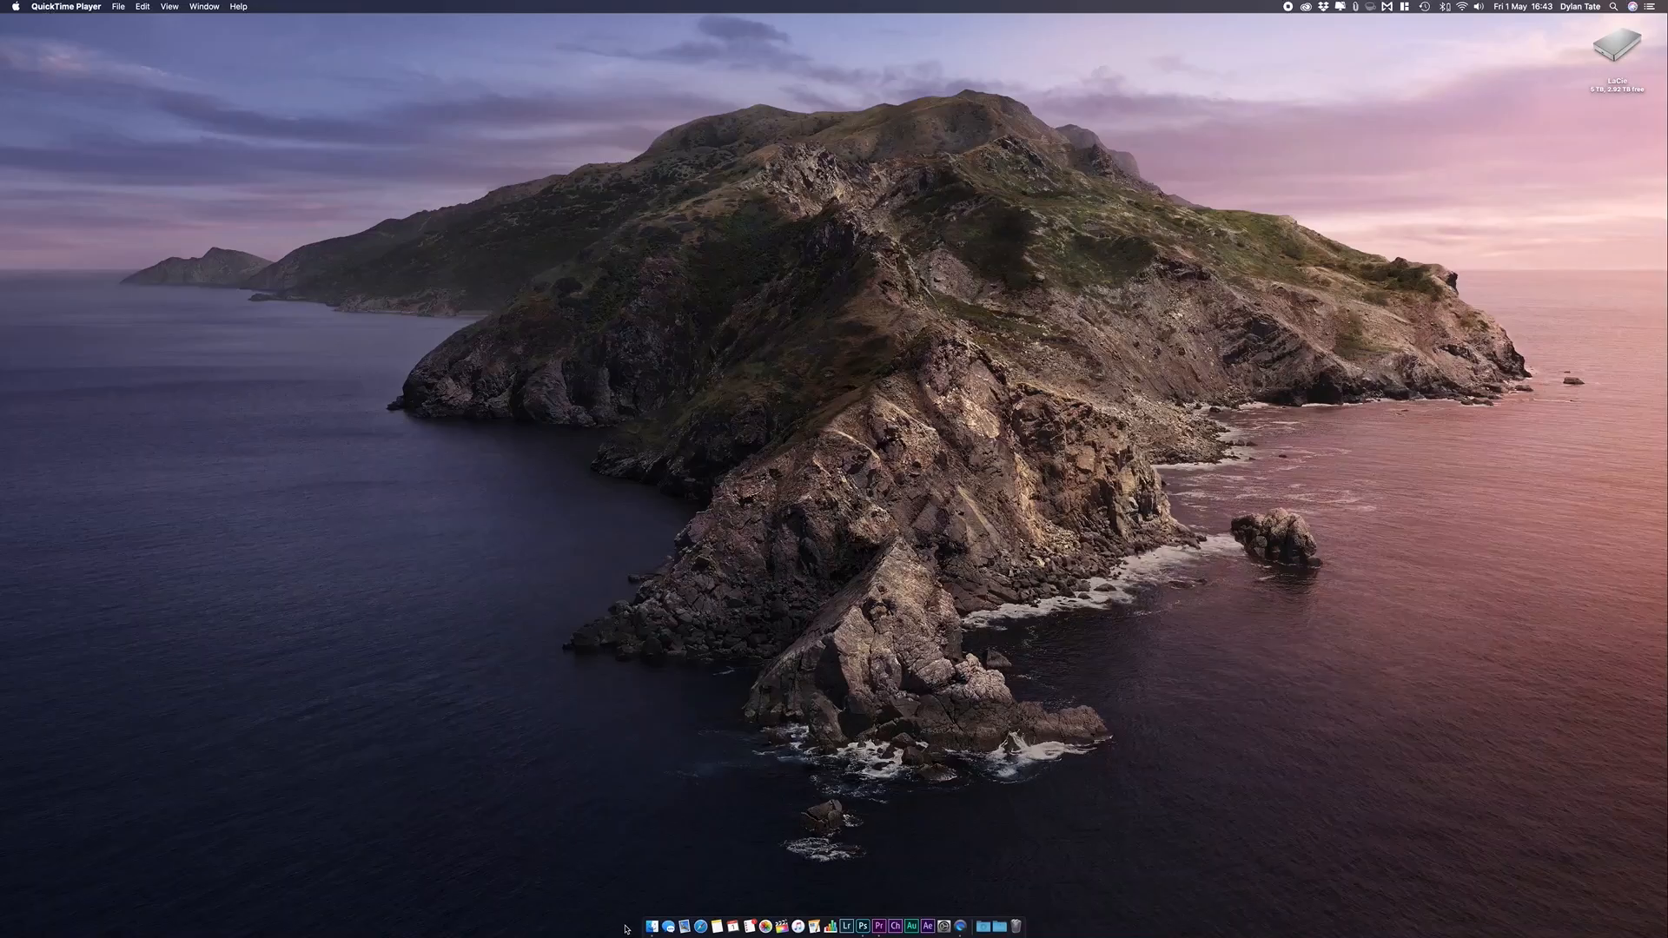
- Switch to Premiere Pro, expand the Sketches bin inside Artwork and open 48sketch.jpg in the source monitor
{"action": "left_click", "coordinate": [873, 908]}
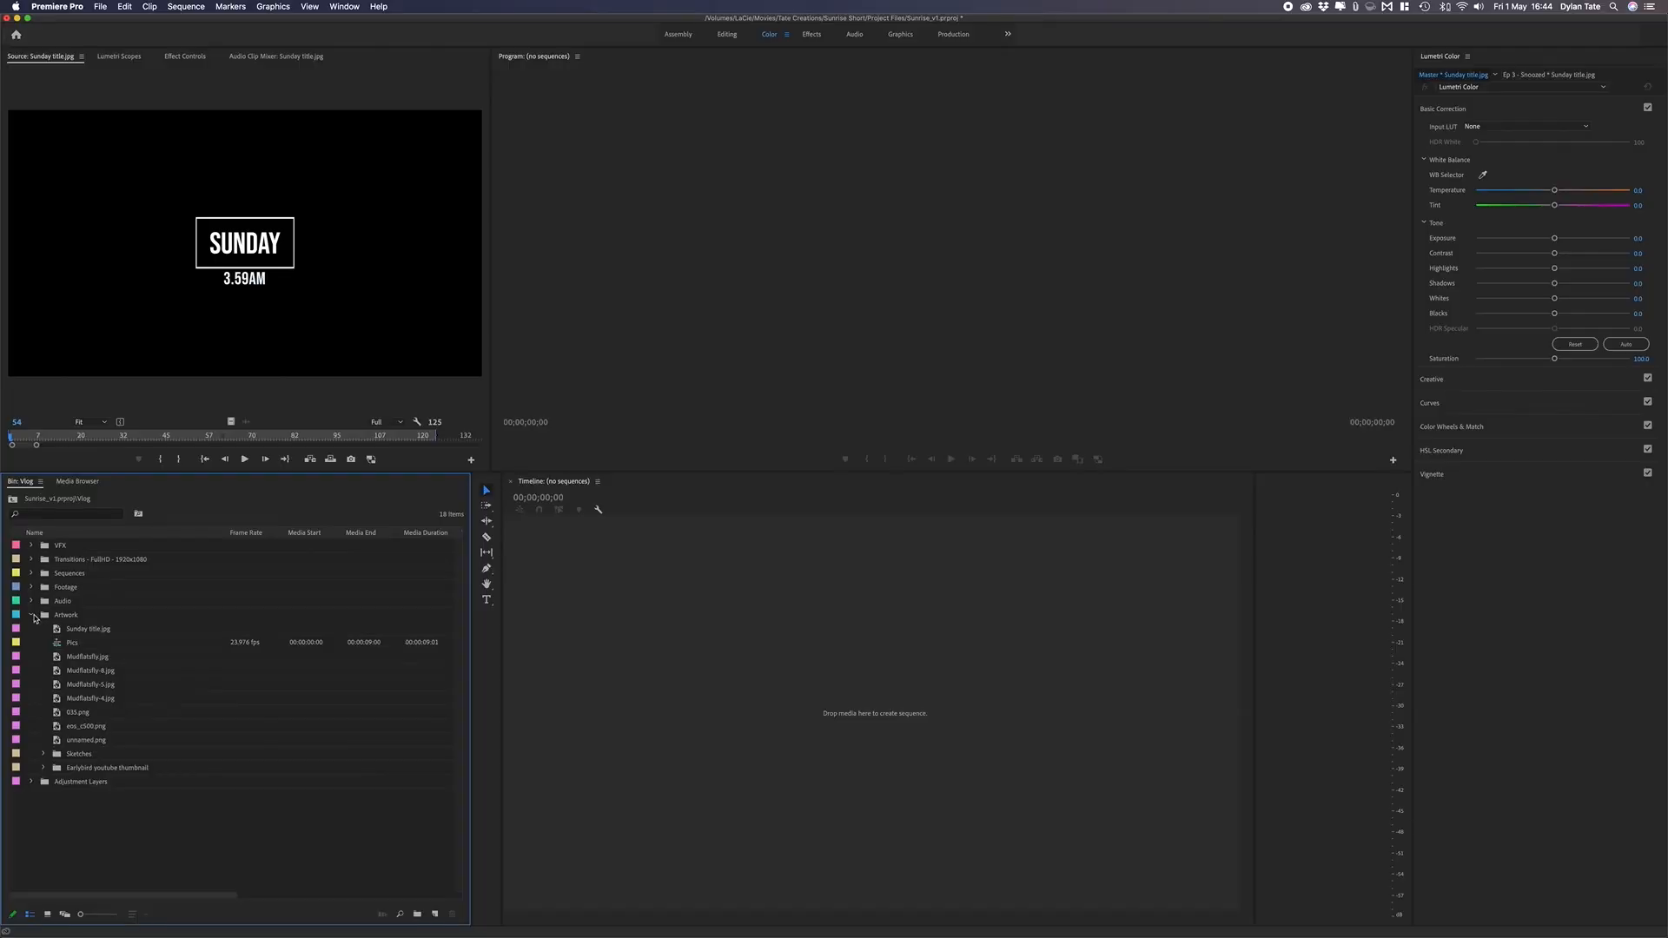
{"action": "left_click", "coordinate": [44, 755]}
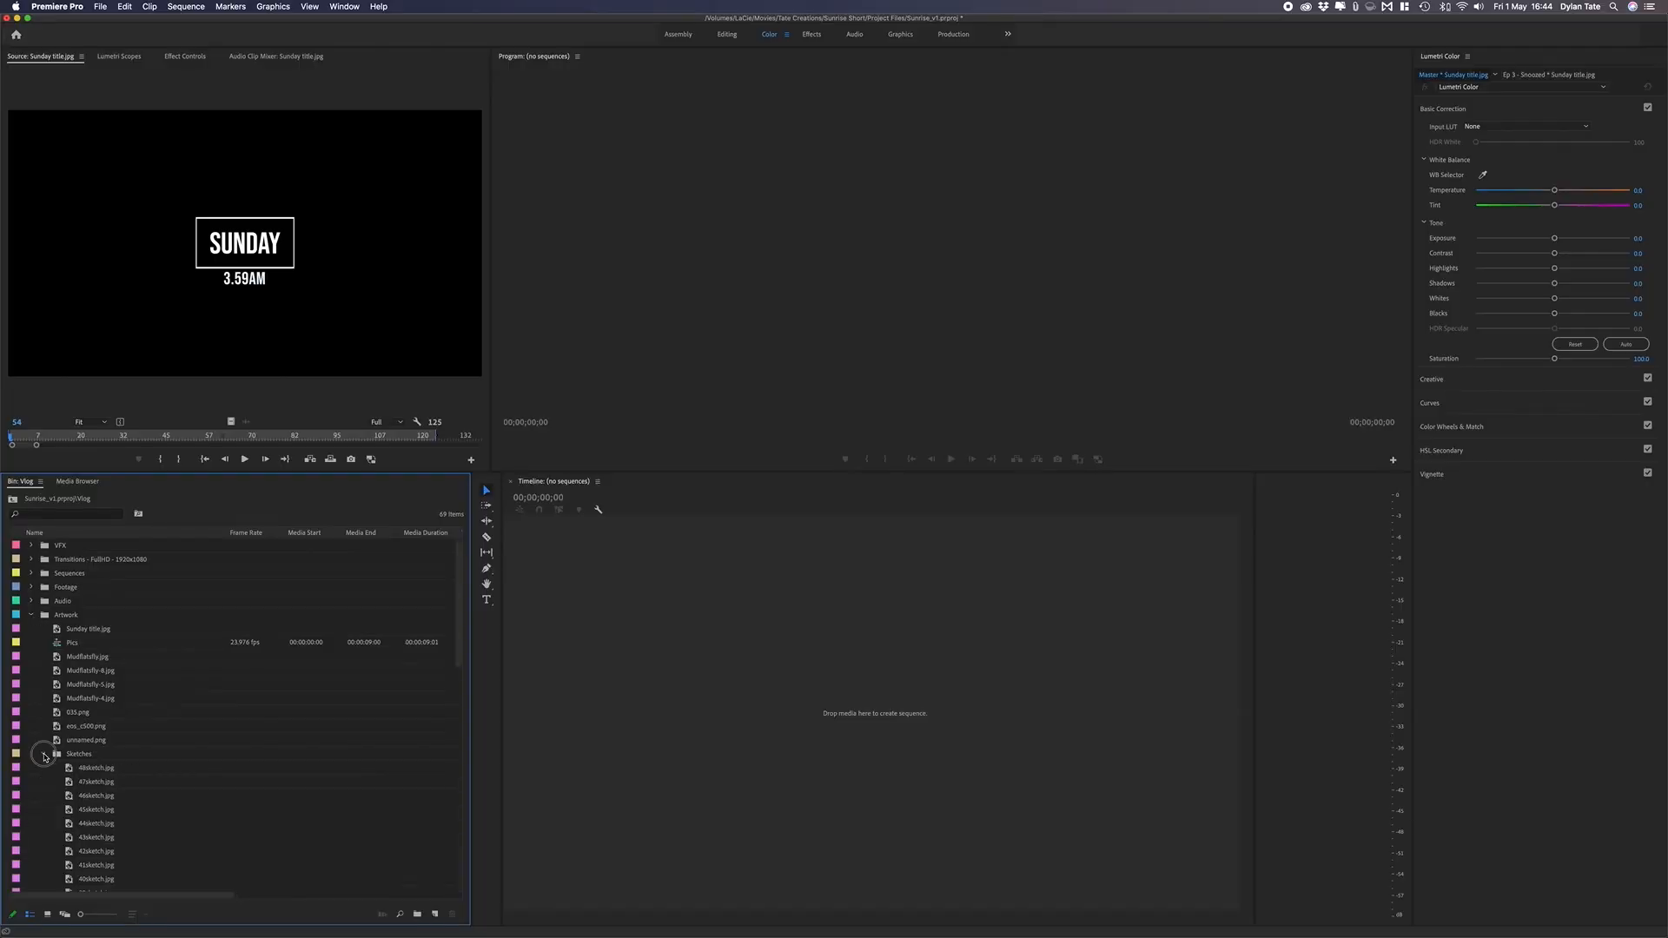
{"action": "scroll", "coordinate": [141, 761], "scroll_direction": "down", "scroll_amount": 5}
{"action": "scroll", "coordinate": [137, 691], "scroll_direction": "up", "scroll_amount": 3}
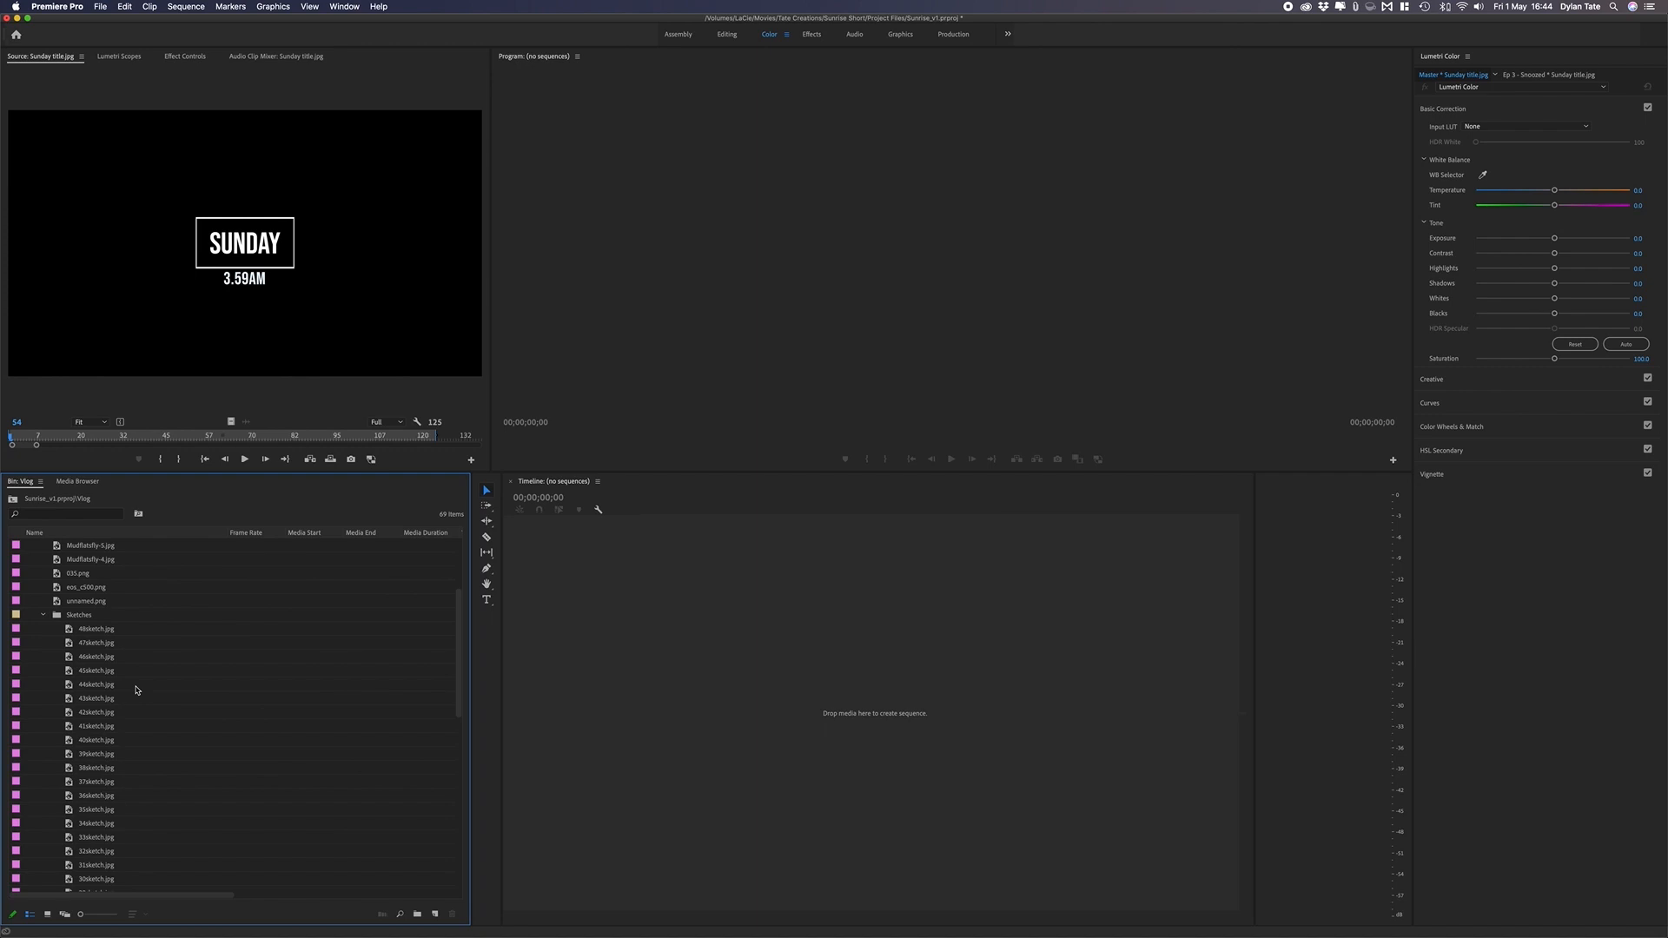
{"action": "double_click", "coordinate": [90, 635]}
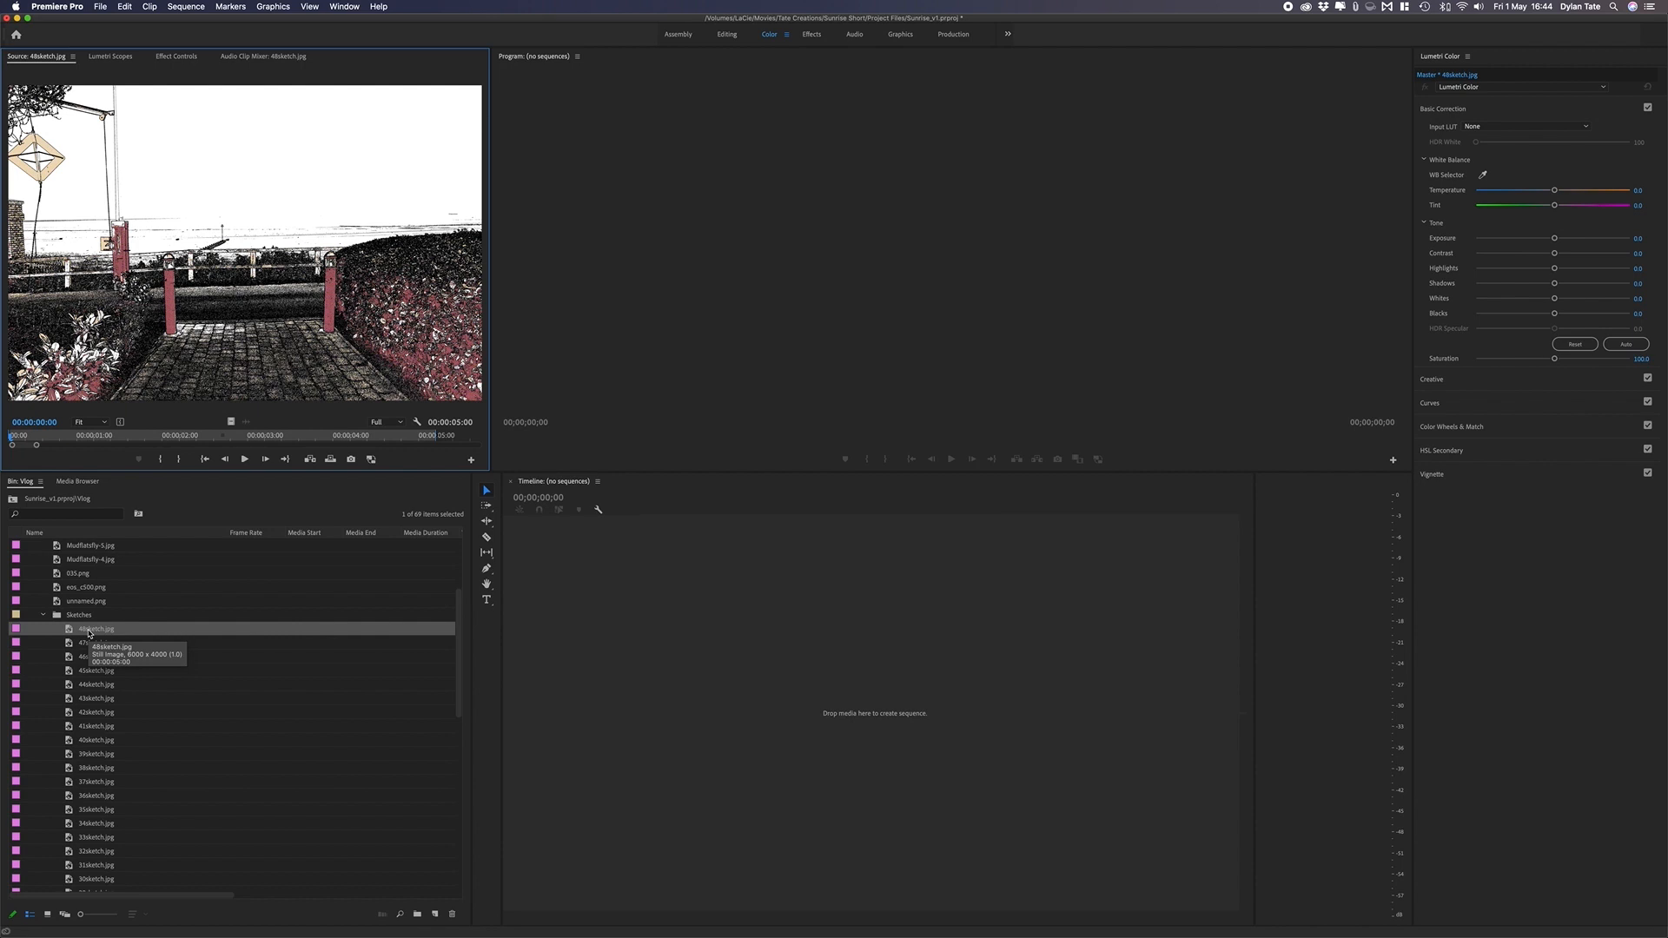
- Create a new sequence from the 48sketch.jpg clip and scrub through it in the timeline
{"action": "right_click", "coordinate": [91, 633]}
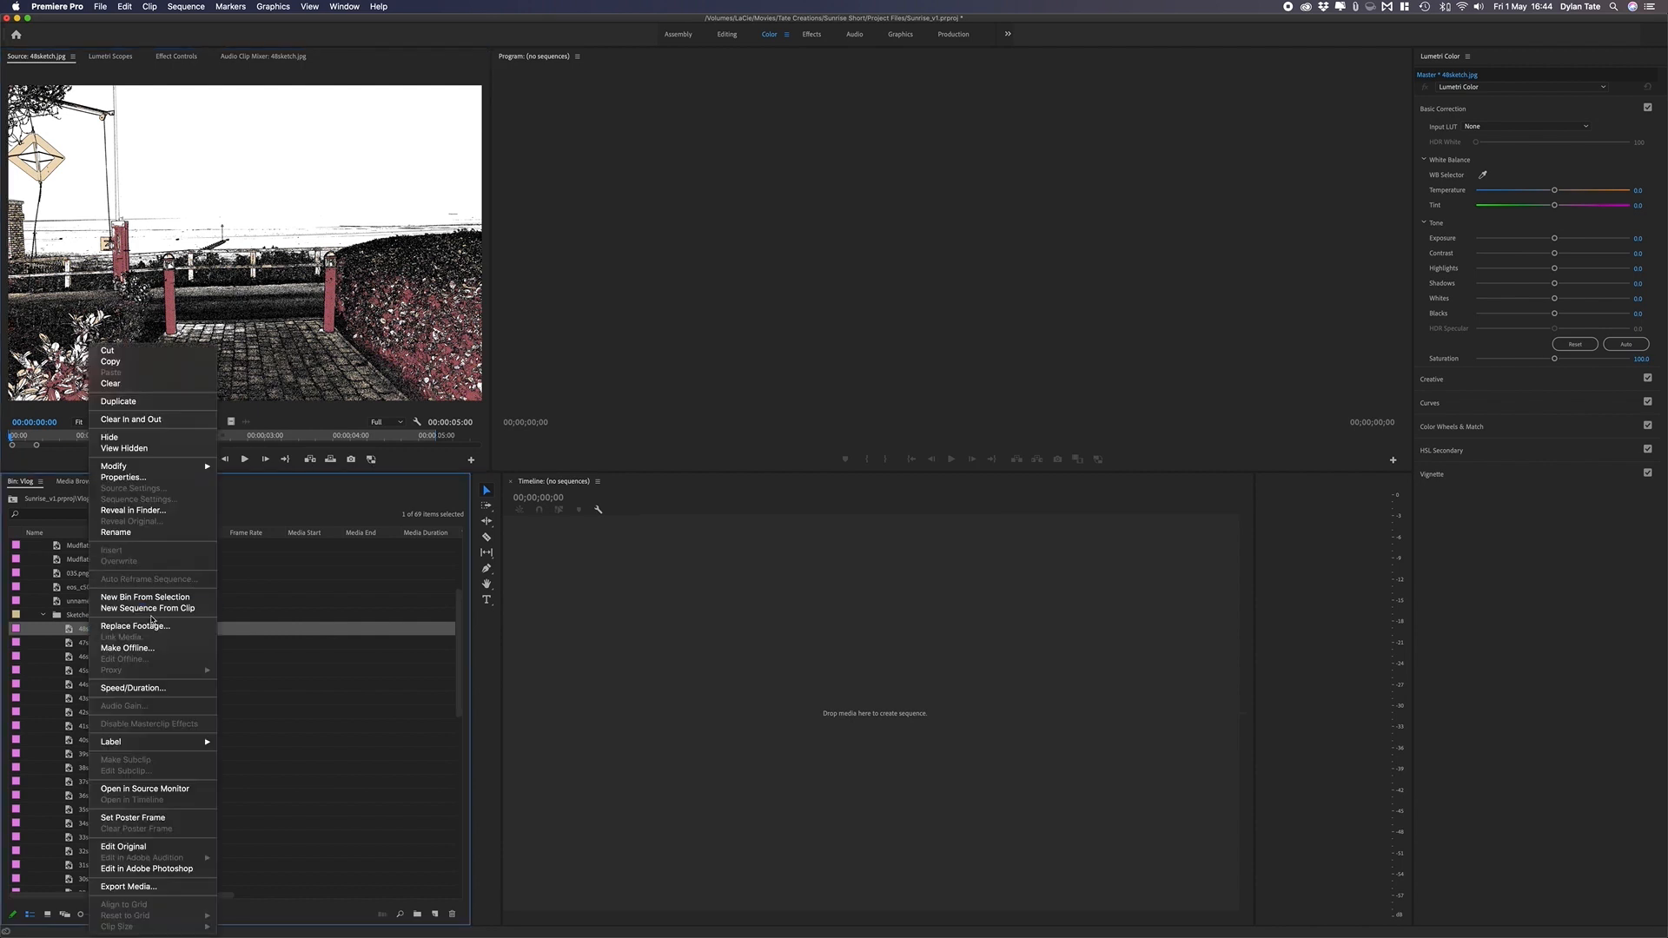
{"action": "left_click", "coordinate": [148, 608]}
{"action": "left_click", "coordinate": [729, 509]}
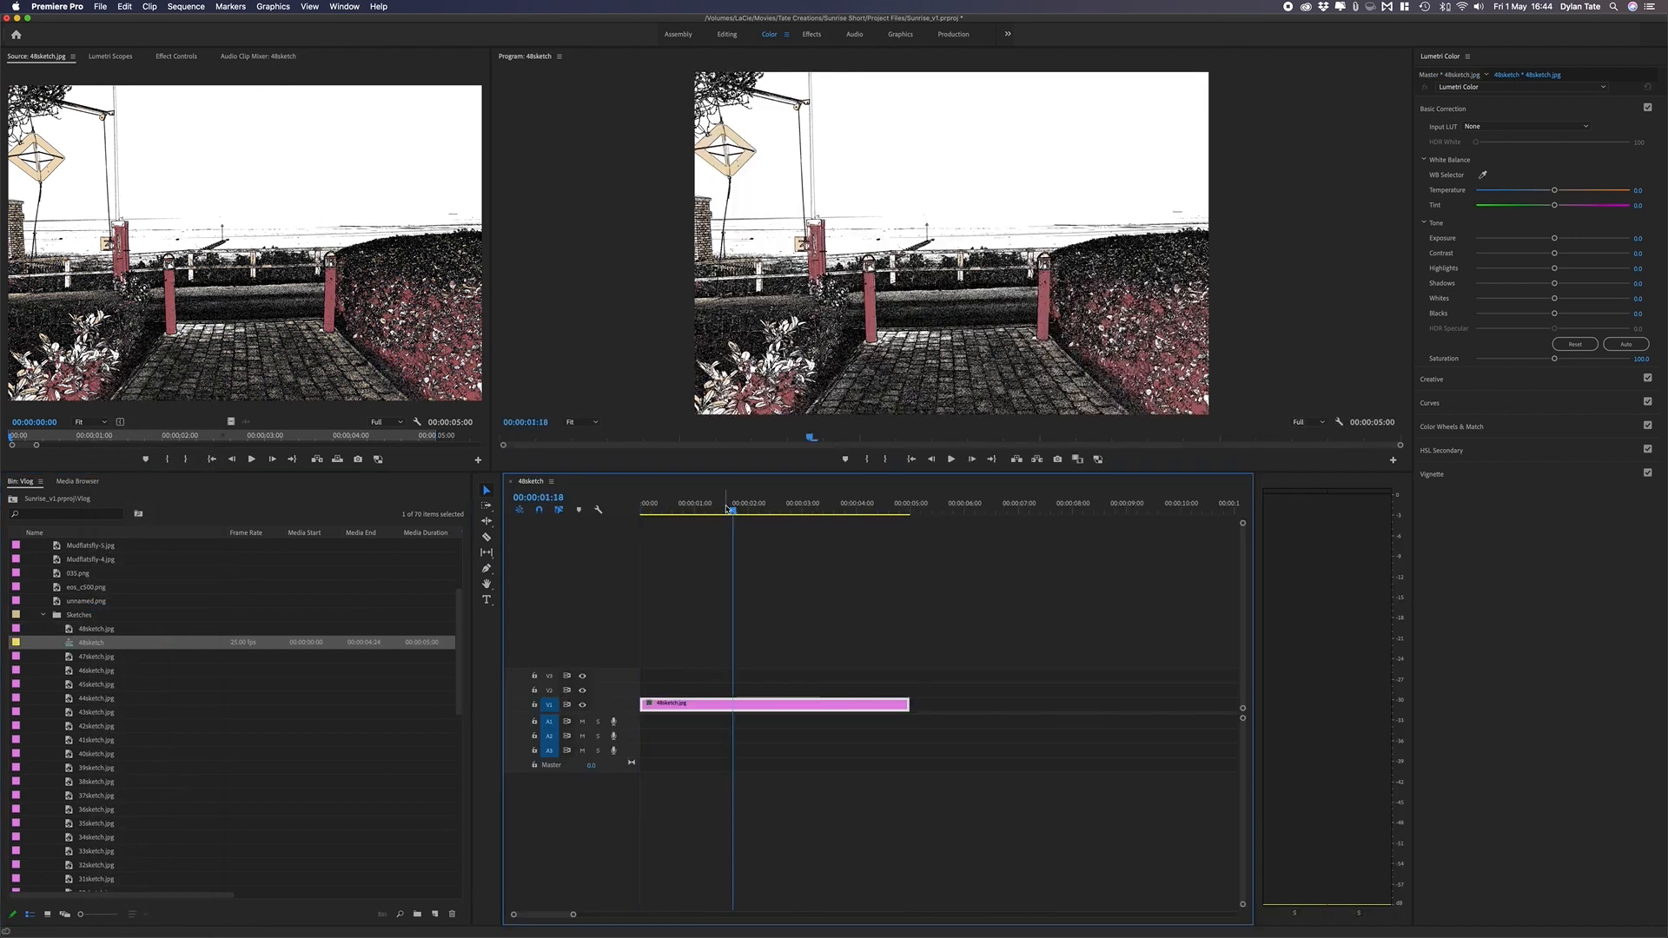
{"action": "mouse_move", "coordinate": [740, 509]}
{"action": "left_mouse_down"}
{"action": "mouse_move", "coordinate": [688, 509]}
{"action": "mouse_move", "coordinate": [715, 509]}
{"action": "left_mouse_up"}
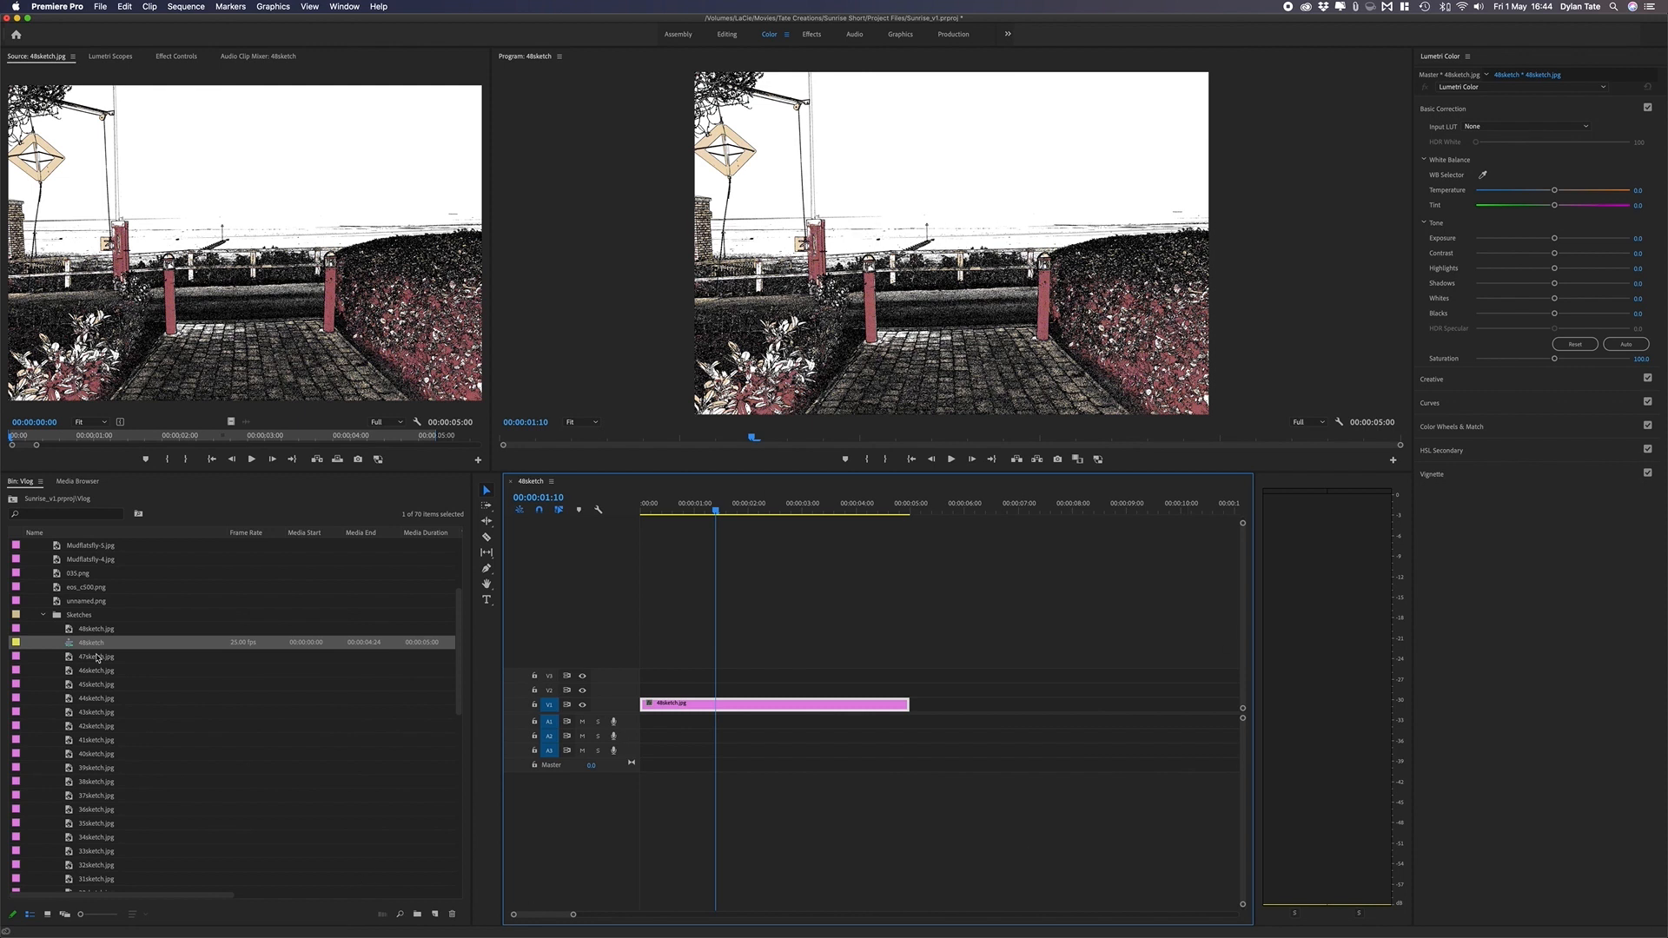
{"action": "scroll", "coordinate": [97, 658], "scroll_direction": "down", "scroll_amount": 10}
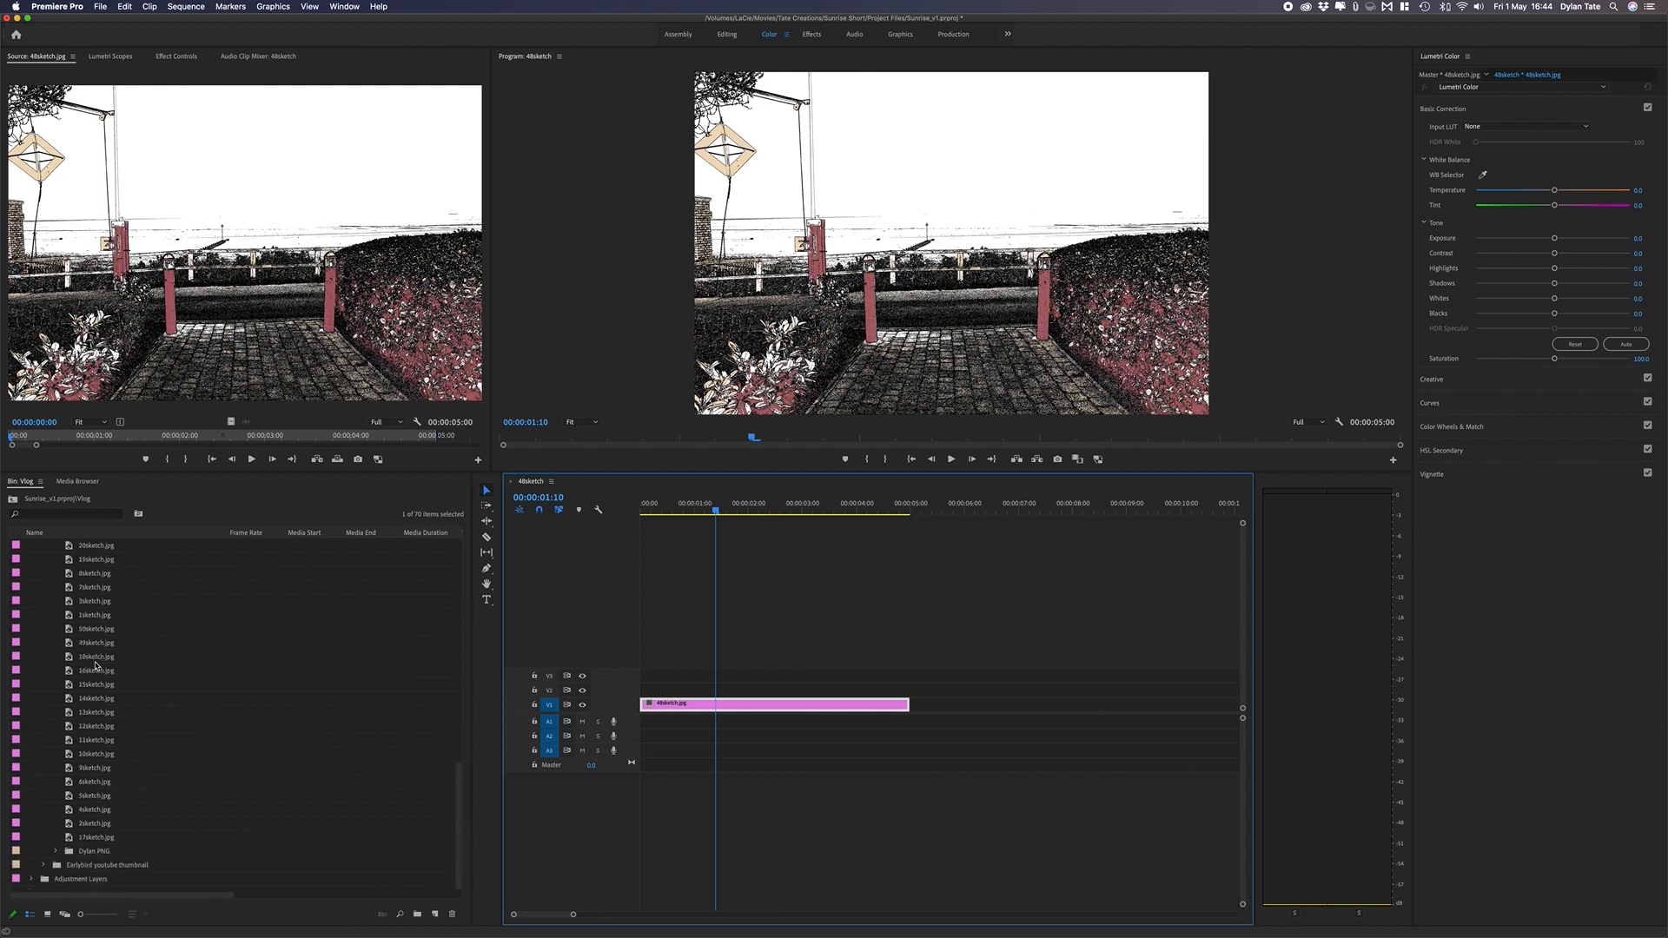
- Expand the Walking bin inside the PNG cutouts bin and preview its images of the walking man in the source monitor
{"action": "left_click", "coordinate": [55, 851]}
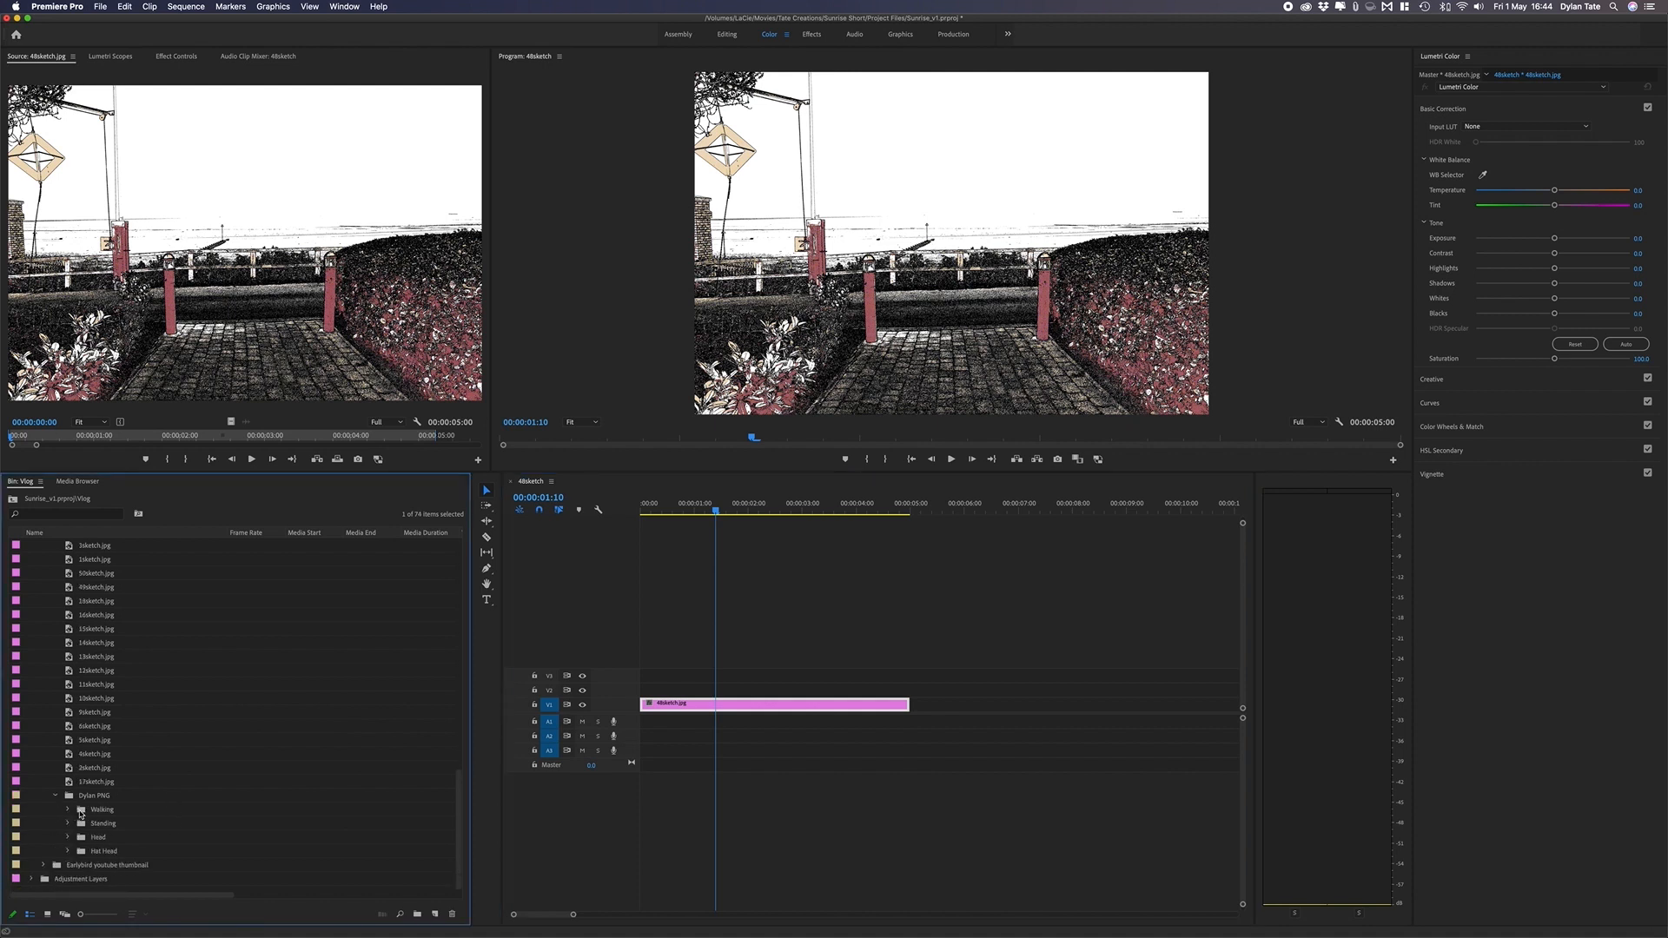
{"action": "left_click", "coordinate": [122, 813]}
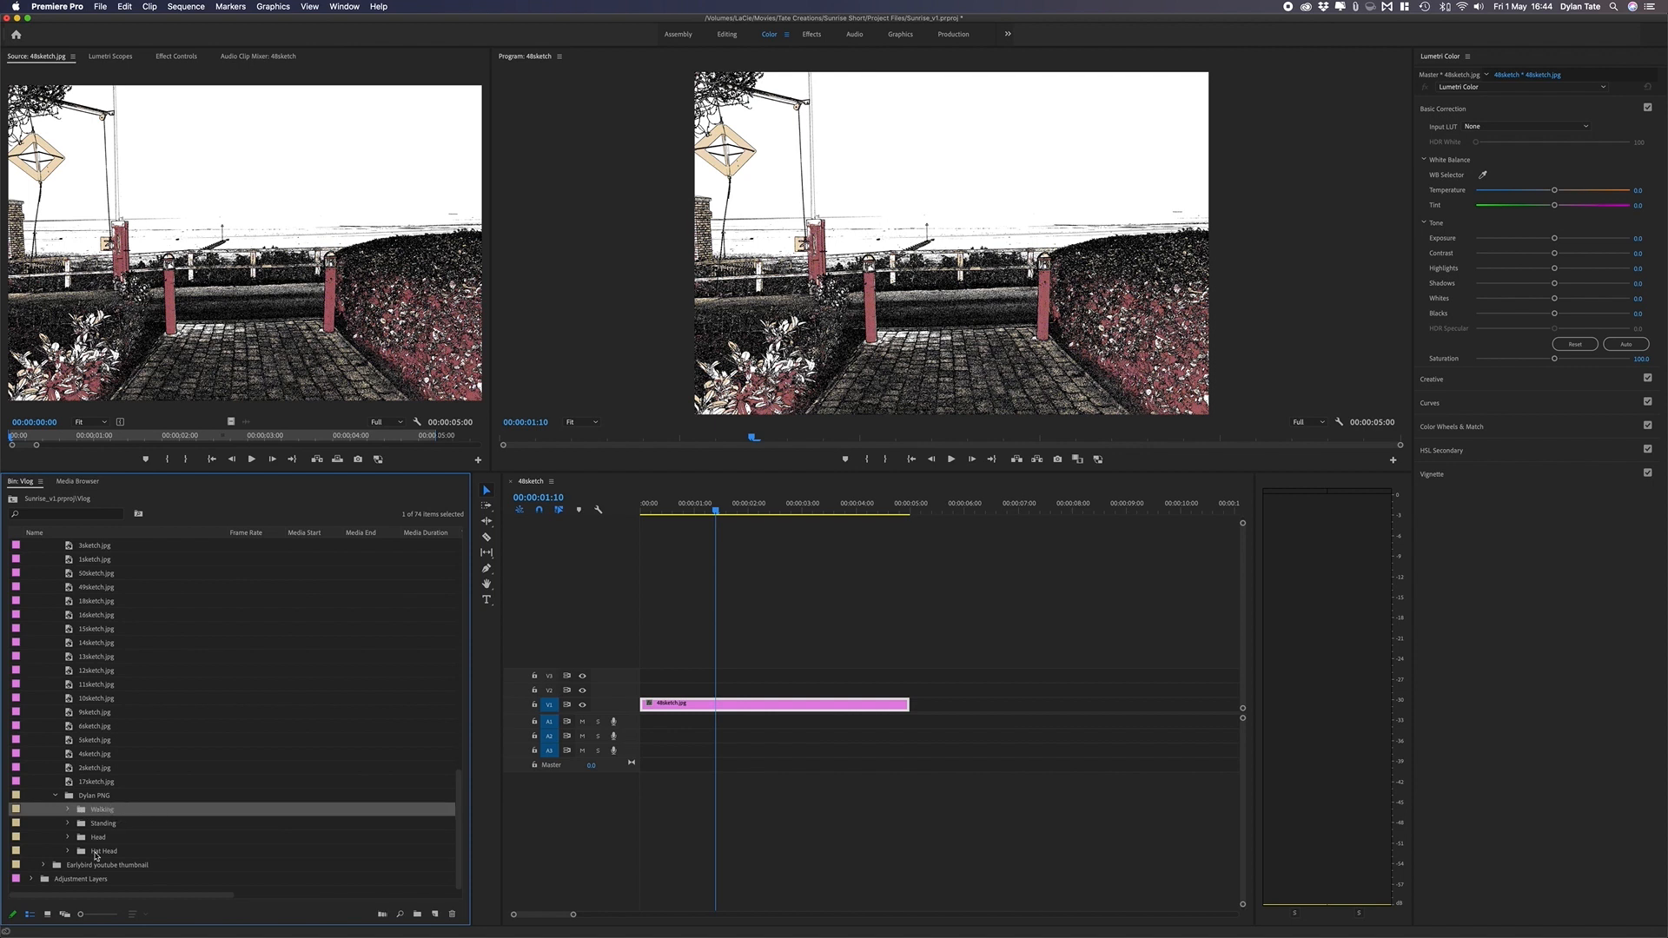
{"action": "left_click", "coordinate": [69, 812]}
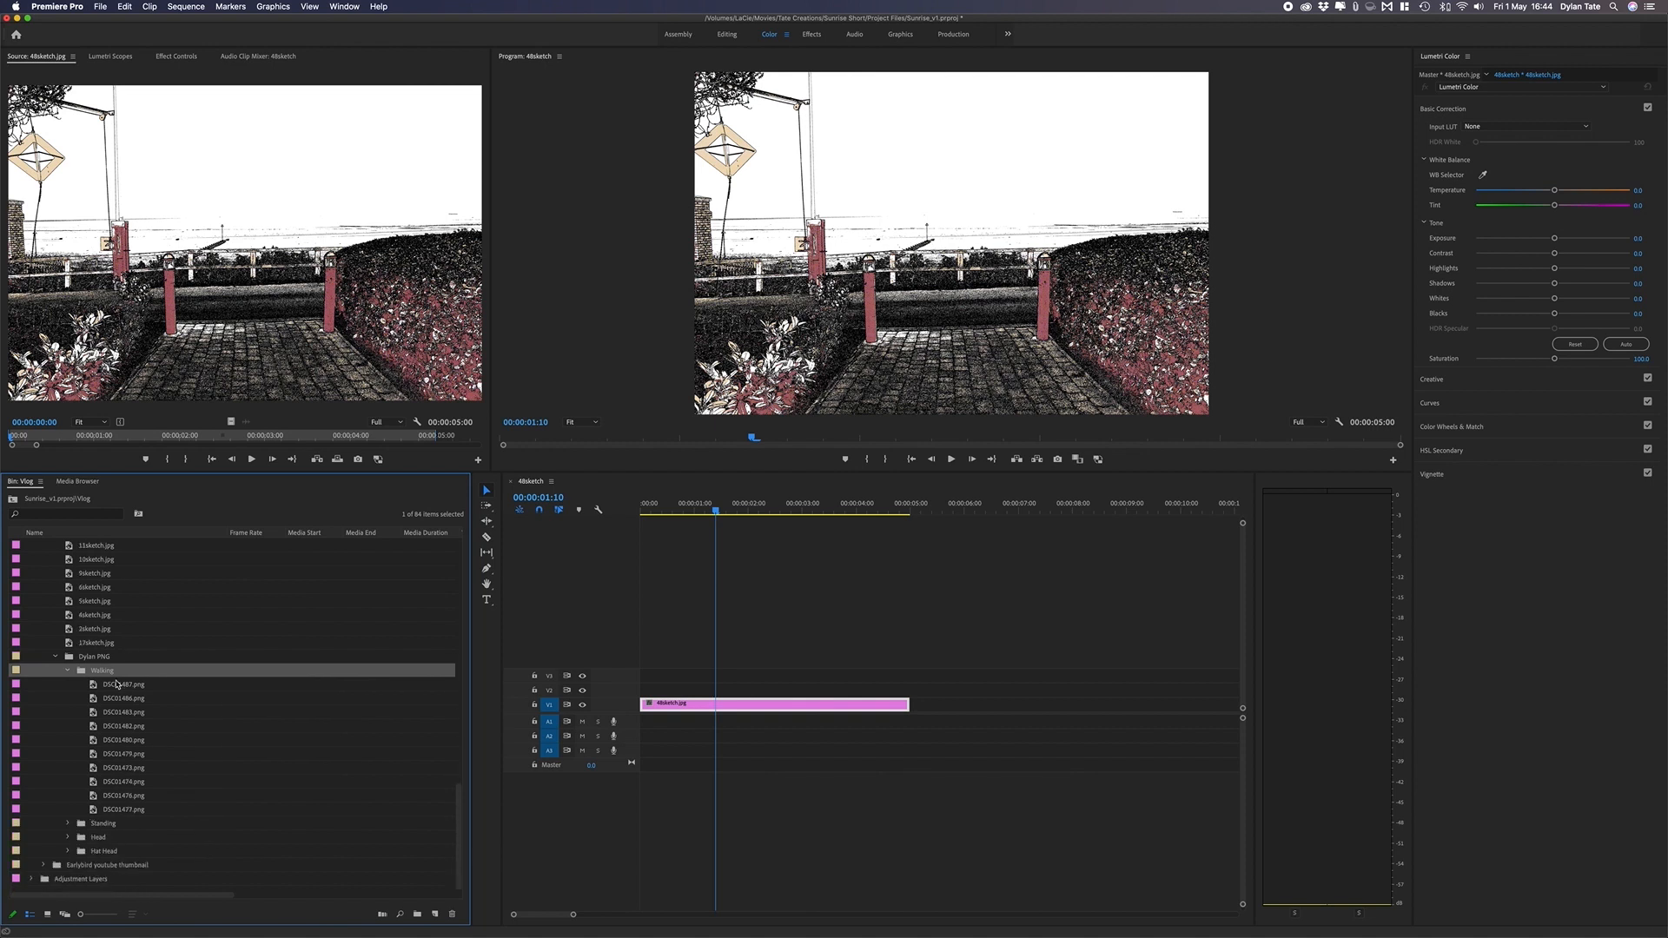
{"action": "double_click", "coordinate": [117, 685]}
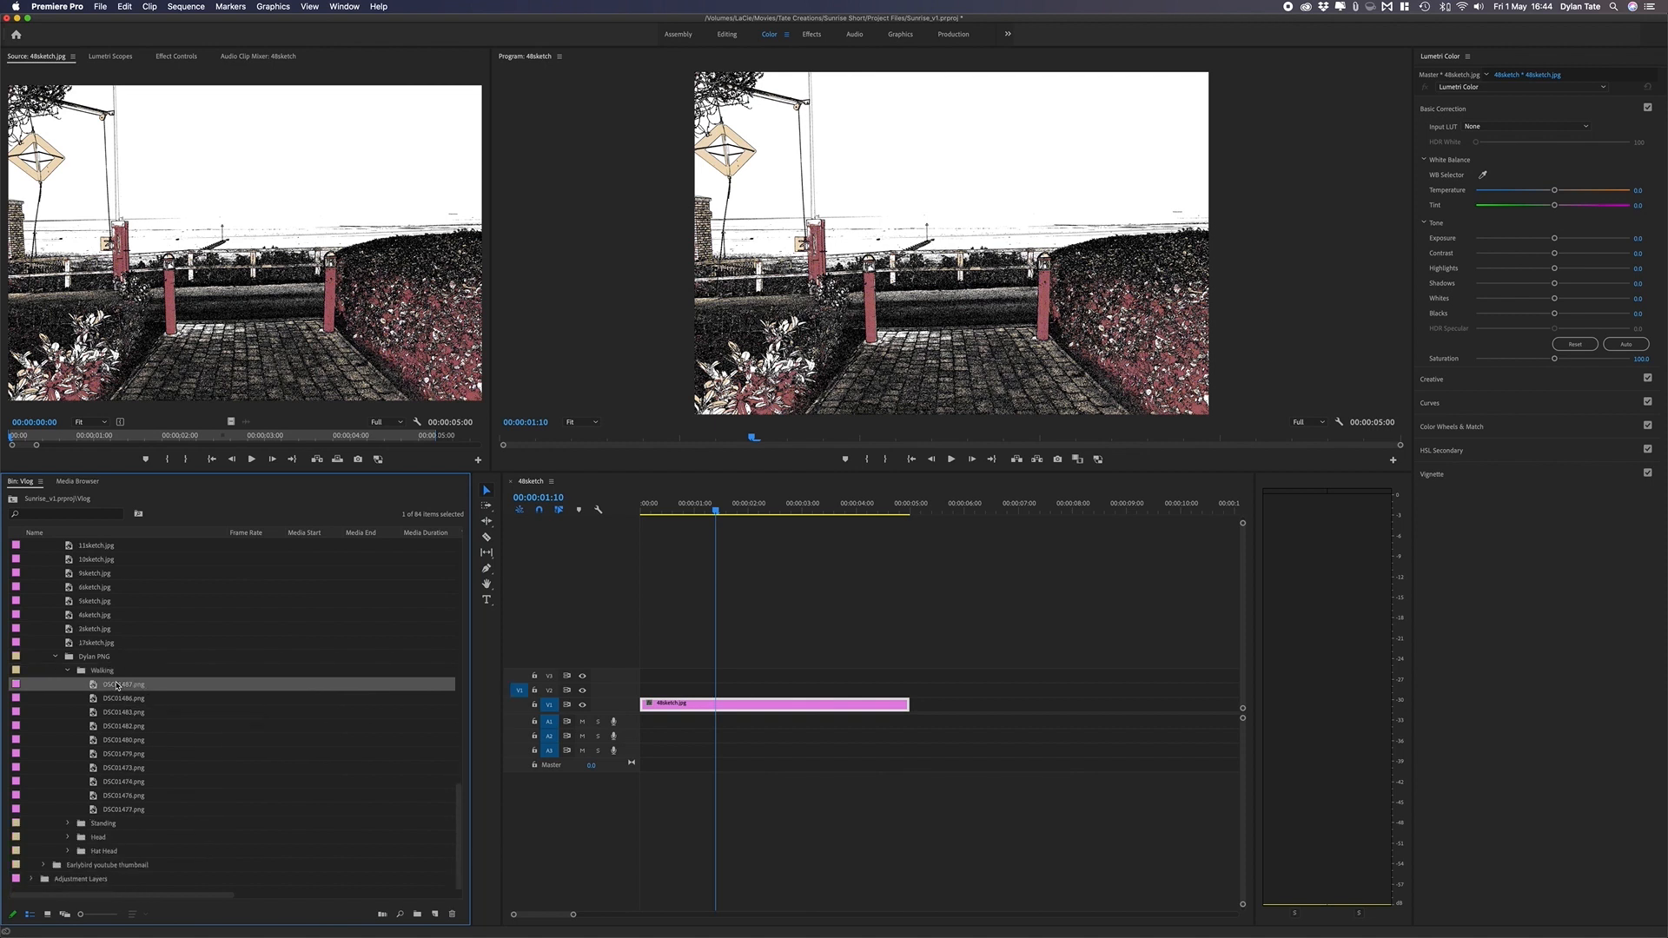
{"action": "double_click", "coordinate": [129, 699]}
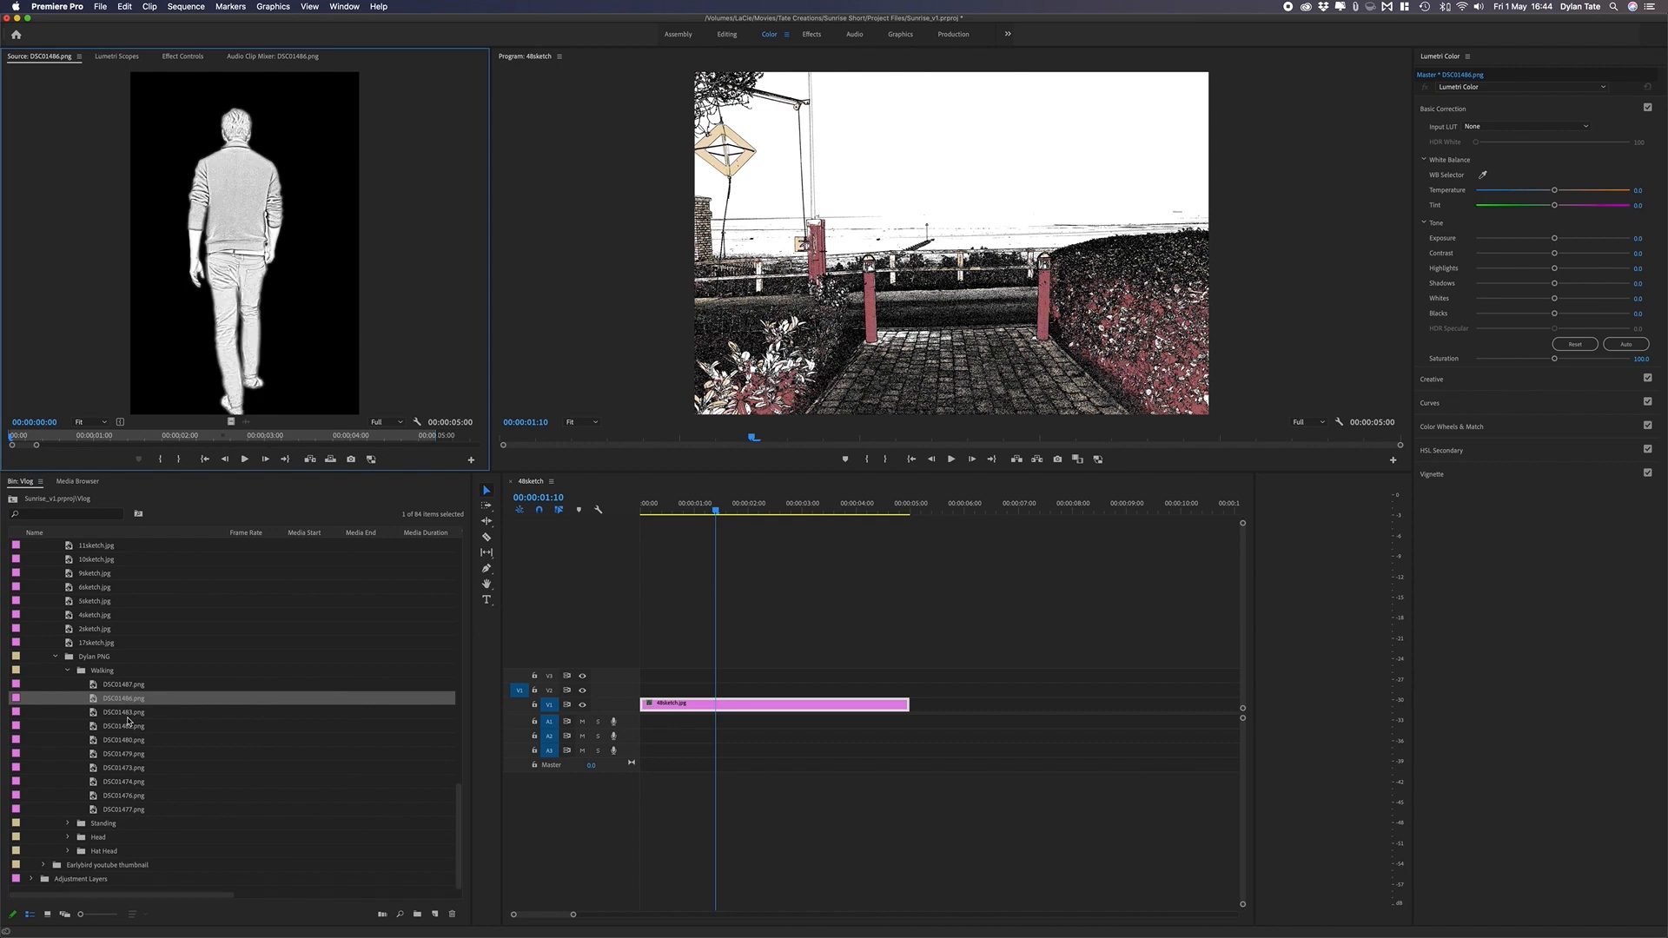
{"action": "double_click", "coordinate": [128, 713]}
{"action": "double_click", "coordinate": [131, 727]}
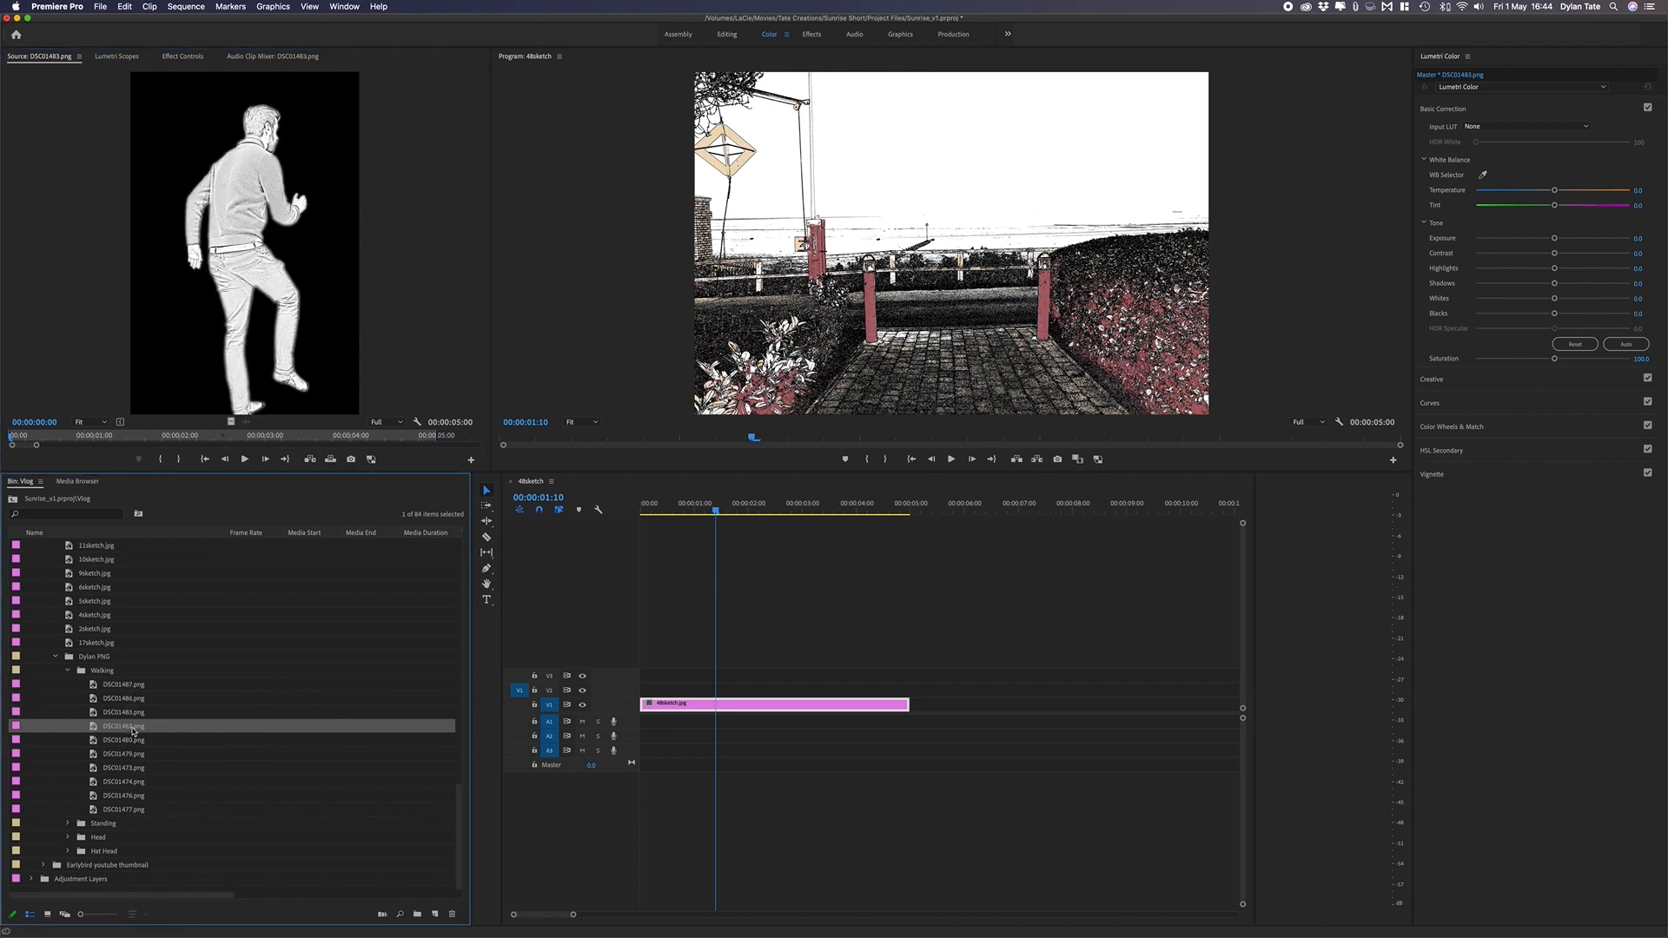
{"action": "double_click", "coordinate": [131, 741]}
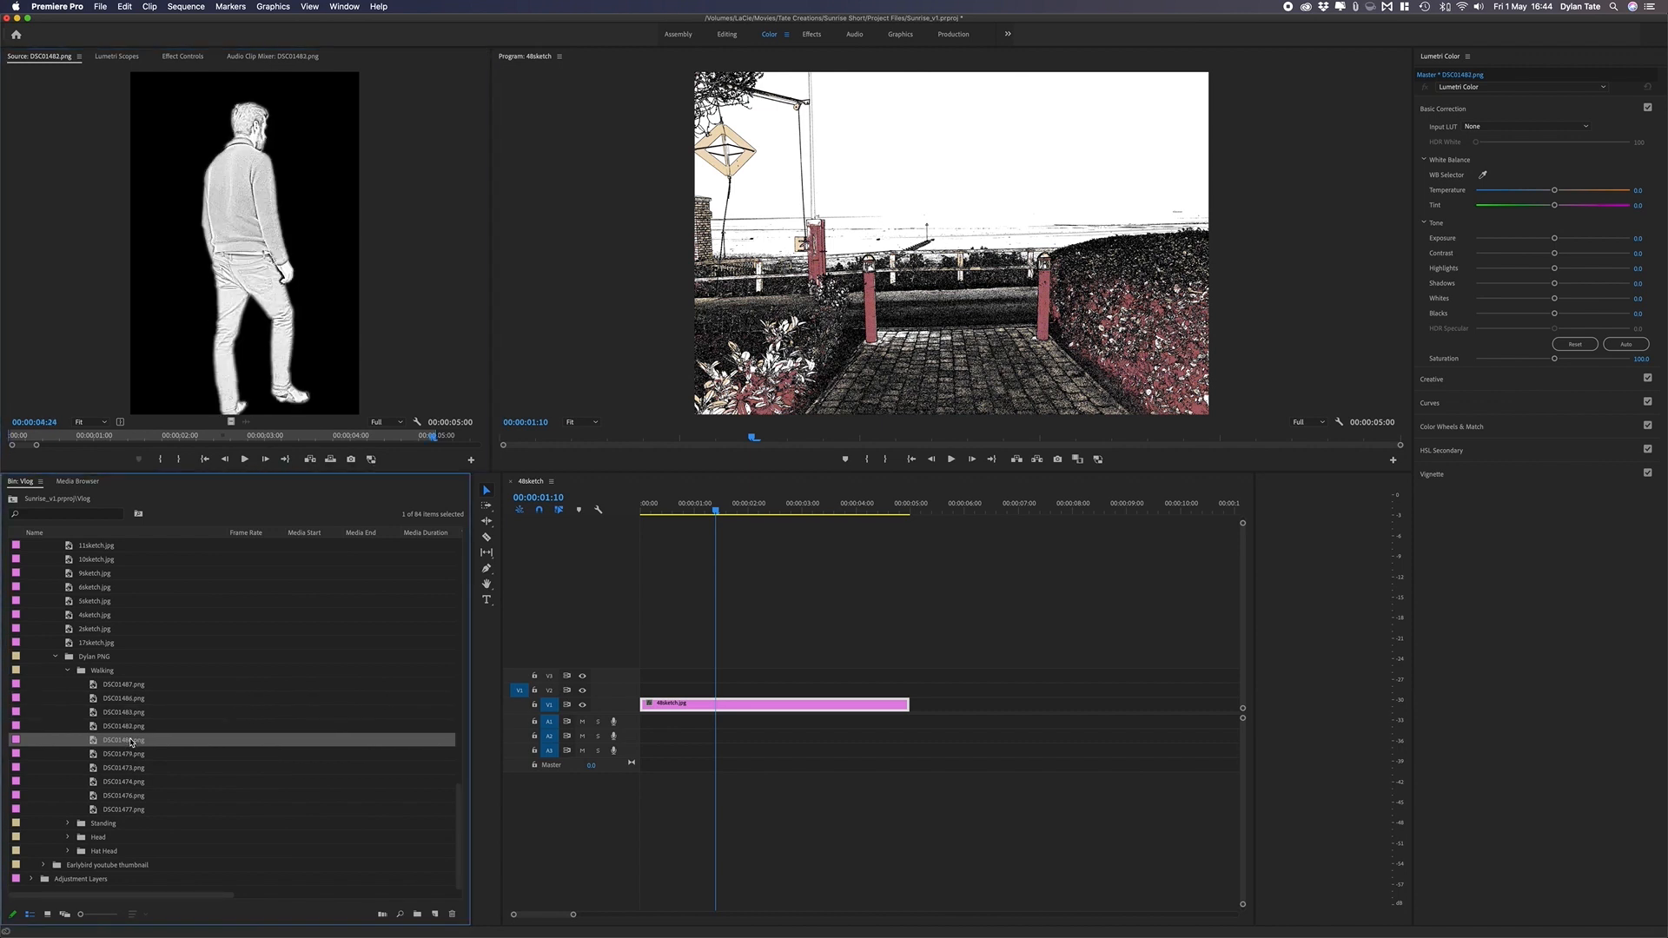
{"action": "double_click", "coordinate": [126, 783]}
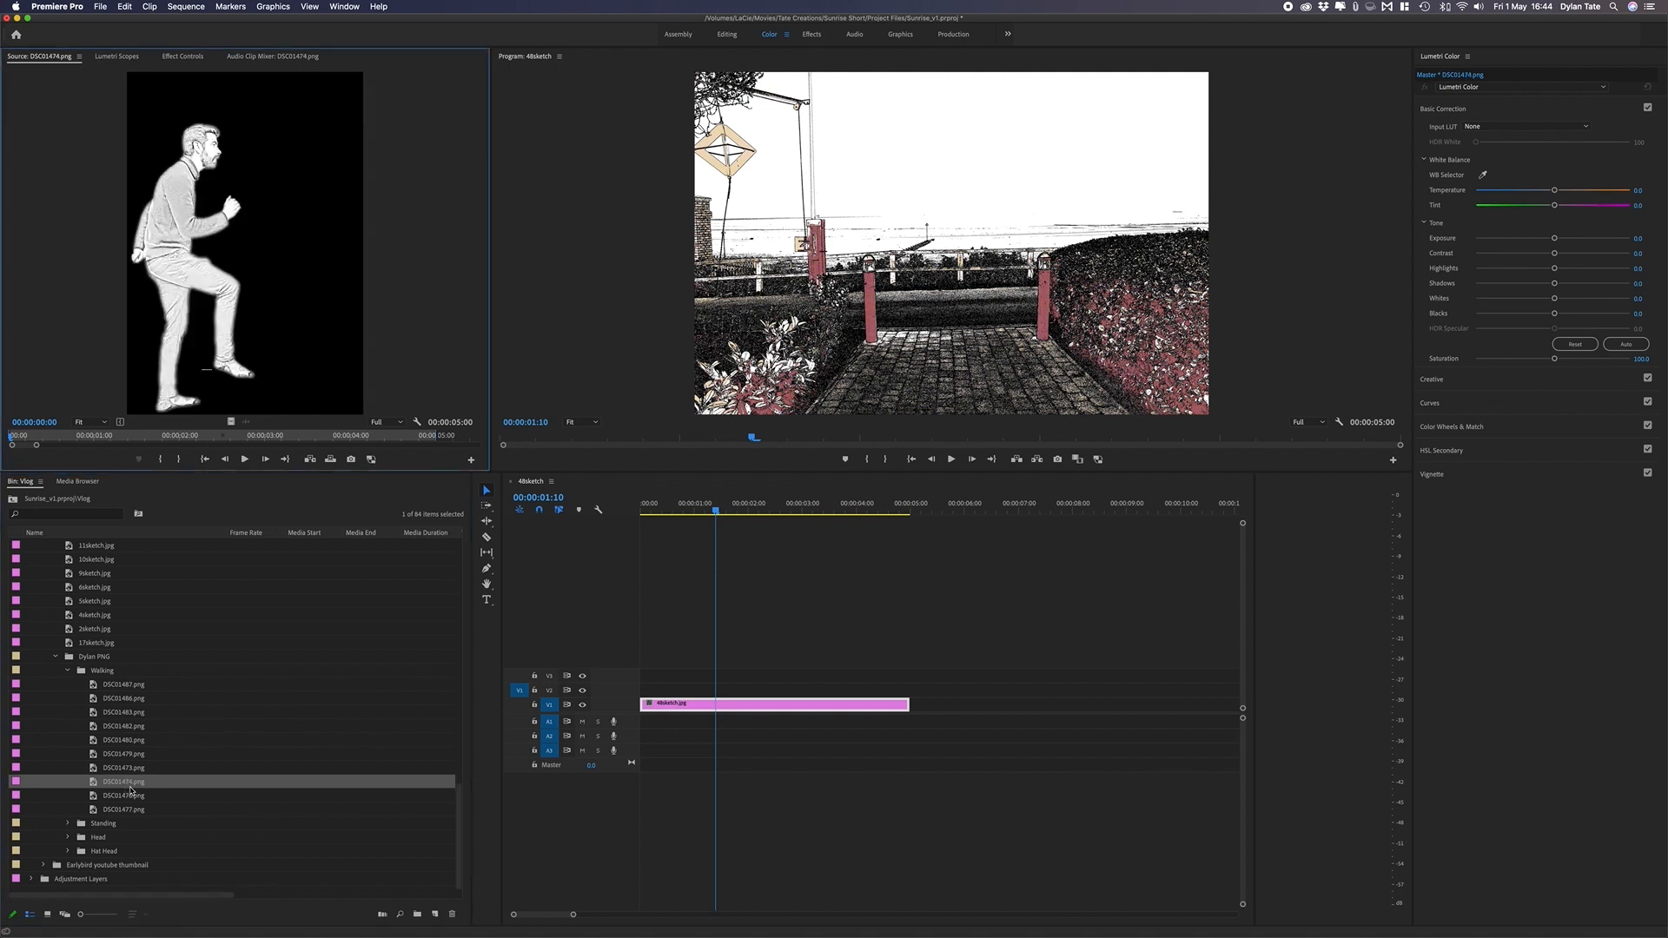
{"action": "double_click", "coordinate": [128, 795]}
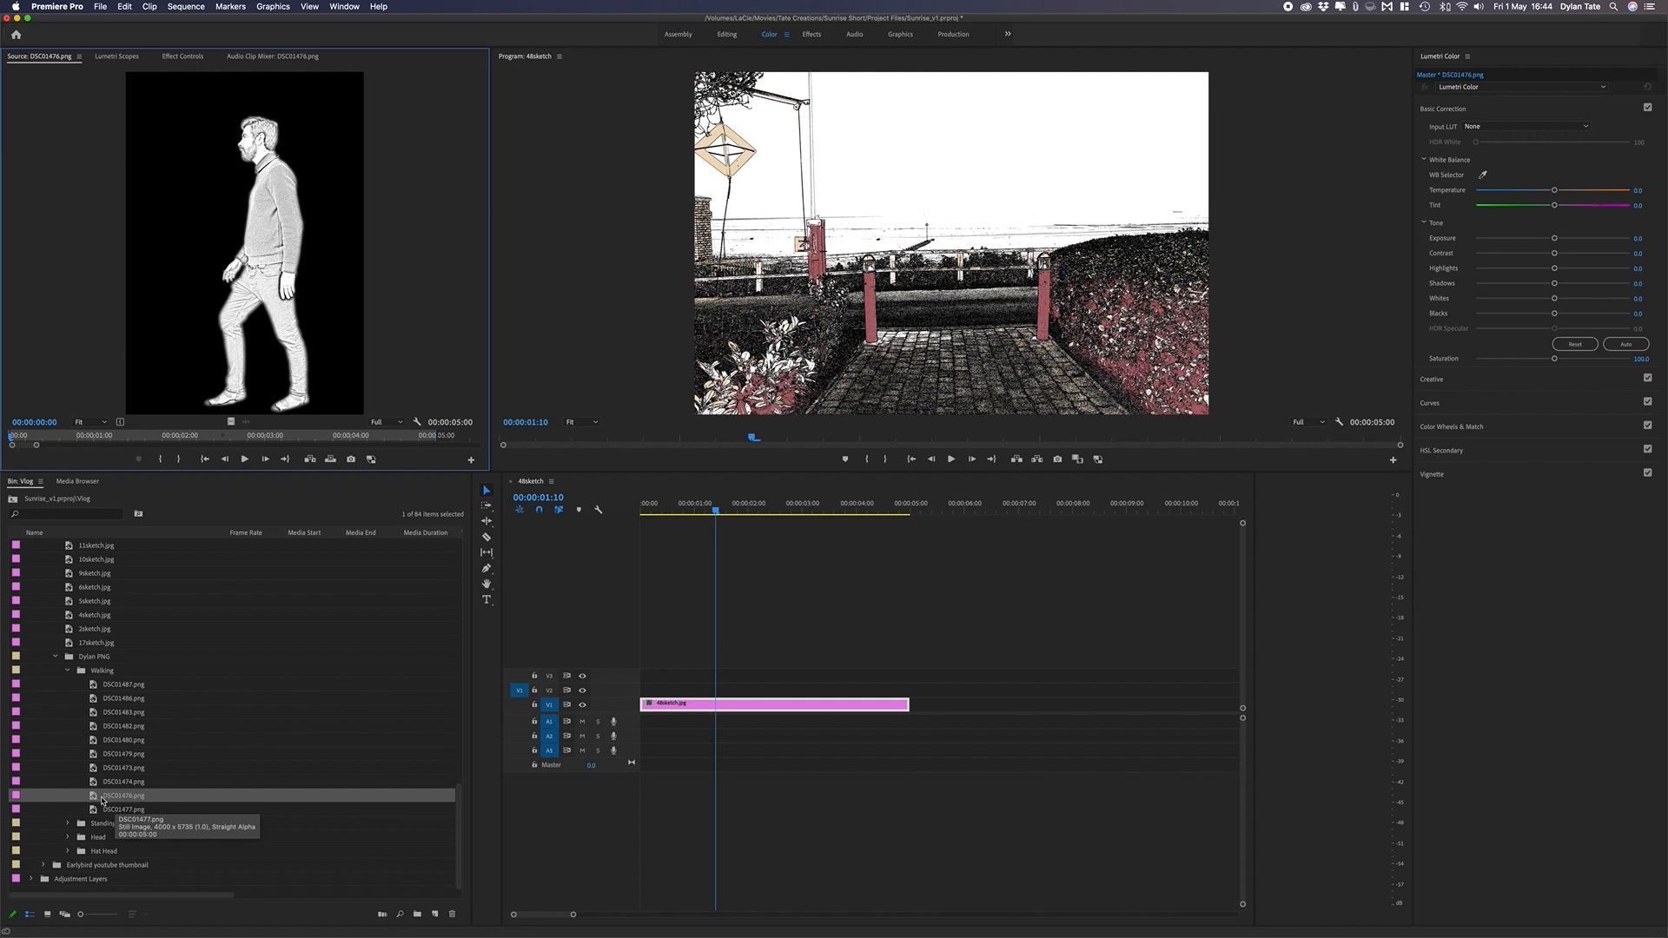
- Overlay DSC01476.png on track V2 above the 48sketch.jpg clip, scaled to 43 and positioned just inside the right gatepost
{"action": "left_click_drag", "start_coordinate": [121, 796], "coordinate": [640, 690]}
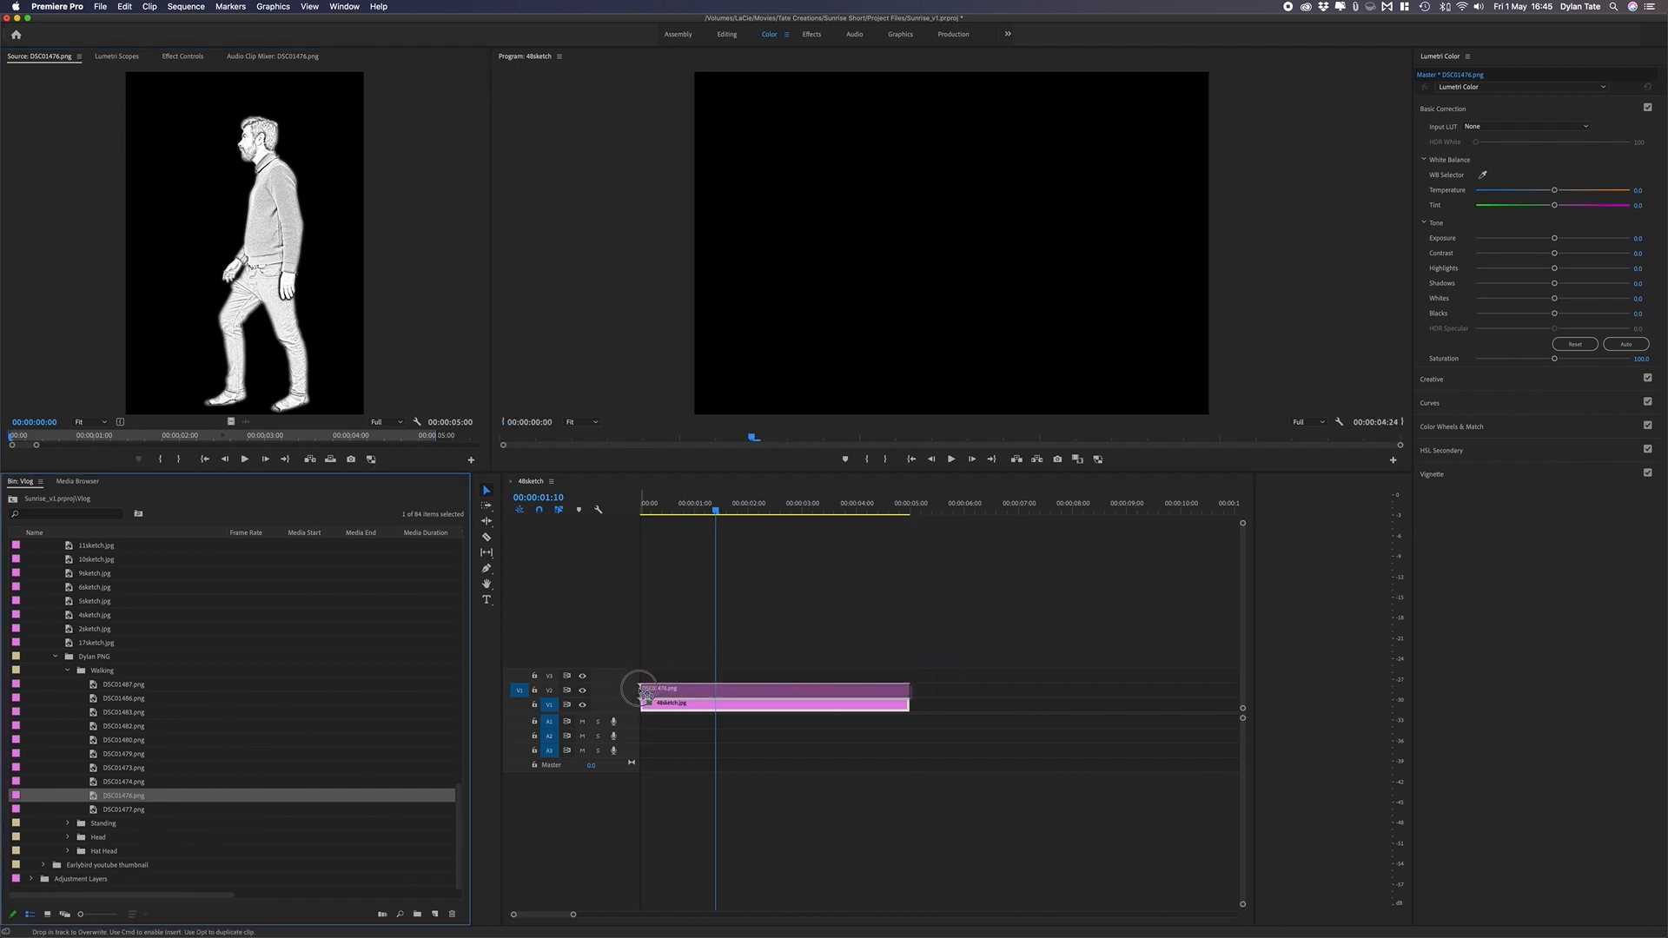
{"action": "left_click", "coordinate": [183, 56]}
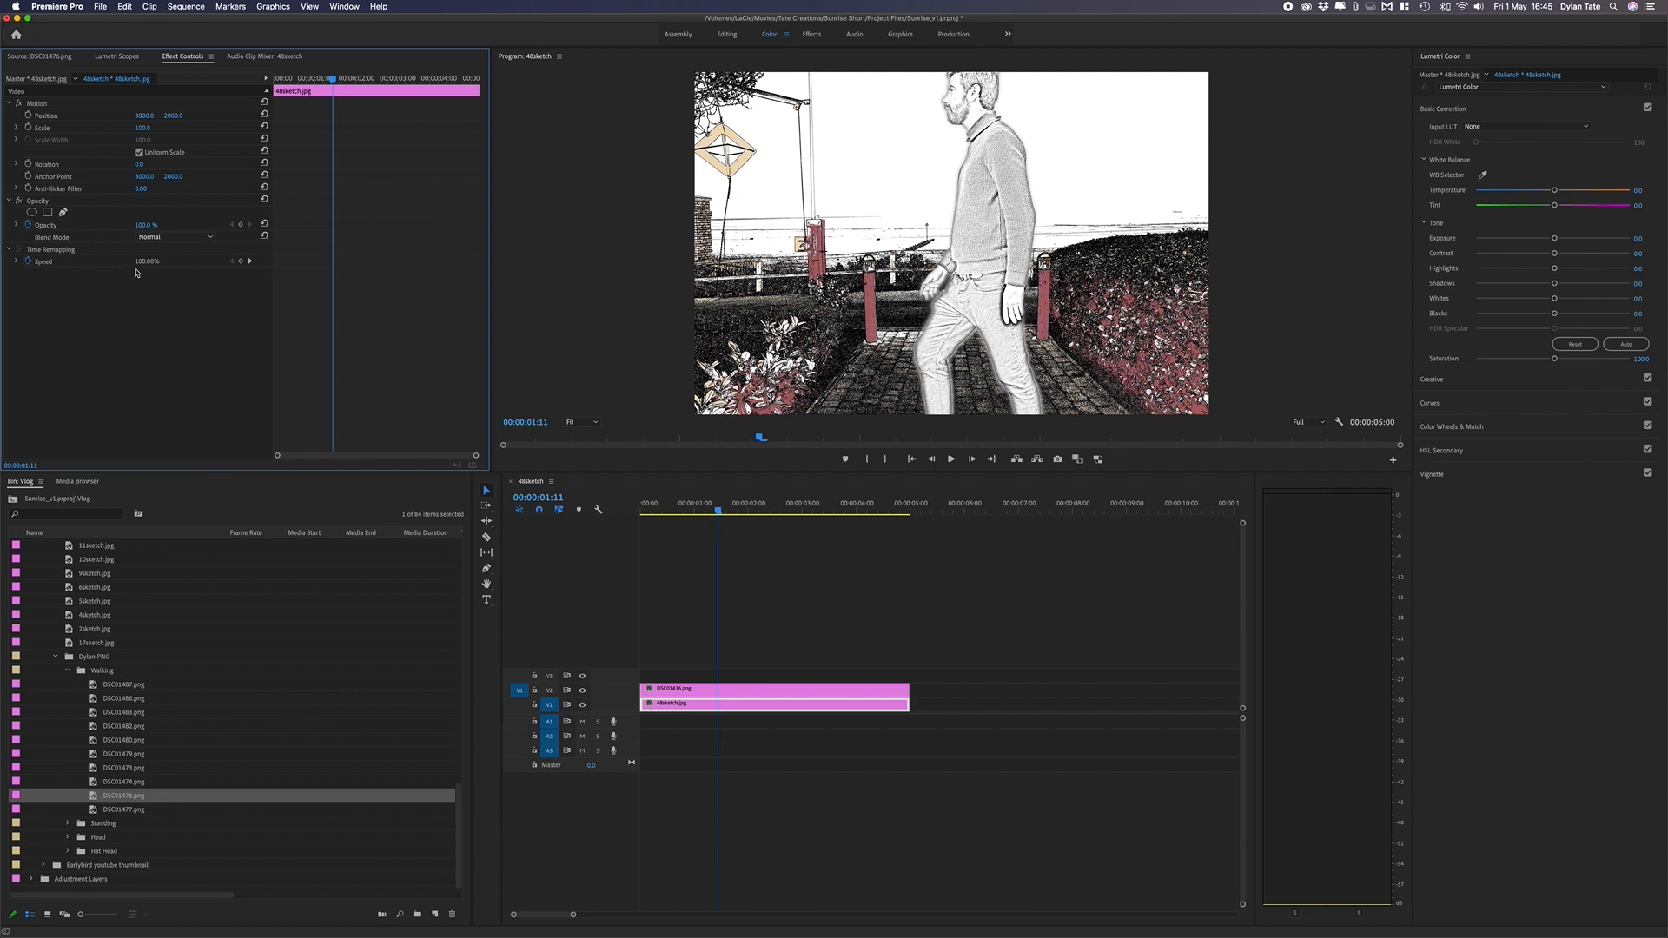
{"action": "left_click", "coordinate": [740, 689]}
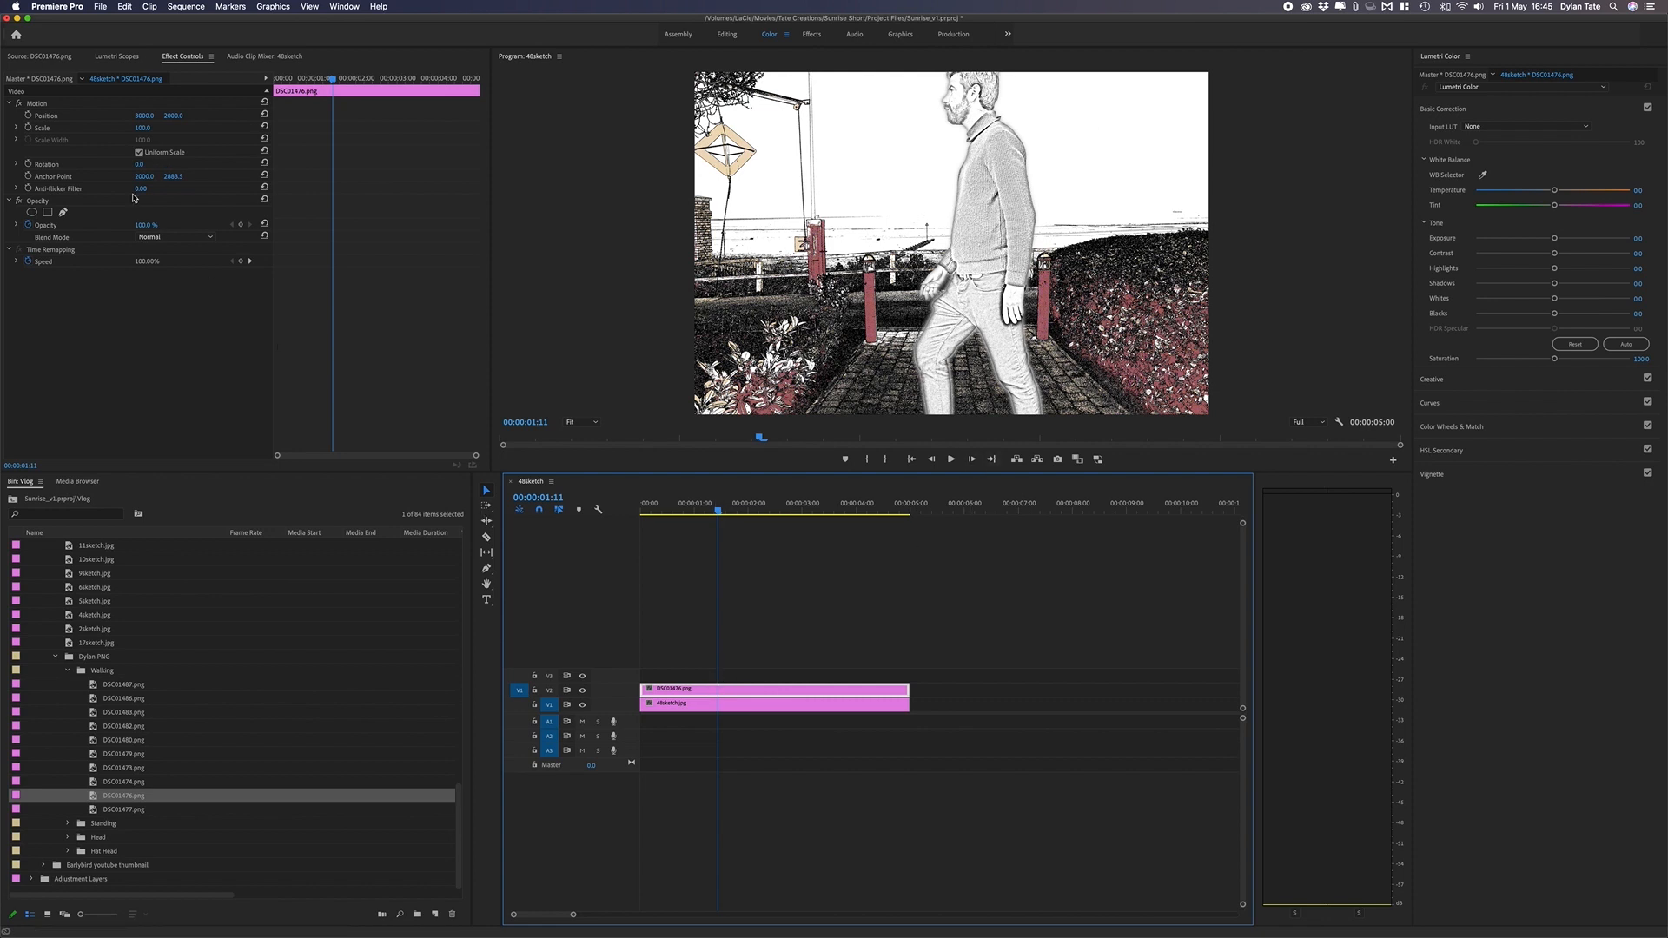
{"action": "left_click_drag", "start_coordinate": [142, 128], "coordinate": [93, 128]}
{"action": "left_click", "coordinate": [59, 105]}
{"action": "left_click_drag", "start_coordinate": [979, 261], "coordinate": [1024, 286]}
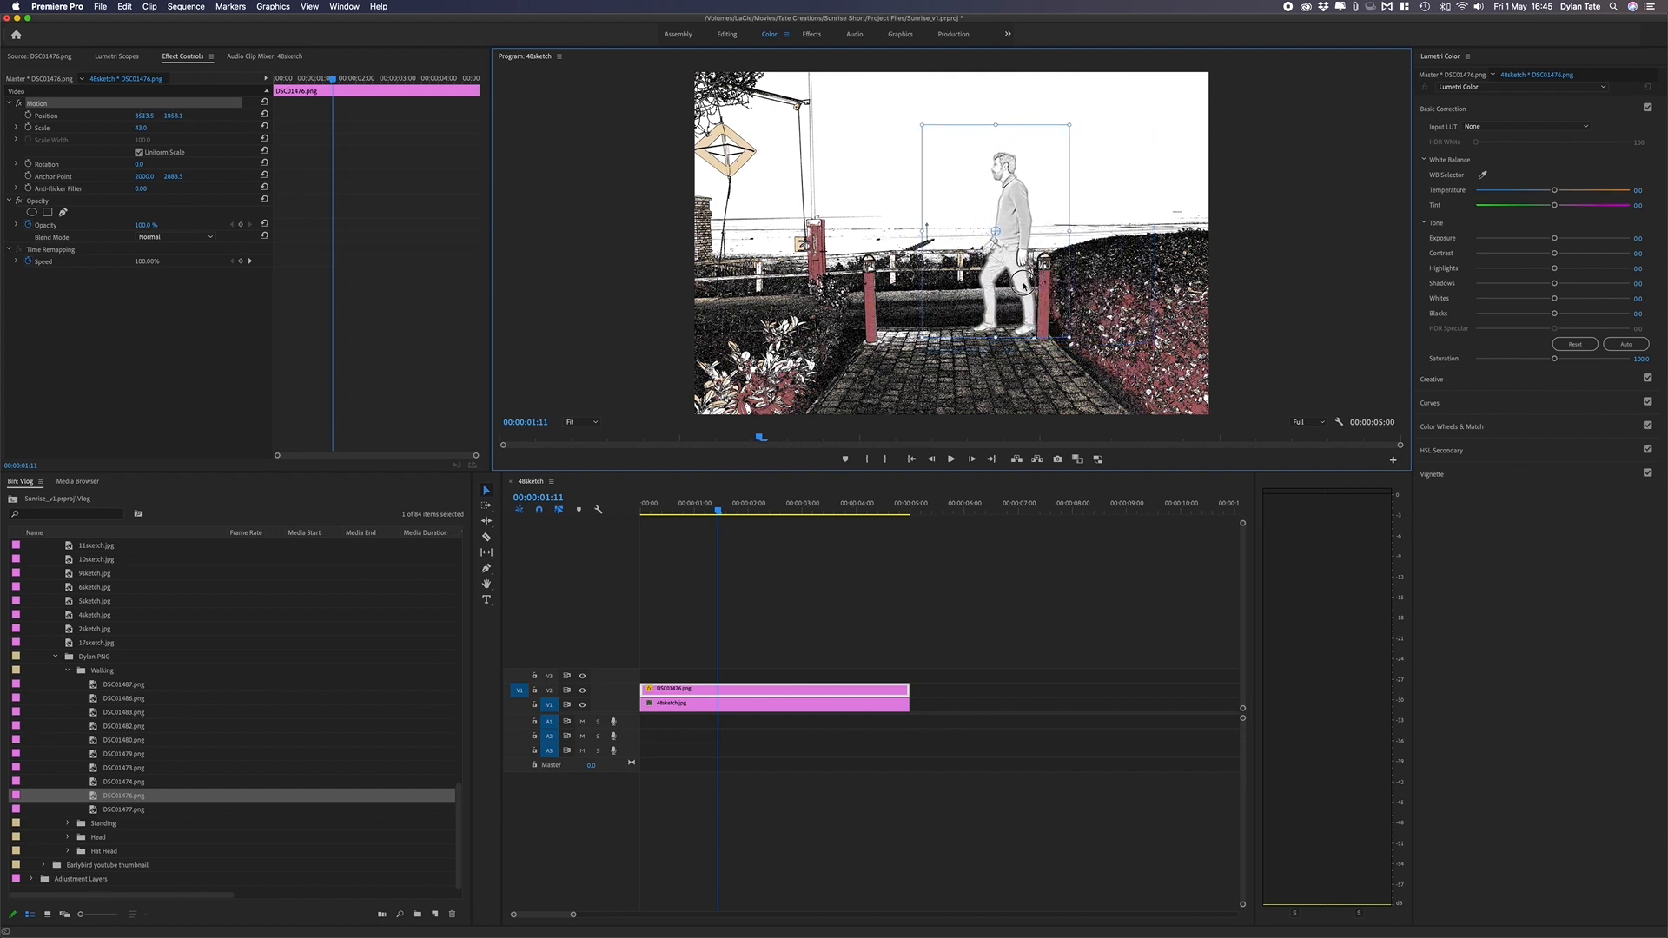
- Apply the Crop effect to the 48sketch.jpg clip and duplicate the clip onto track V3 above the walking man
{"action": "left_click", "coordinate": [700, 704]}
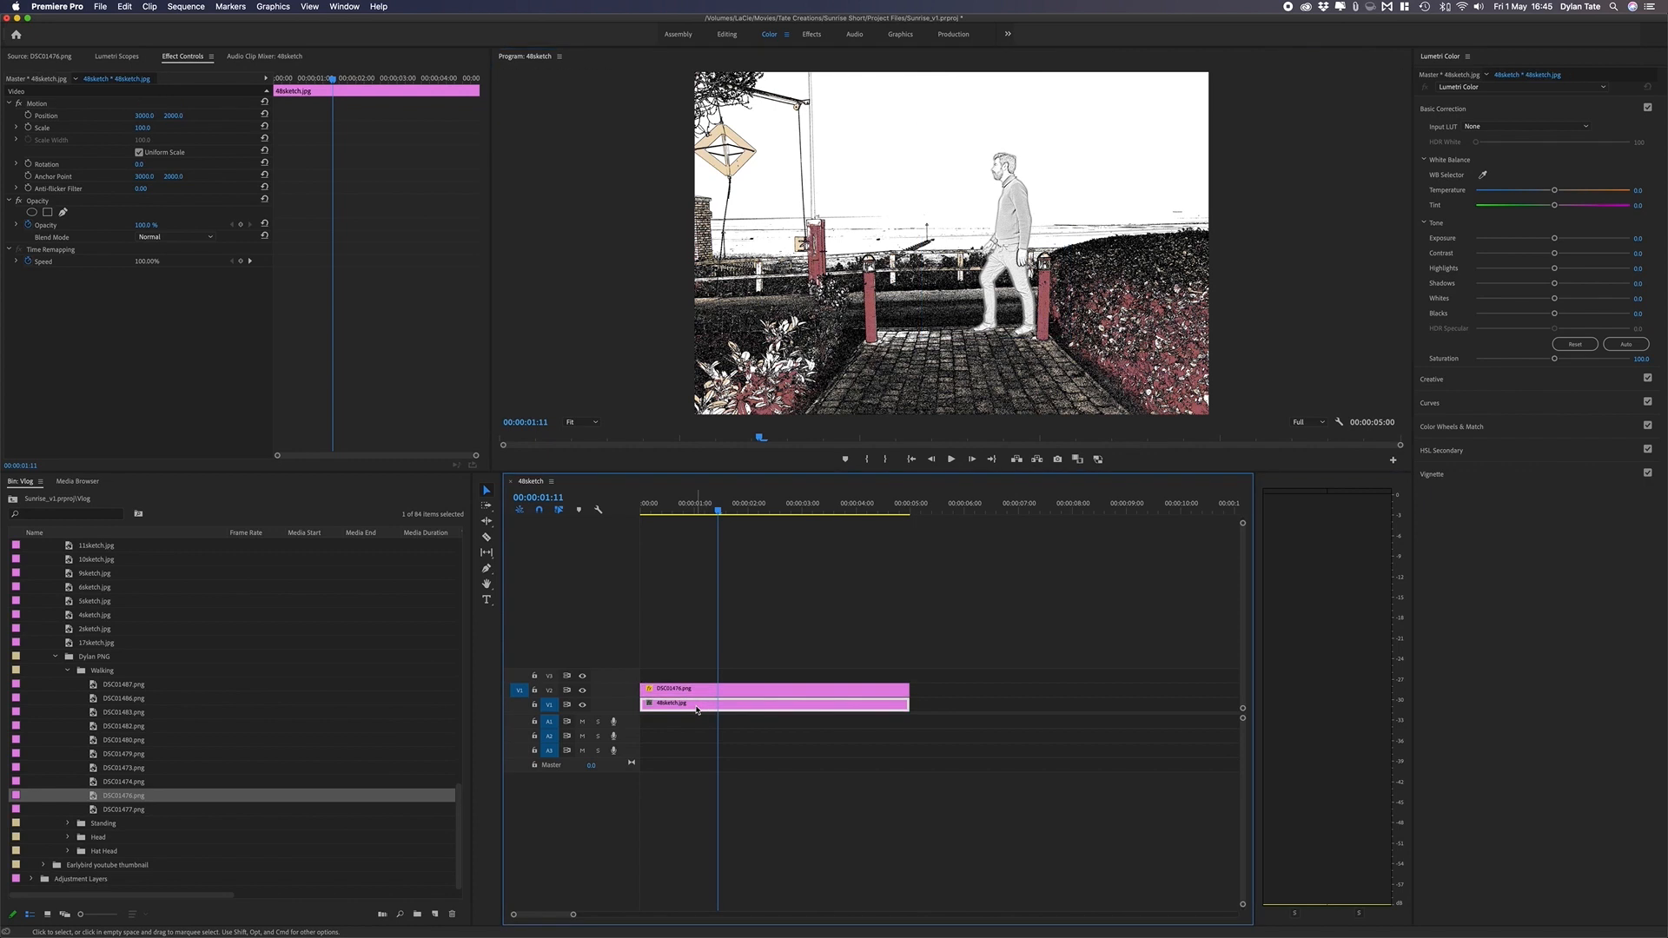
{"action": "left_click", "coordinate": [812, 34]}
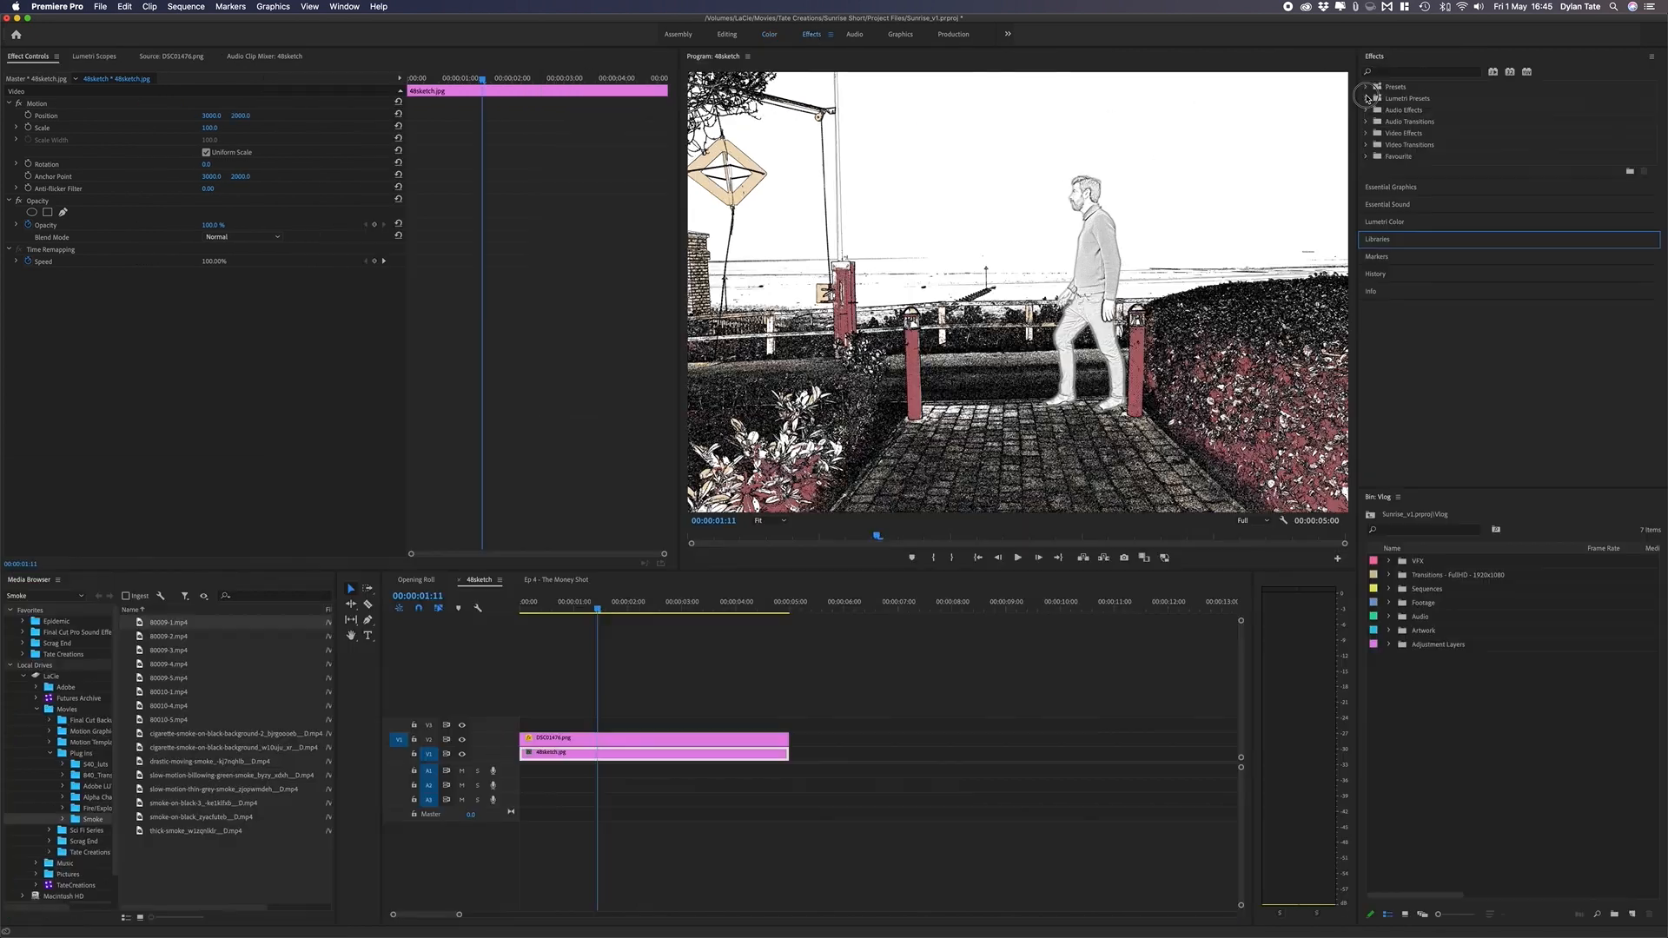
{"action": "left_click", "coordinate": [1367, 214]}
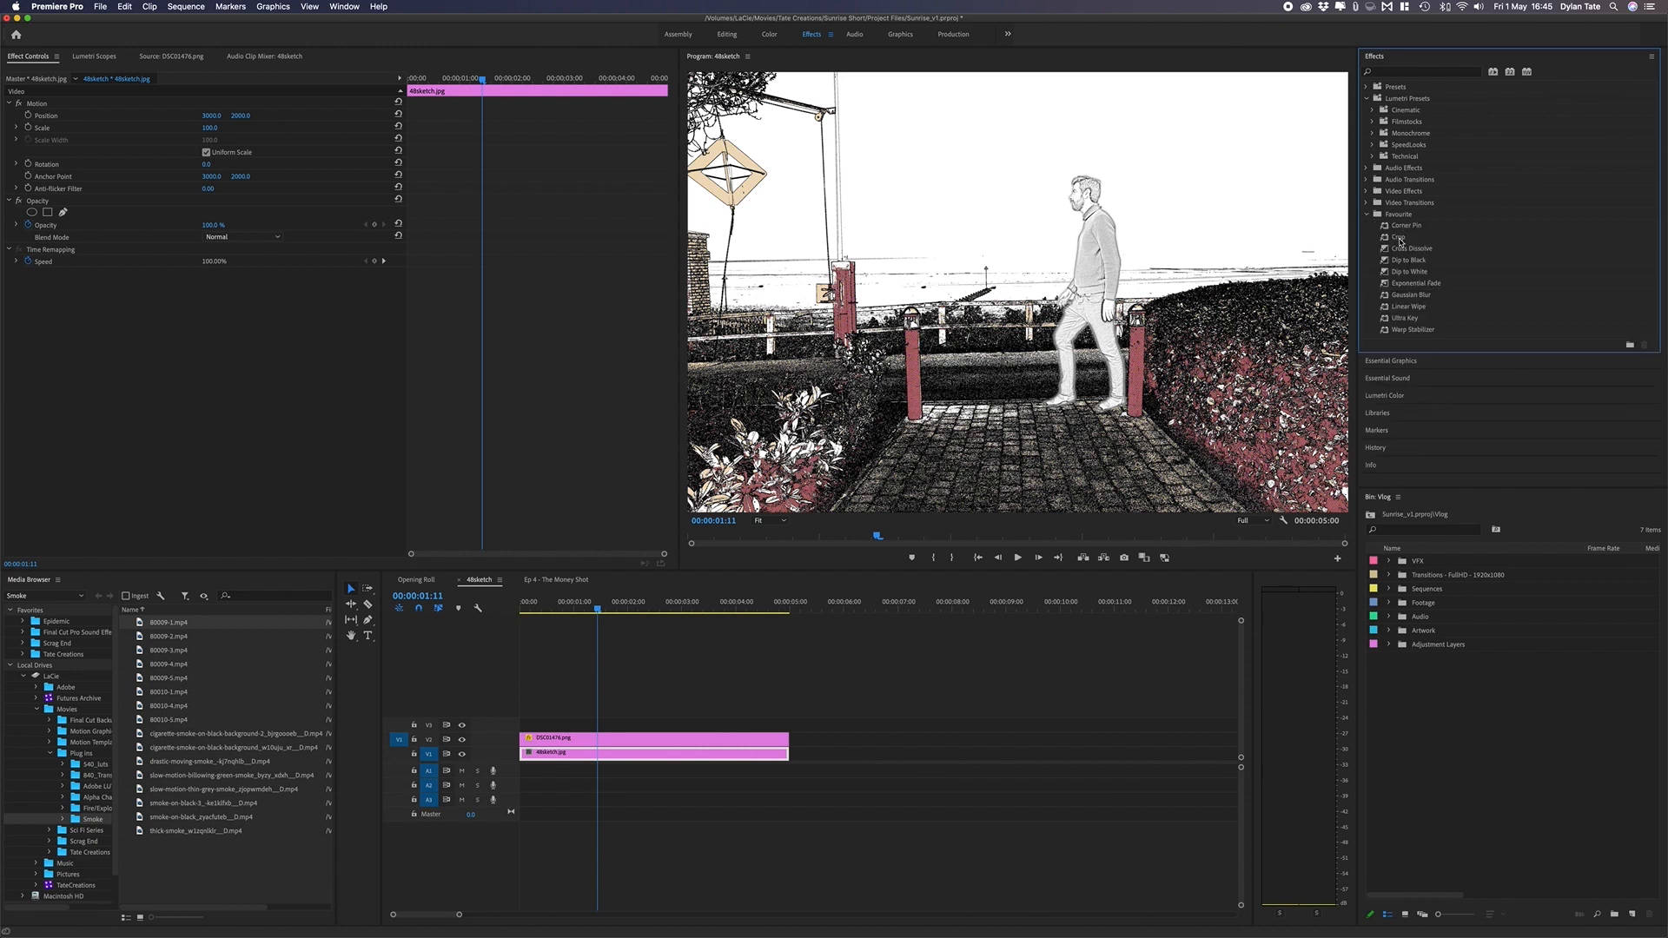
{"action": "left_click_drag", "start_coordinate": [1398, 240], "coordinate": [185, 506]}
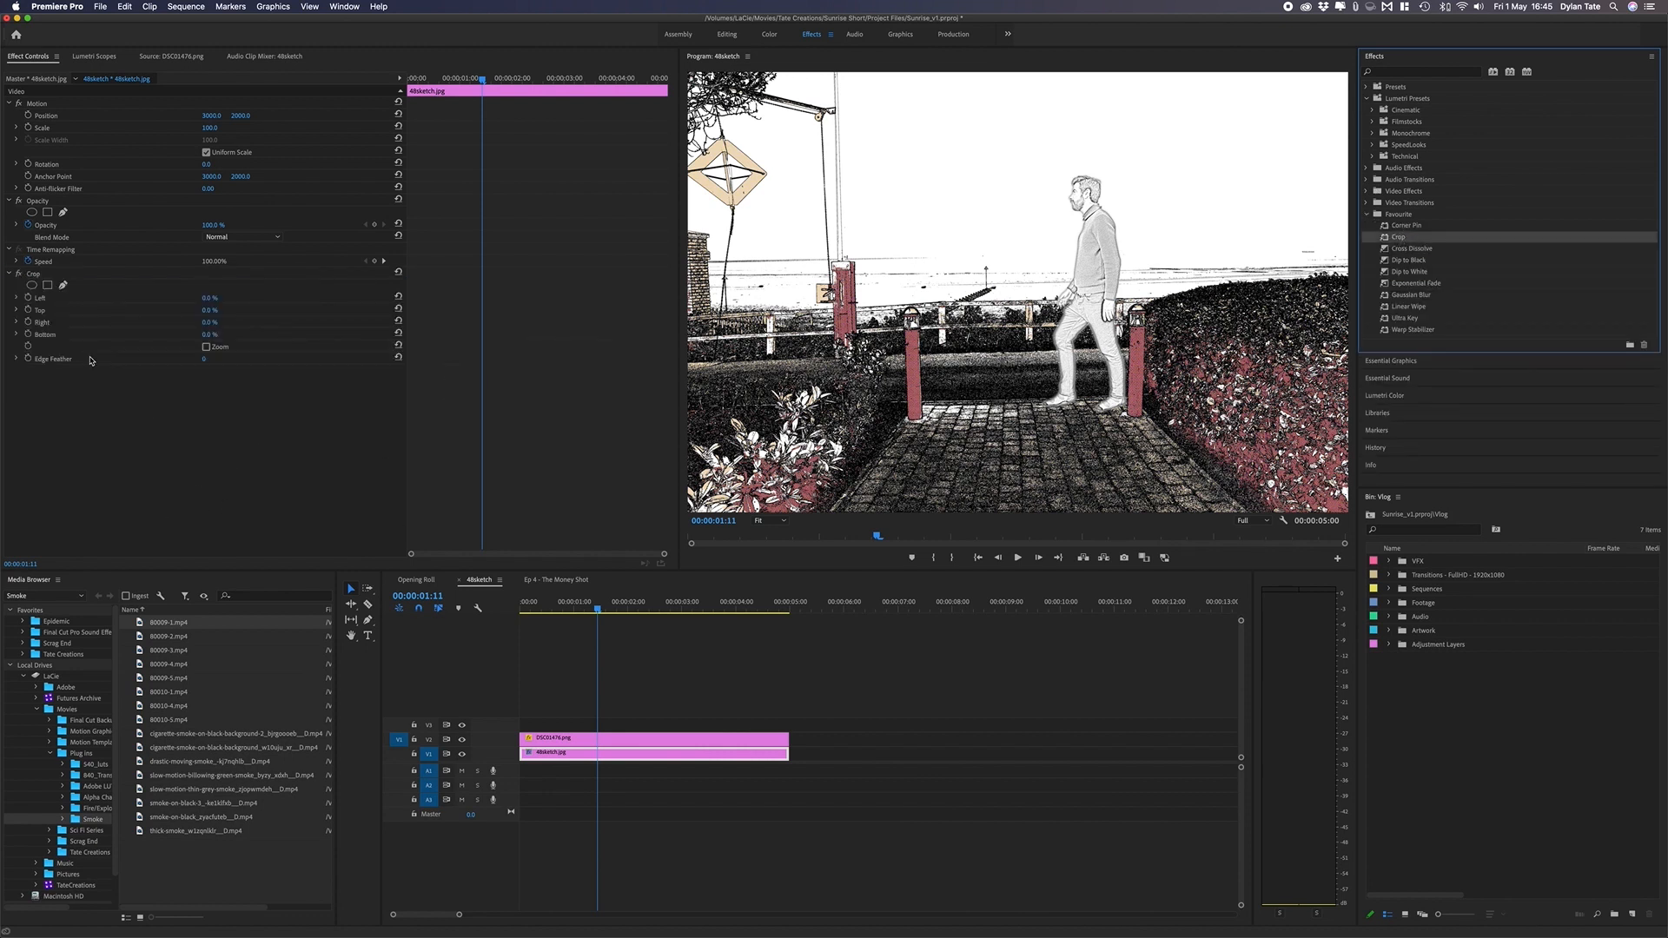
{"action": "left_click_drag", "start_coordinate": [611, 758], "coordinate": [613, 728]}
{"action": "left_click", "coordinate": [612, 730]}
- Draw a closed pen mask in the V3 clip's Crop effect around the right gatepost and the hedge beside it
{"action": "left_click", "coordinate": [62, 285]}
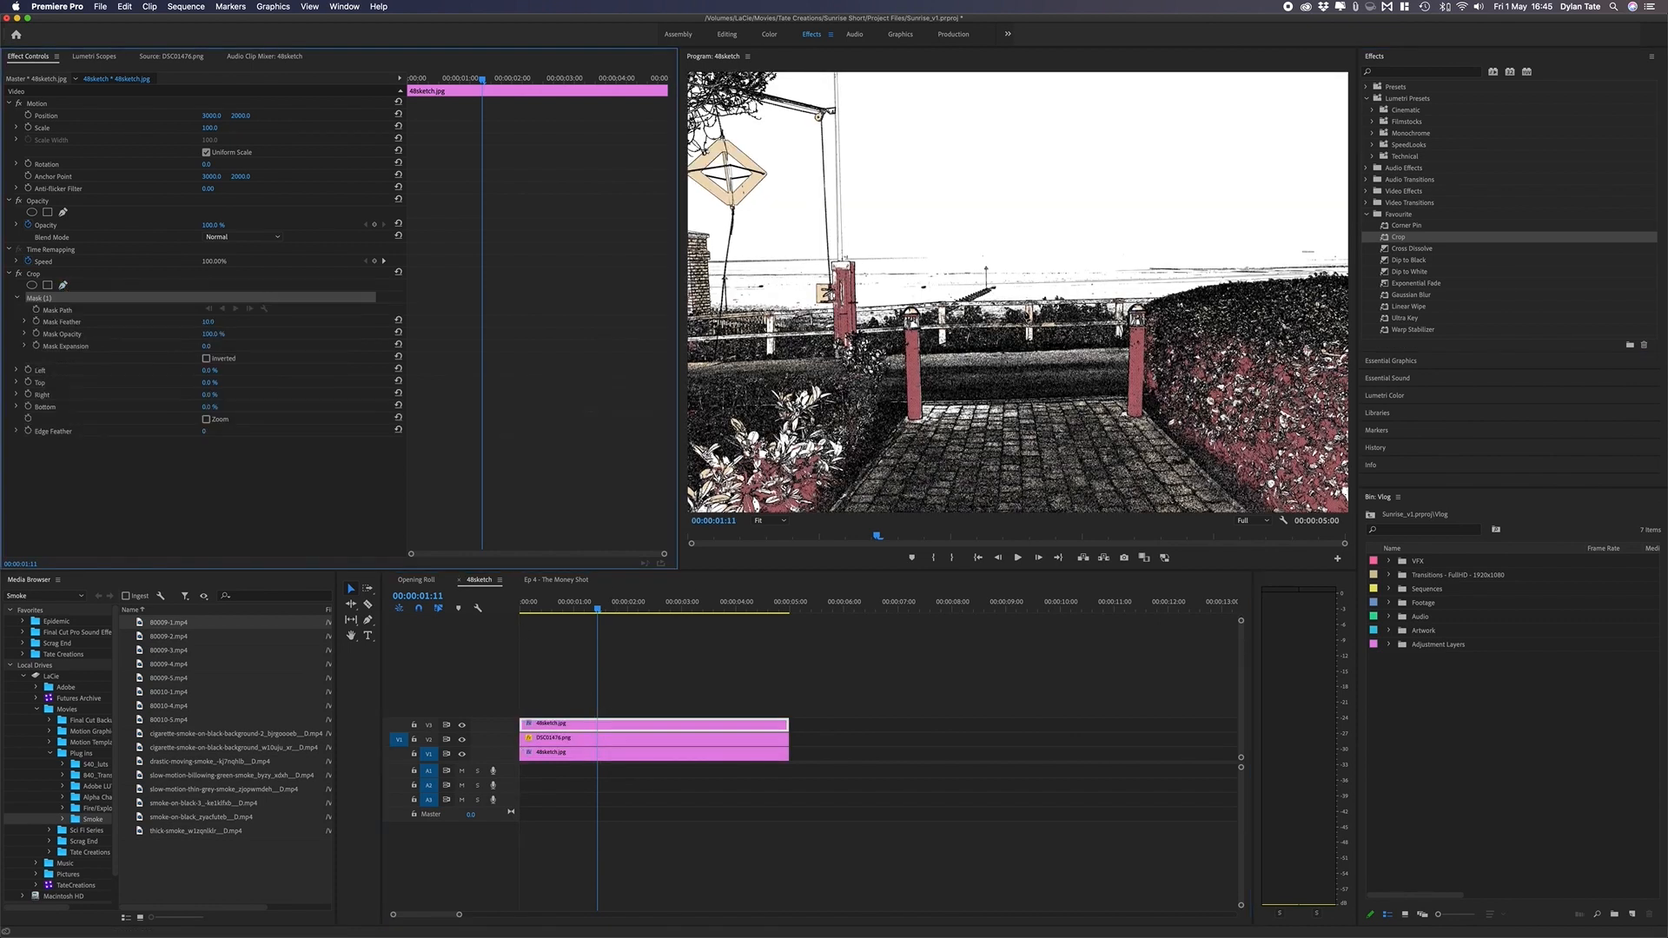
{"action": "left_click", "coordinate": [1349, 280]}
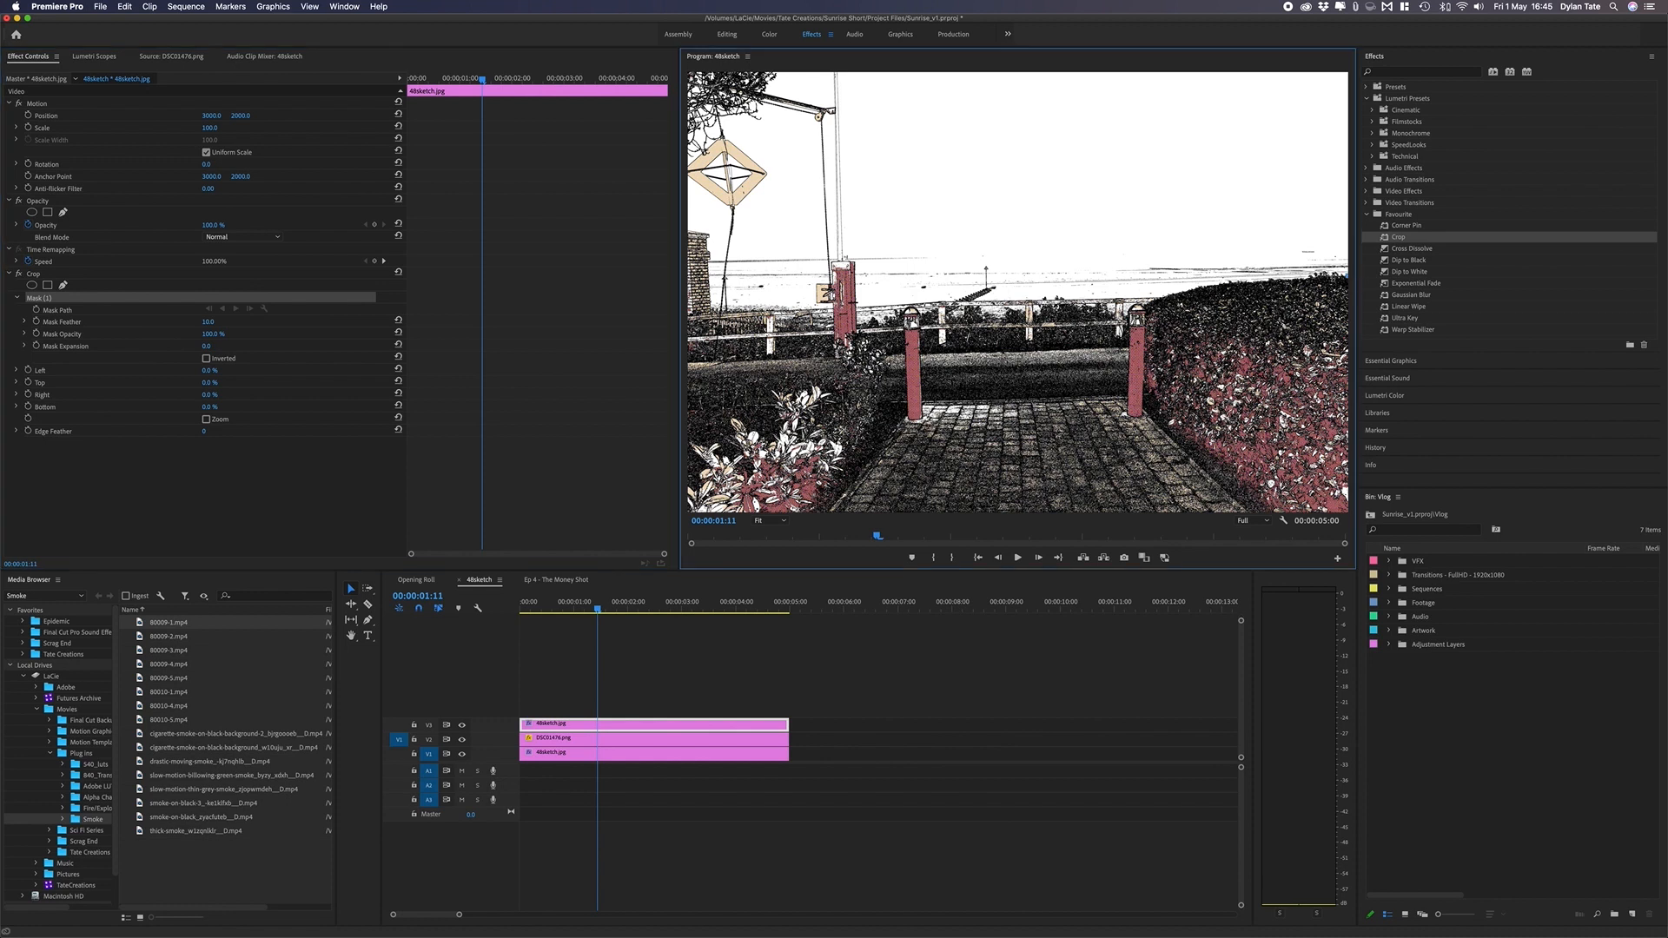
{"action": "left_click", "coordinate": [1204, 288]}
{"action": "left_click", "coordinate": [1172, 295]}
{"action": "left_click", "coordinate": [1147, 299]}
{"action": "left_click", "coordinate": [1128, 354]}
{"action": "left_click", "coordinate": [1216, 453]}
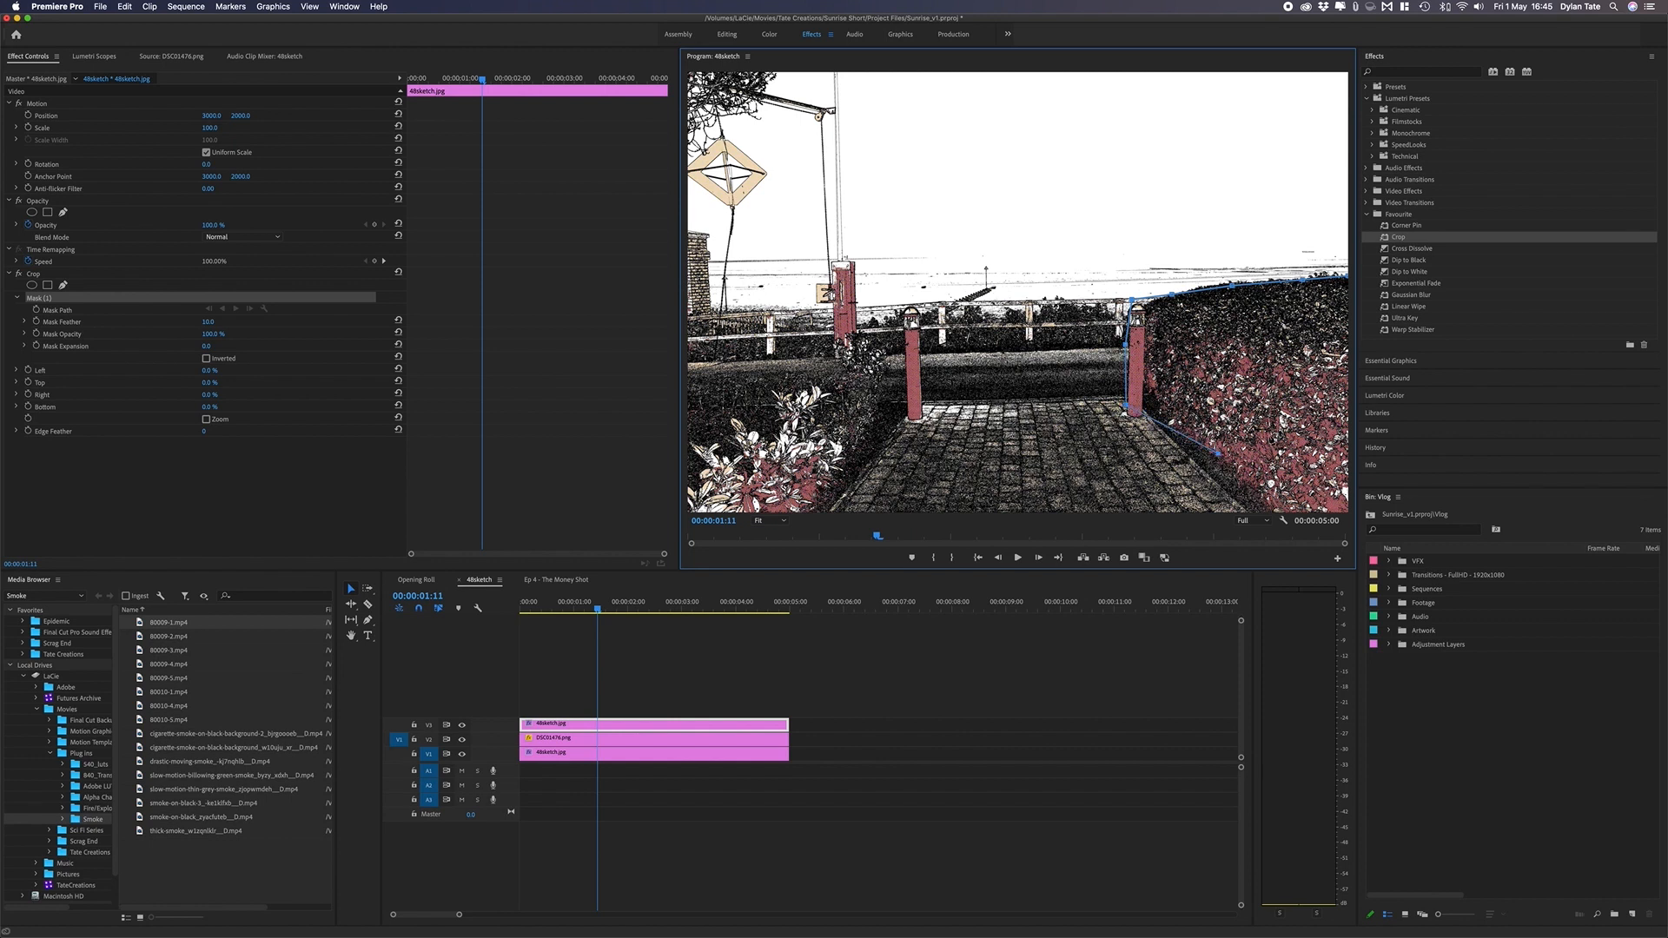
{"action": "left_click", "coordinate": [1342, 431]}
{"action": "left_click", "coordinate": [1348, 281]}
- Set the Crop effect's Left value to 100% and invert its mask on the V3 clip
{"action": "left_click_drag", "start_coordinate": [208, 374], "coordinate": [295, 374]}
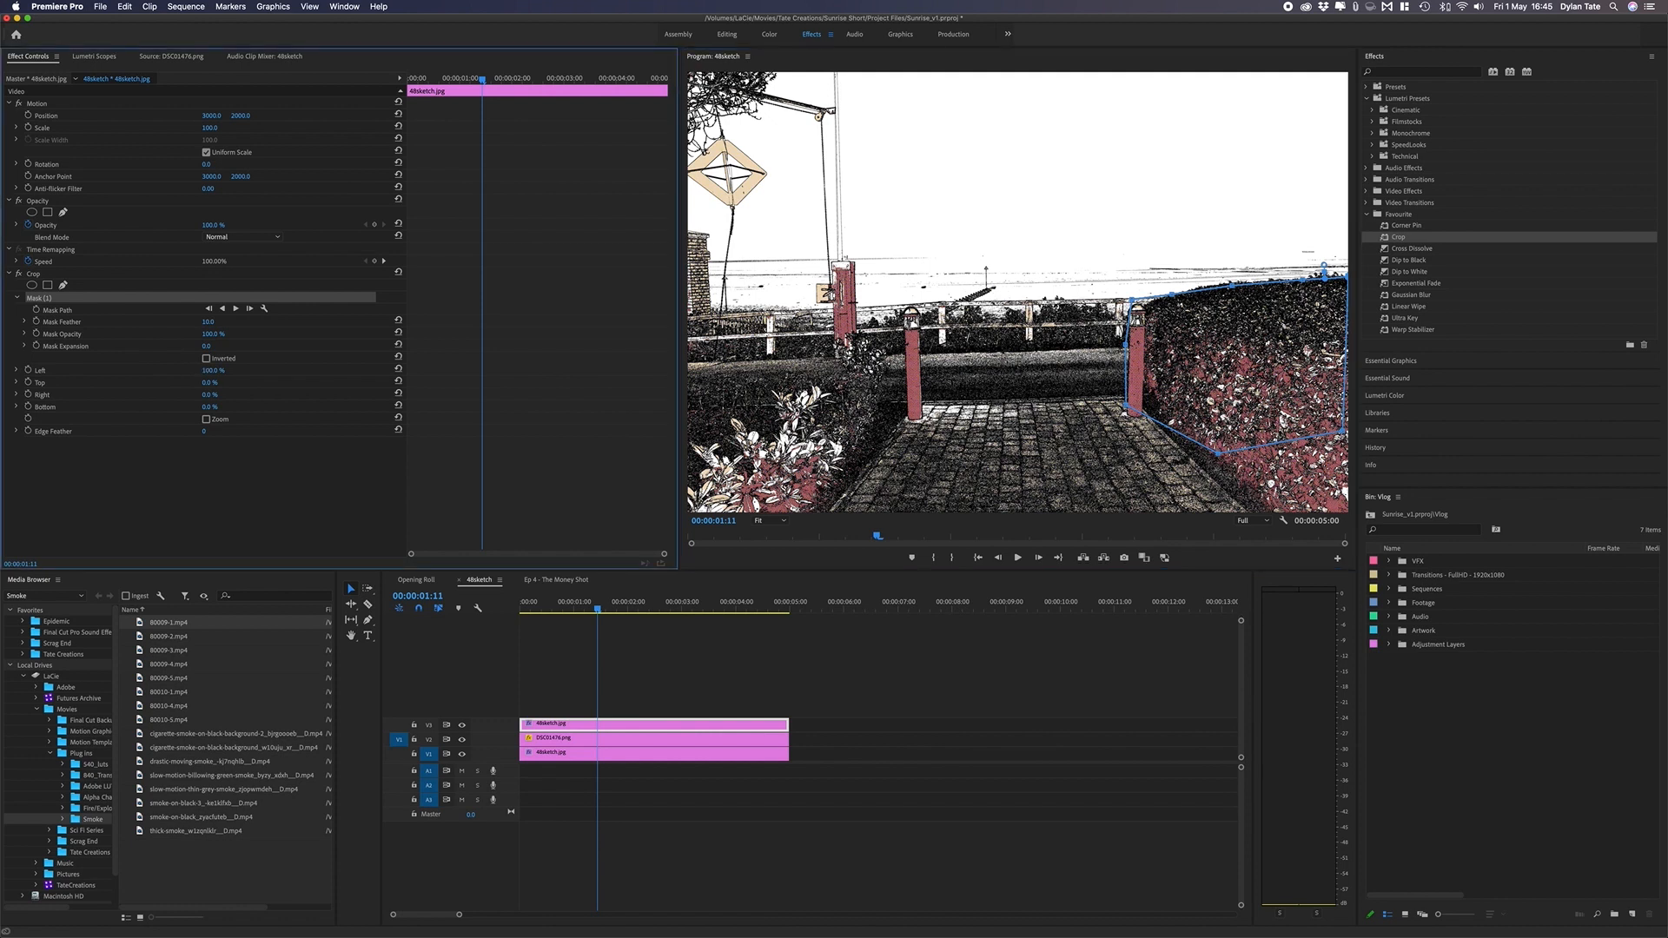
{"action": "left_click", "coordinate": [206, 358]}
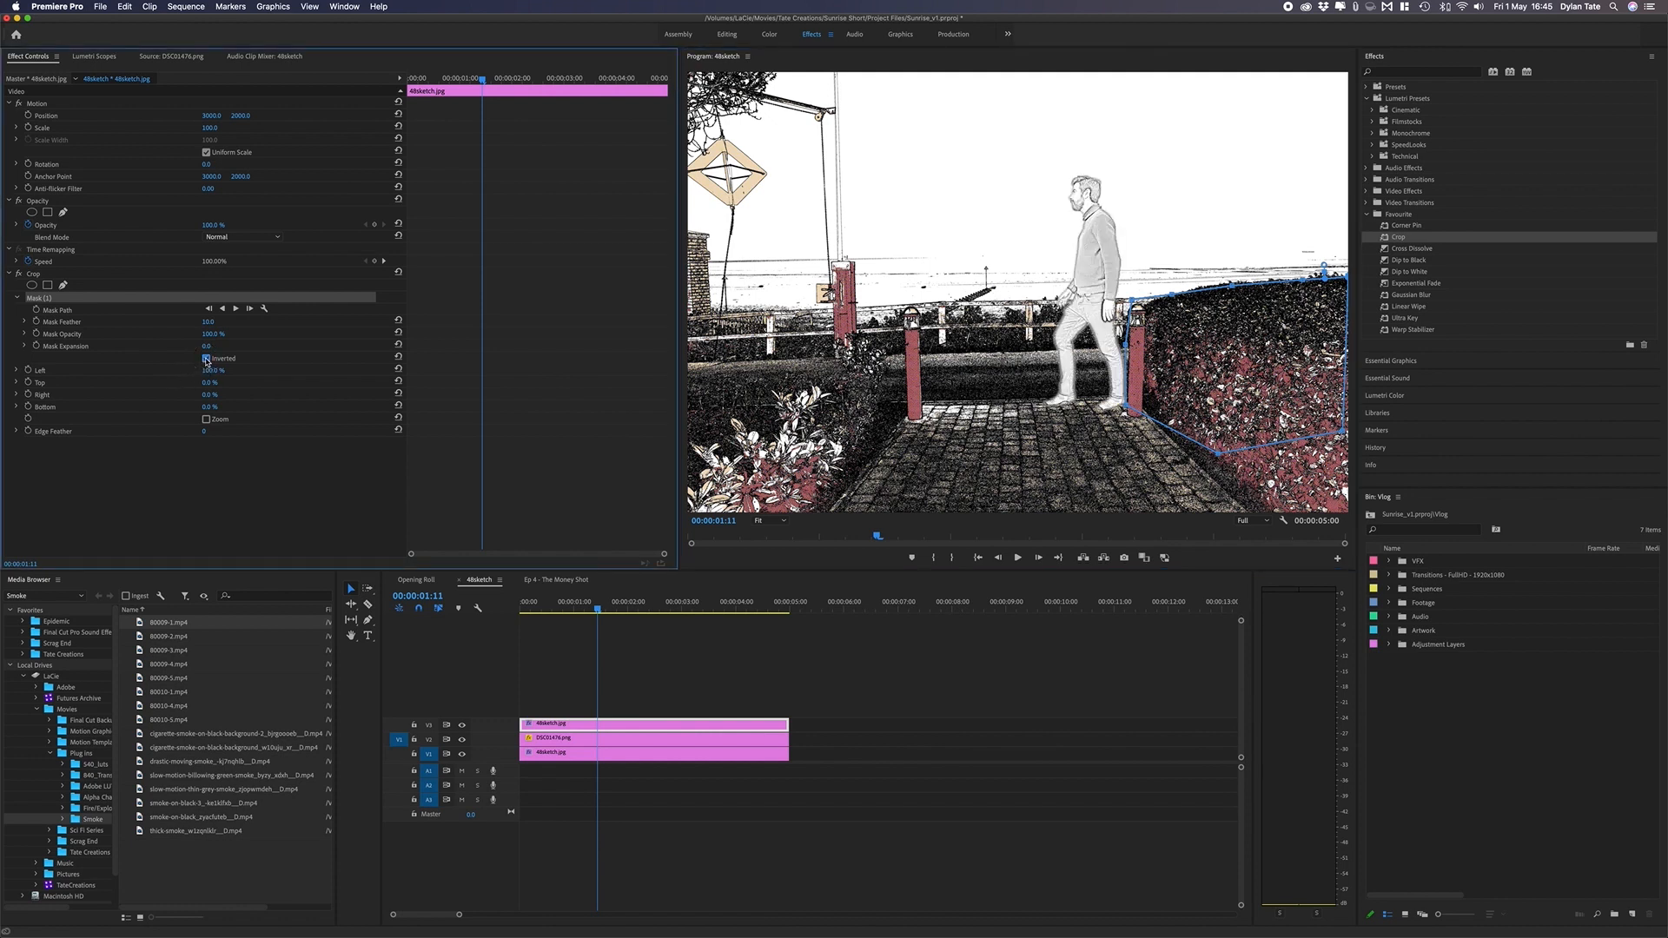
- Move the DSC01476.png figure behind the hedge and back to the gatepost to test the mask
{"action": "left_click", "coordinate": [579, 741]}
{"action": "left_click", "coordinate": [1050, 178]}
{"action": "left_click_drag", "start_coordinate": [1117, 210], "coordinate": [1298, 206]}
{"action": "left_click_drag", "start_coordinate": [1214, 271], "coordinate": [1082, 272]}
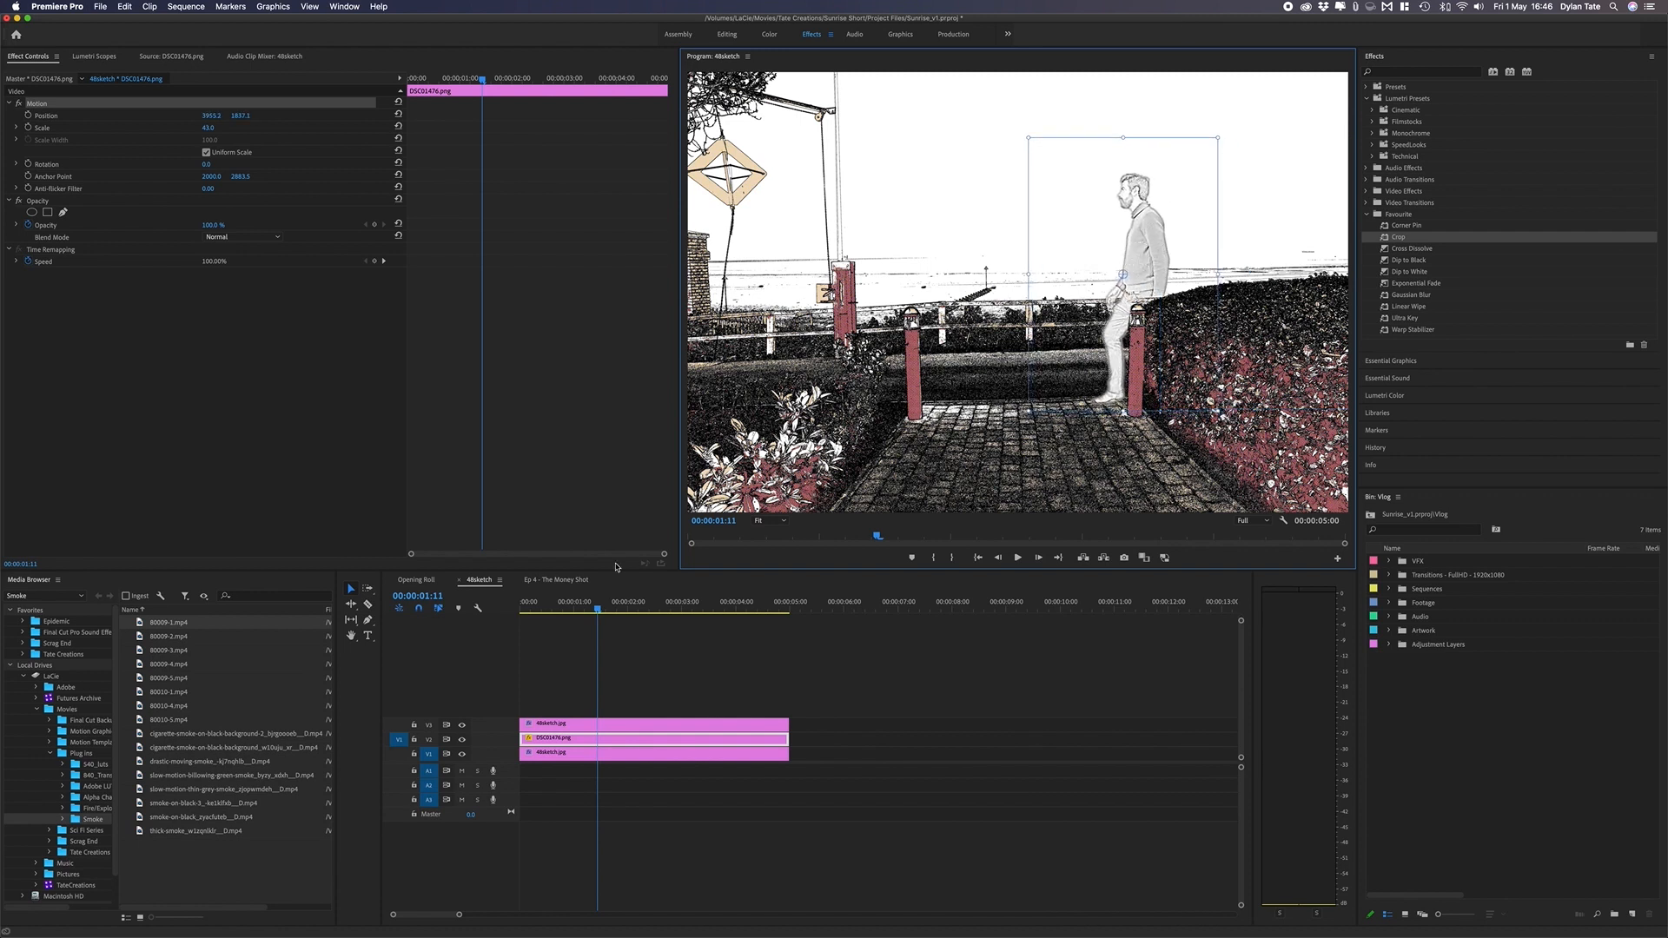
- At 00:00:00:01, move the DSC01476.png figure behind the far right of the hedge and turn on Position keyframing
{"action": "left_click_drag", "start_coordinate": [598, 612], "coordinate": [522, 611]}
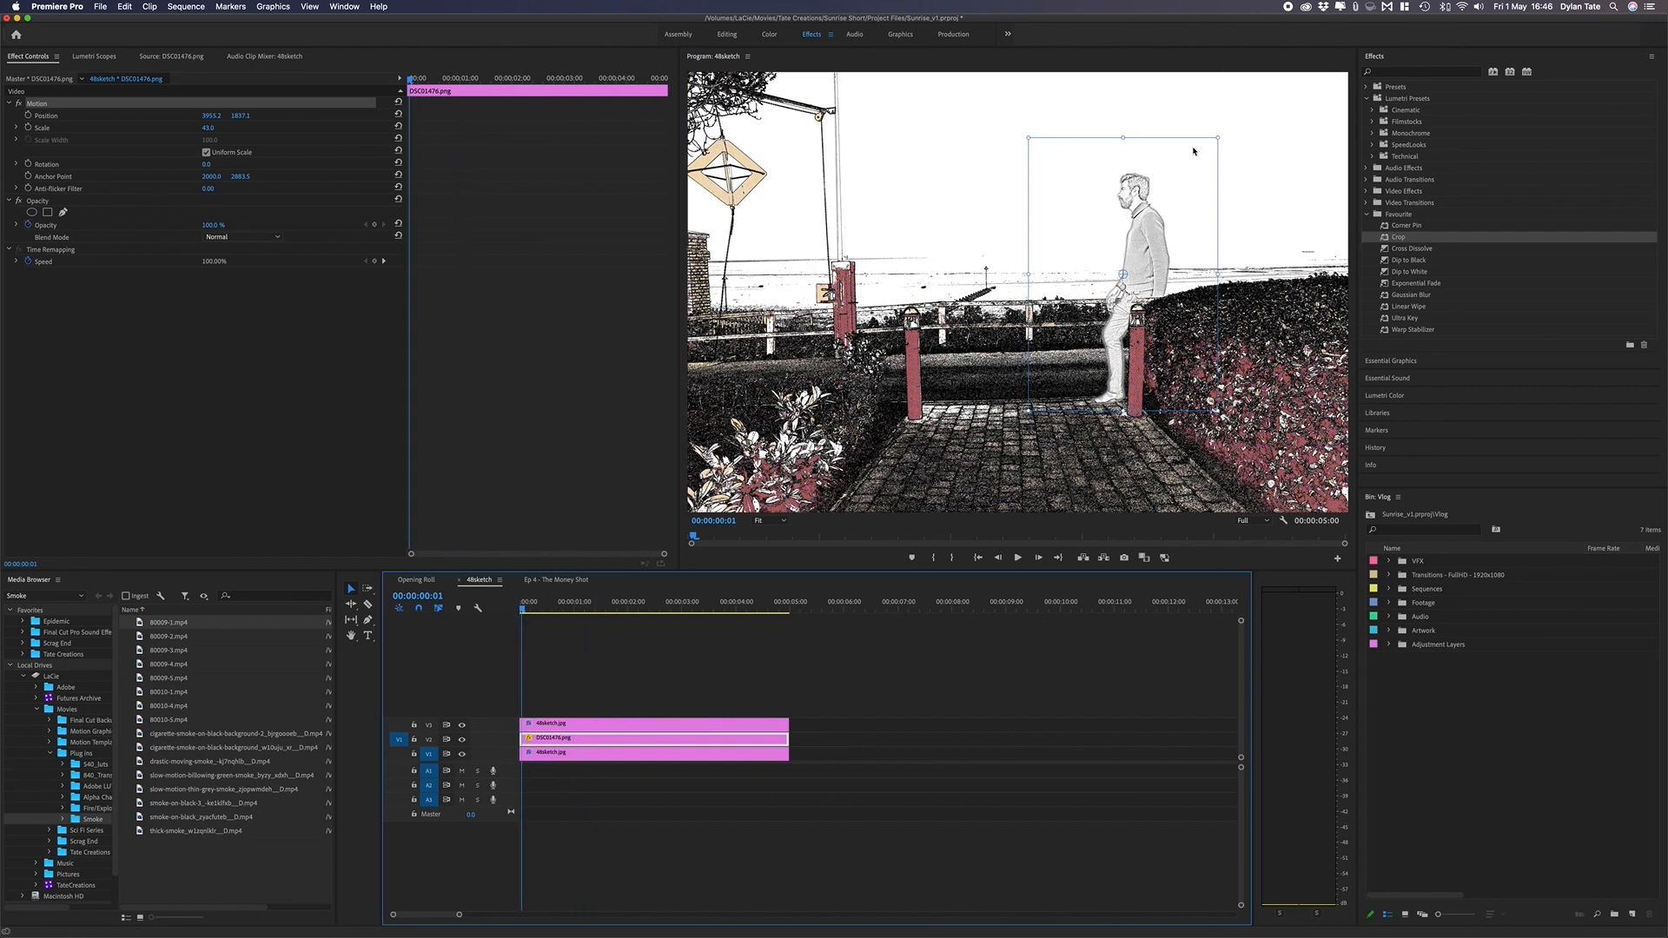
{"action": "left_click_drag", "start_coordinate": [1143, 248], "coordinate": [1302, 247]}
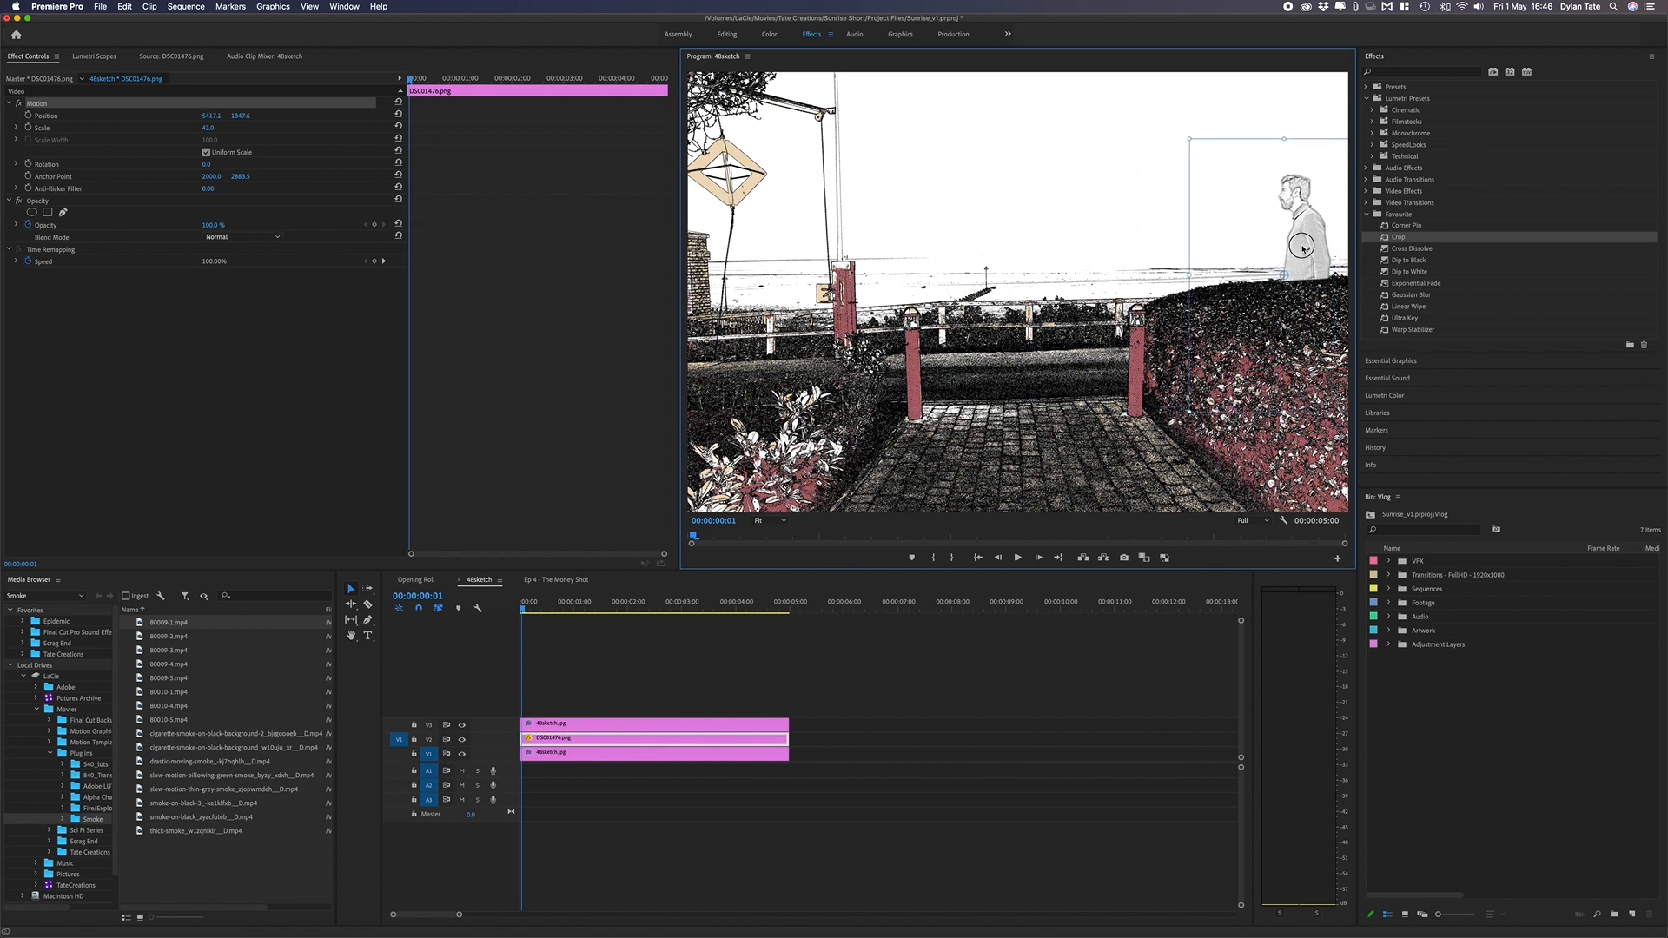
{"action": "left_click", "coordinate": [29, 115]}
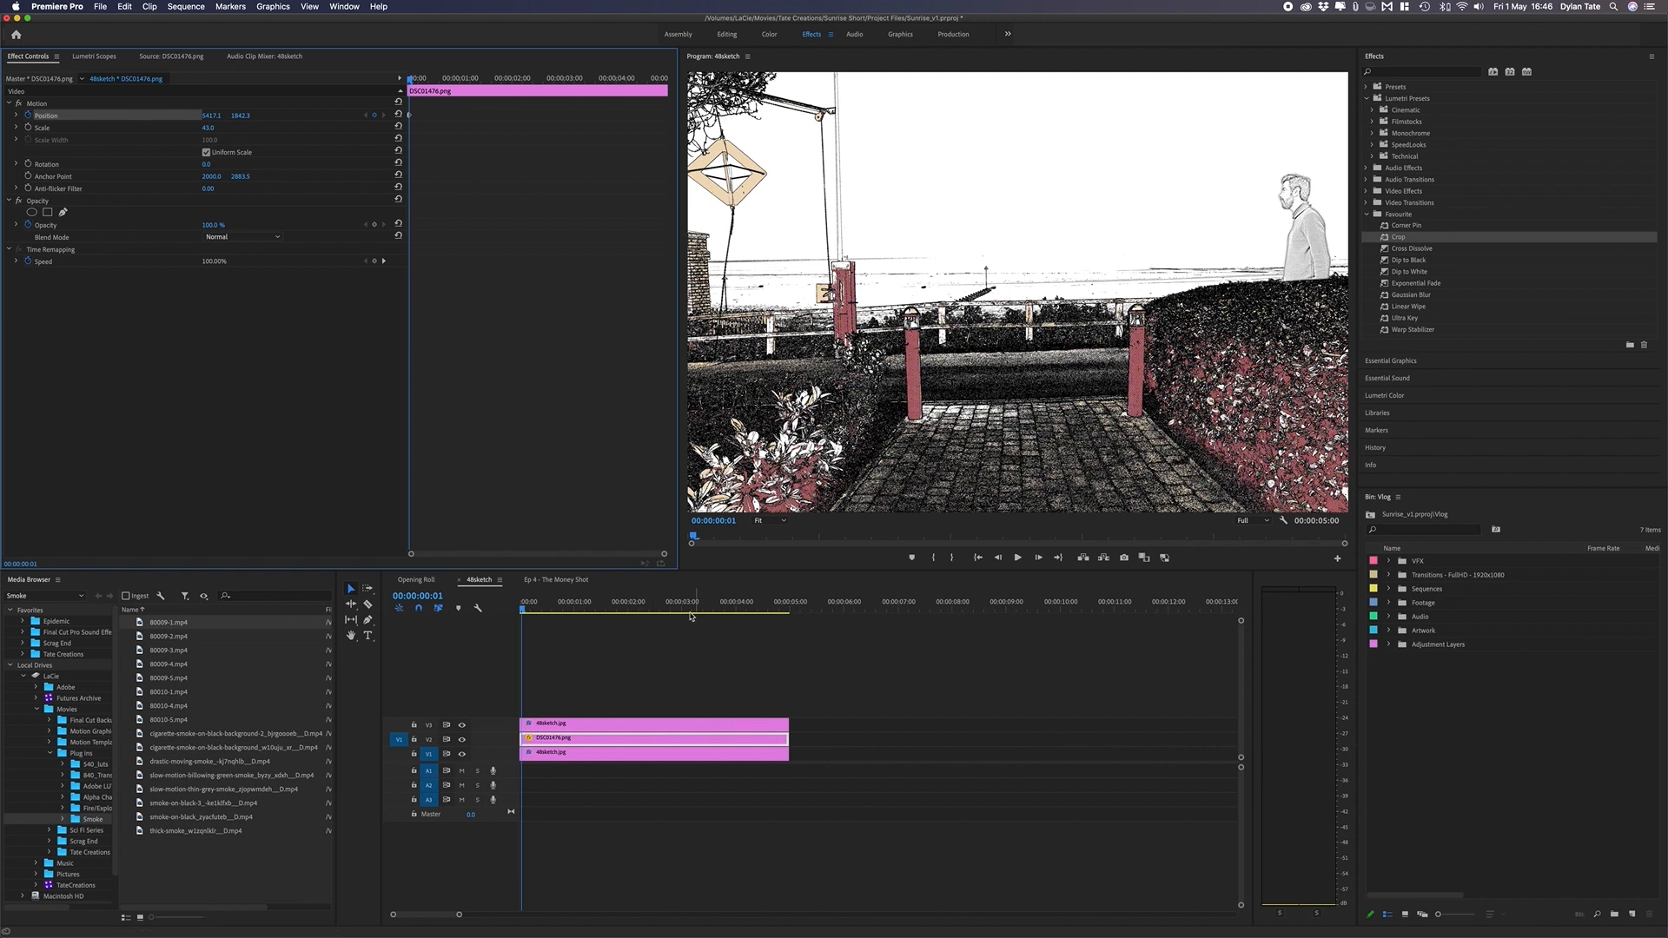
- At 00:00:03:24, move the figure left into the gateway as a second Position keyframe, and play the animation from the start
{"action": "left_click", "coordinate": [733, 609]}
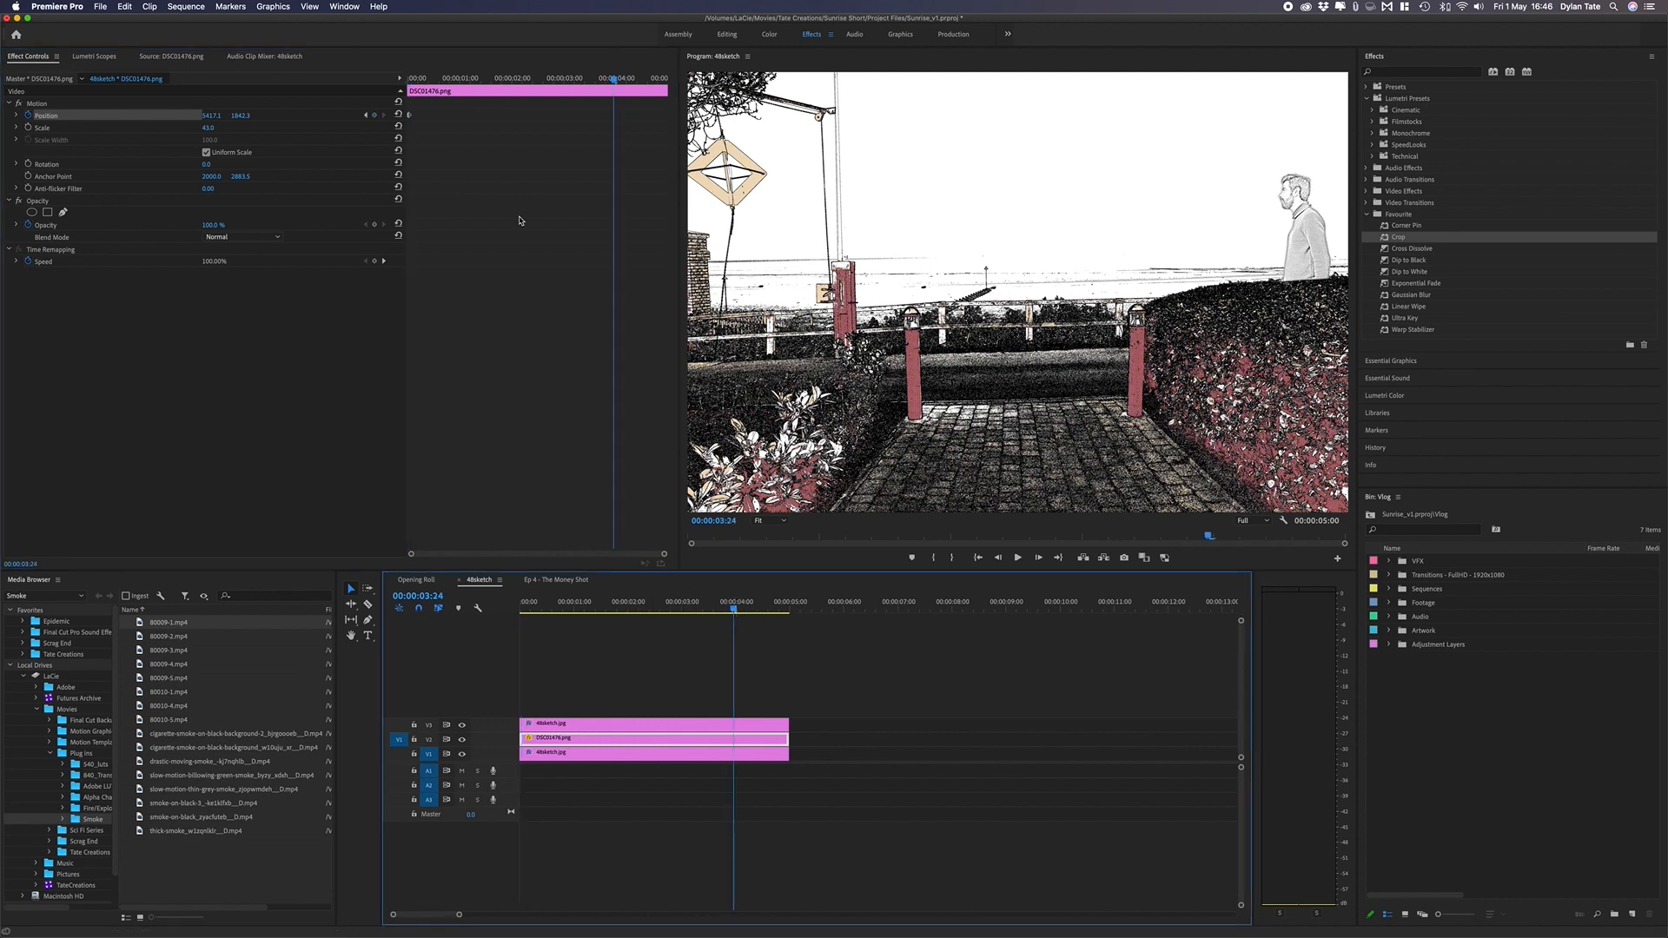
{"action": "left_click", "coordinate": [188, 102]}
{"action": "left_click_drag", "start_coordinate": [1314, 244], "coordinate": [991, 233]}
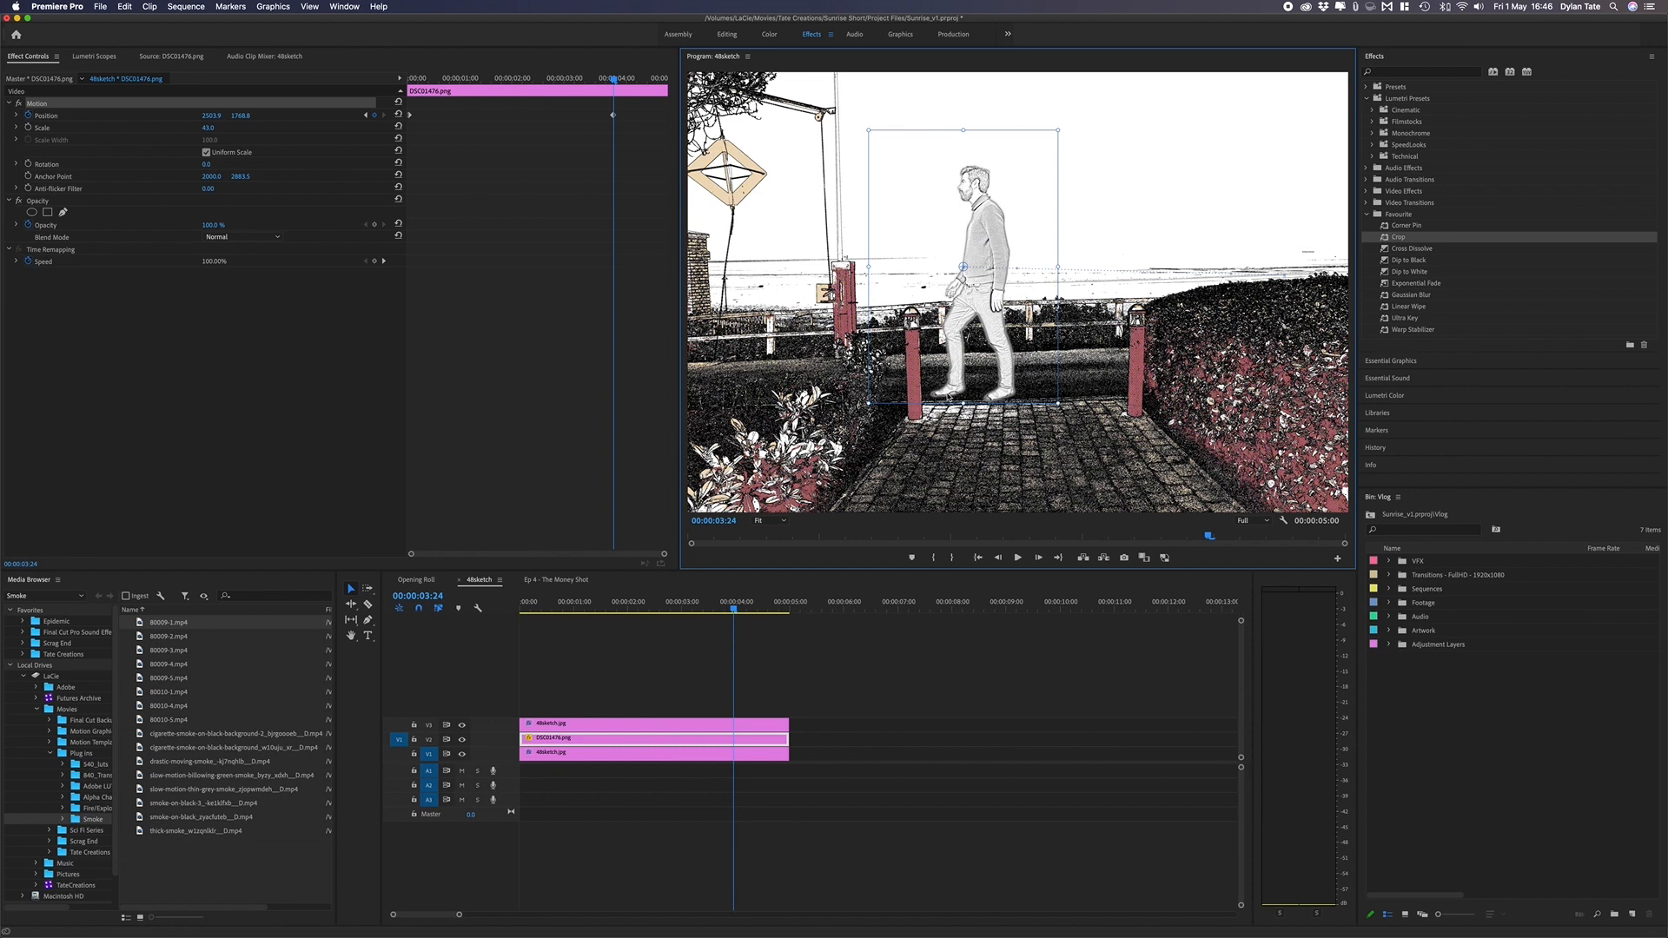
{"action": "key", "text": "Home"}
{"action": "key", "text": "space"}
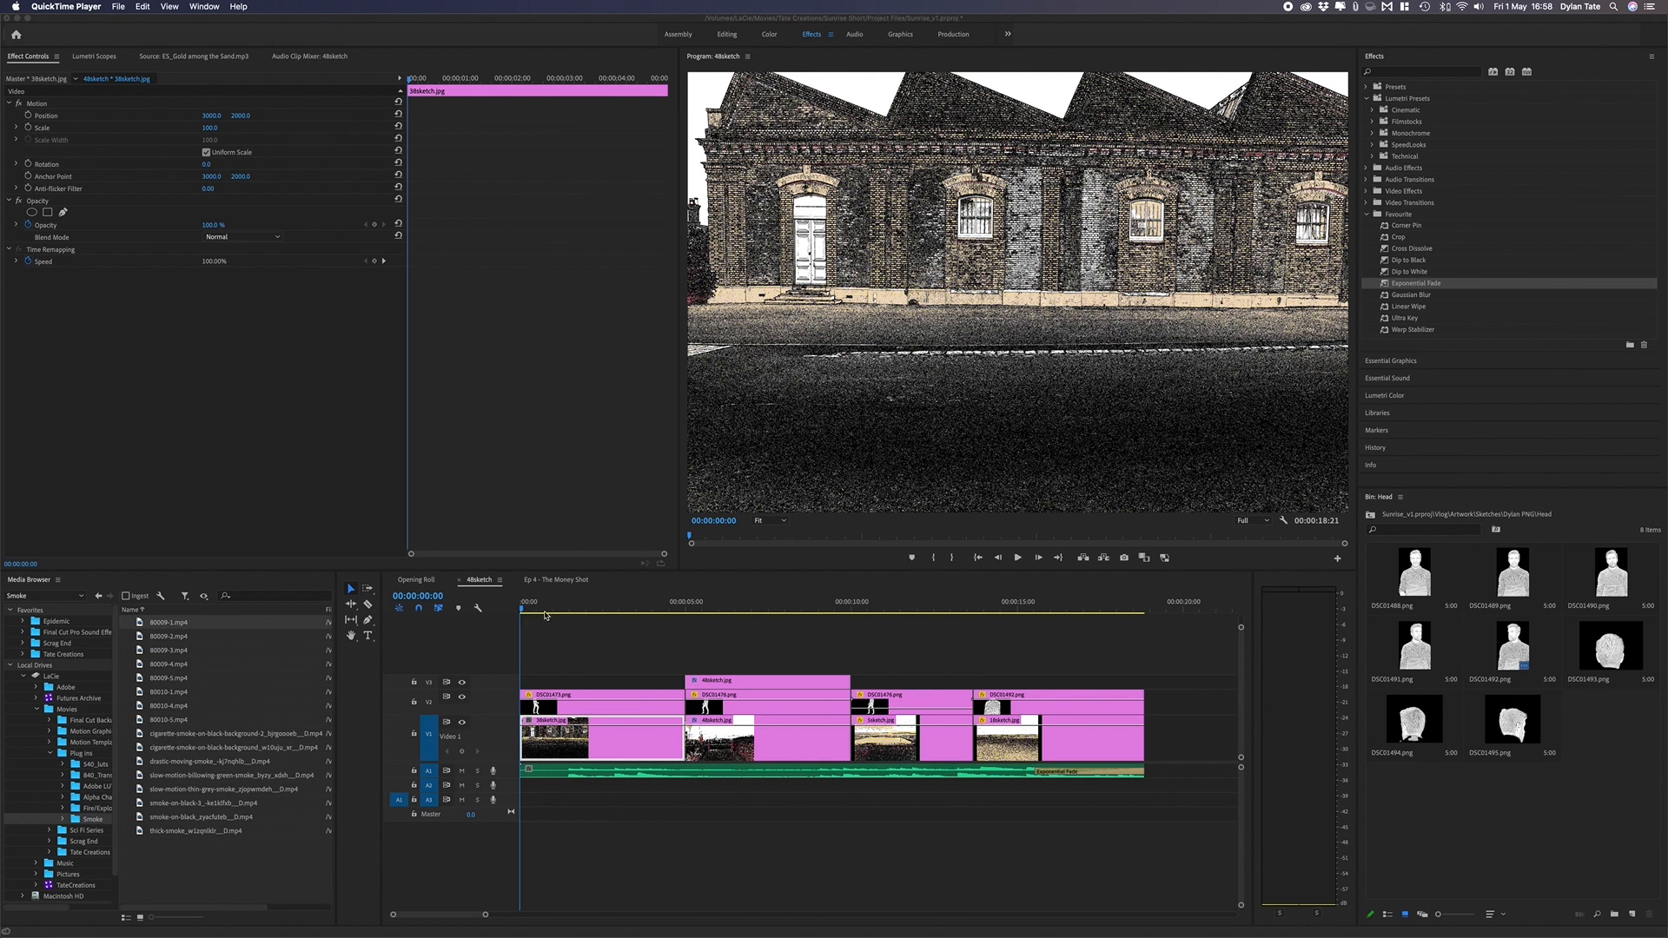
- Select the ES_Gold among the Sand.mp3 audio clip and play the assembled 48sketch sequence from the start
{"action": "left_click", "coordinate": [547, 614]}
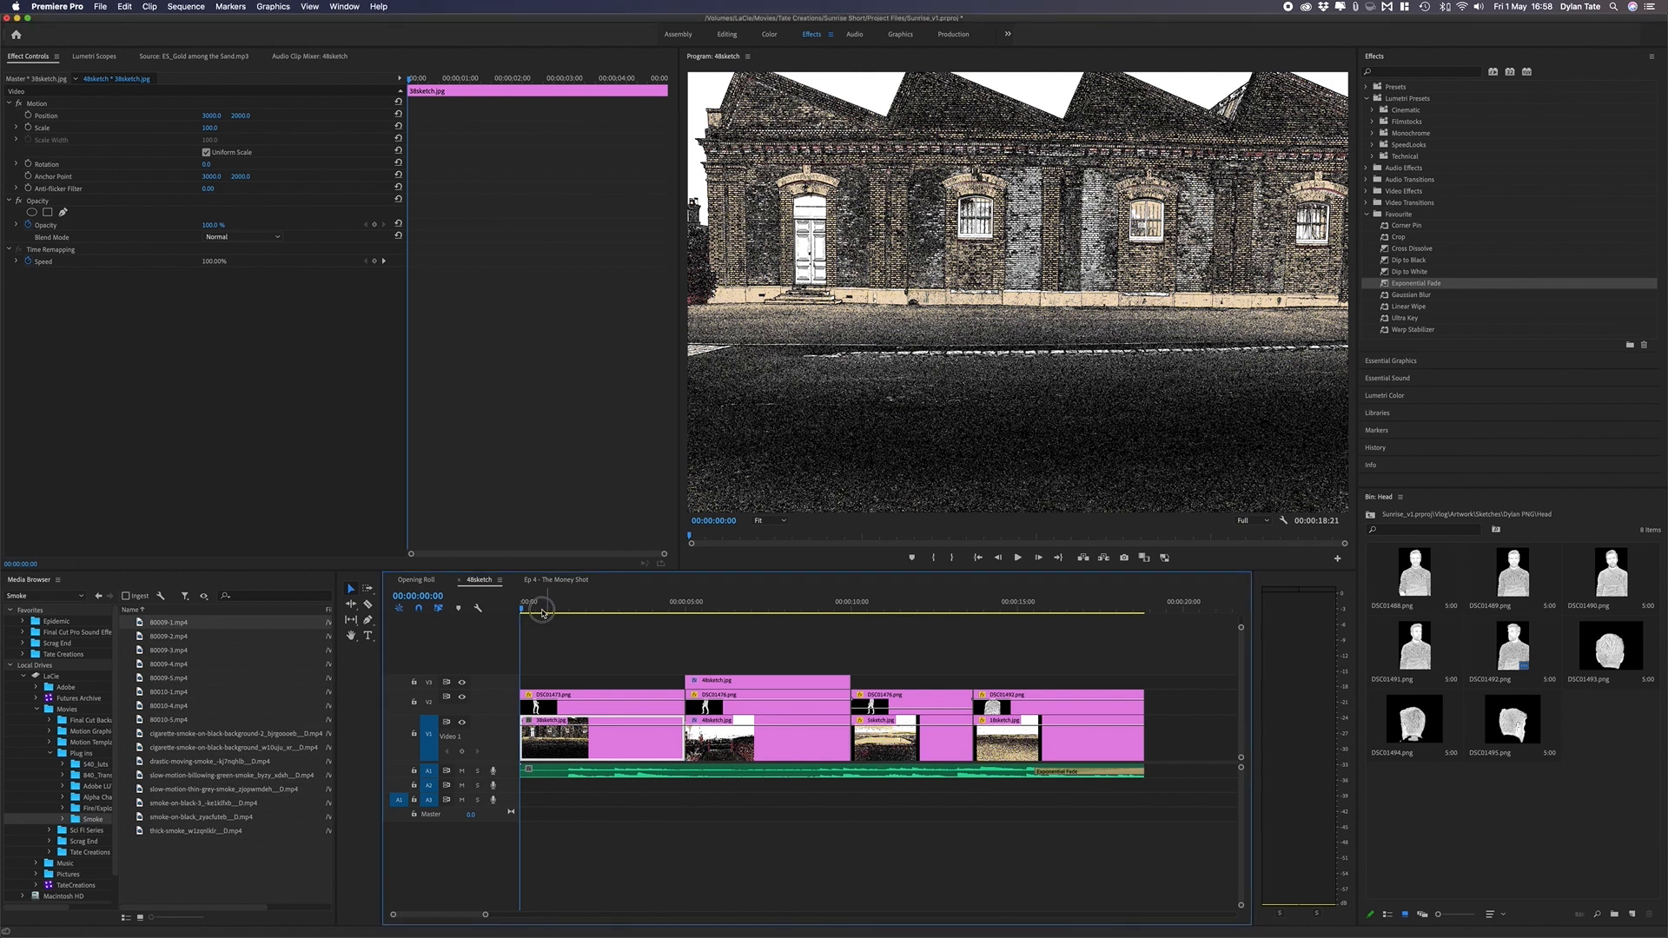
{"action": "left_click", "coordinate": [554, 774]}
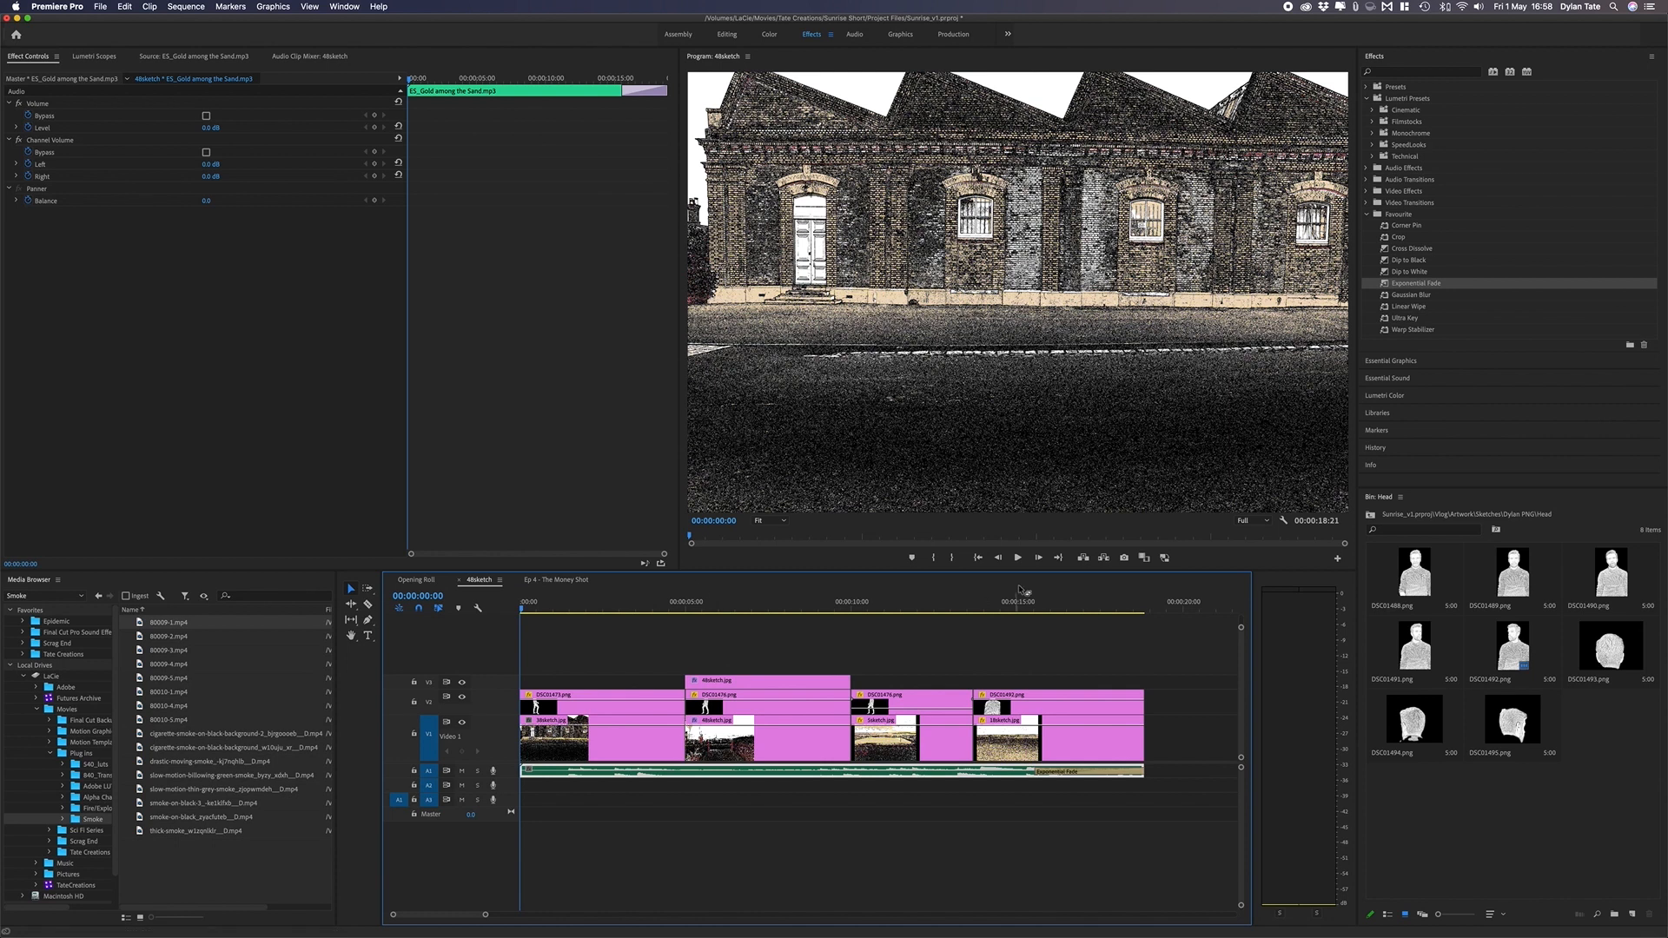
{"action": "left_click", "coordinate": [1019, 558]}
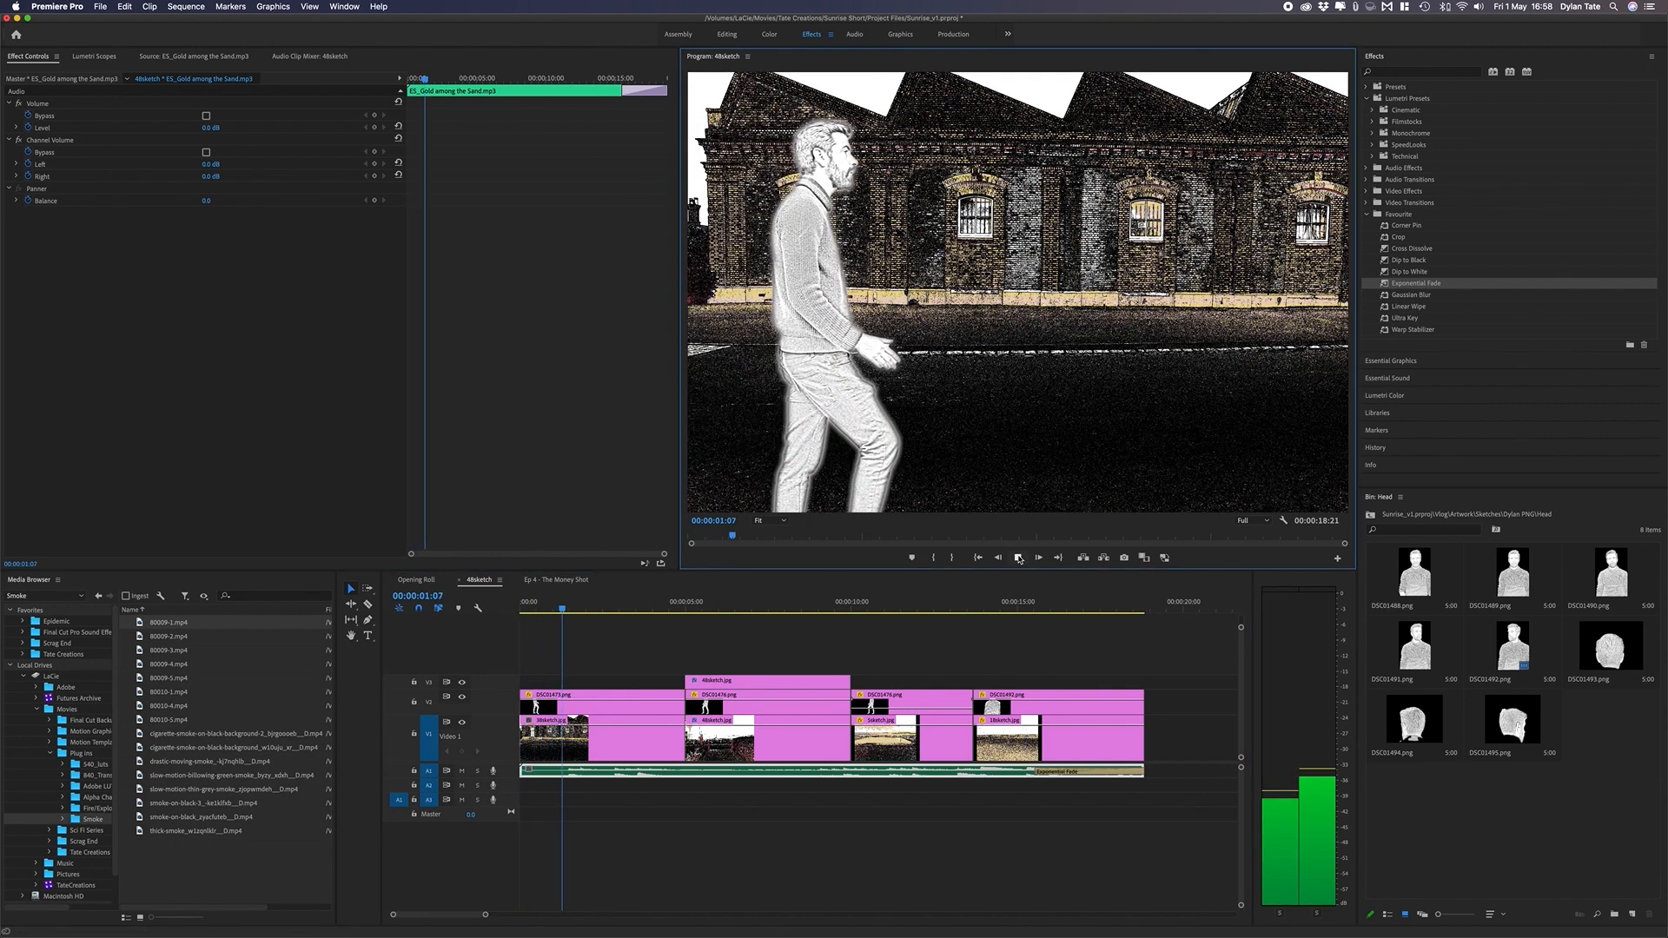